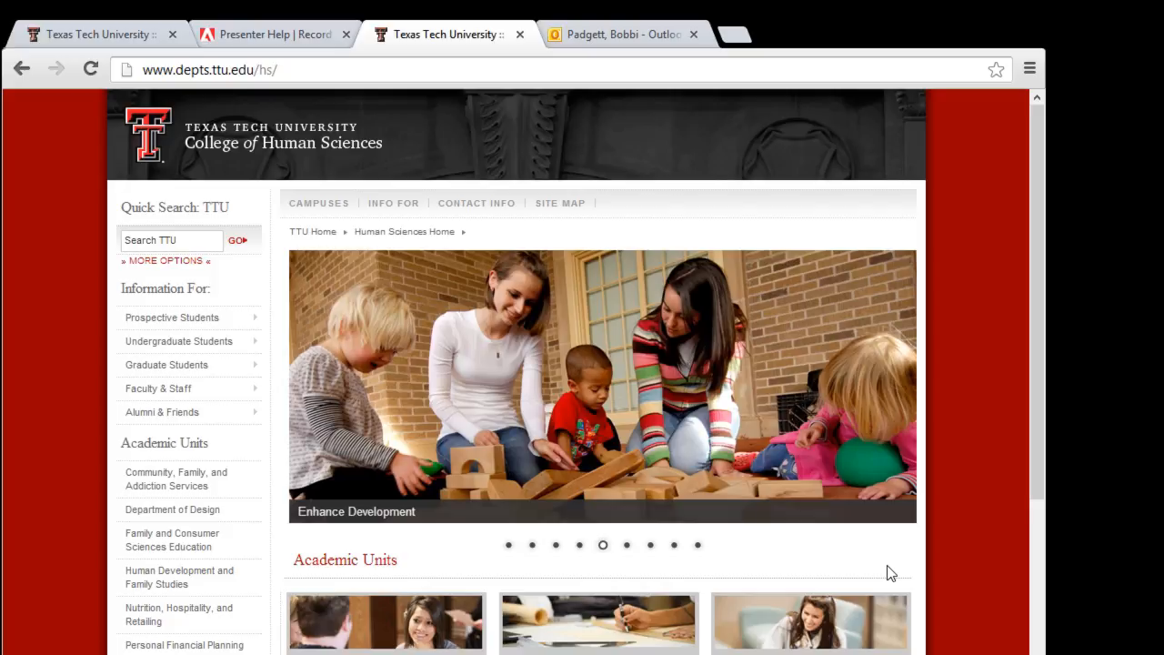
Step: Open the college's Qualtrics login page from the Faculty & Staff menu in a new tab
mouse_move(187, 401)
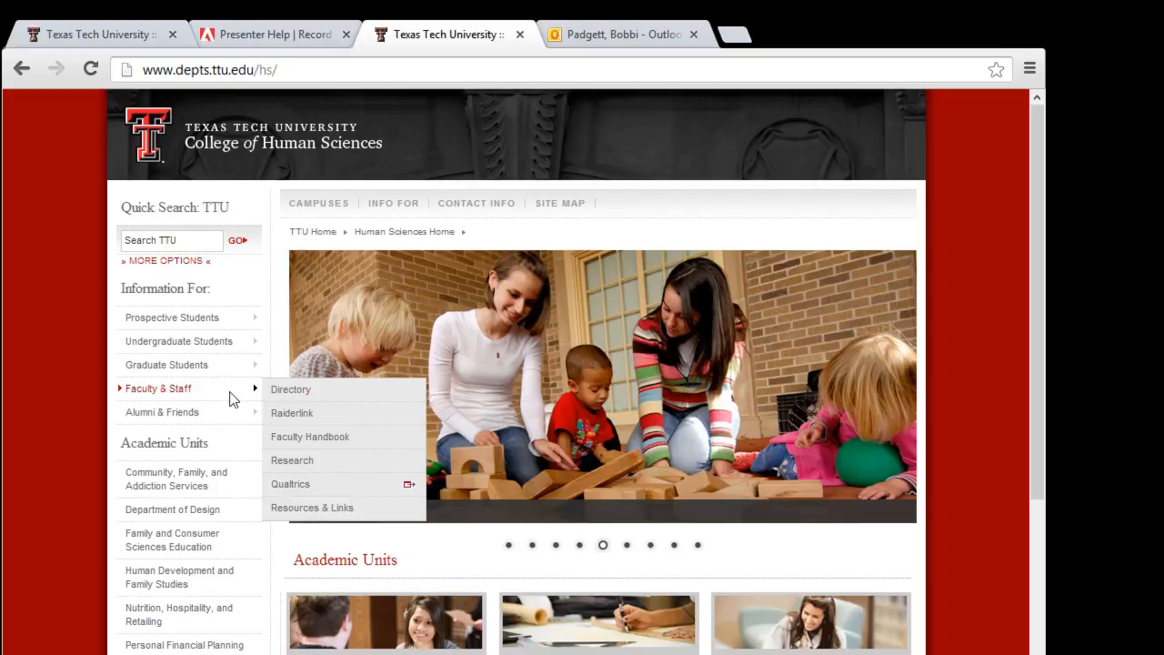
click(284, 486)
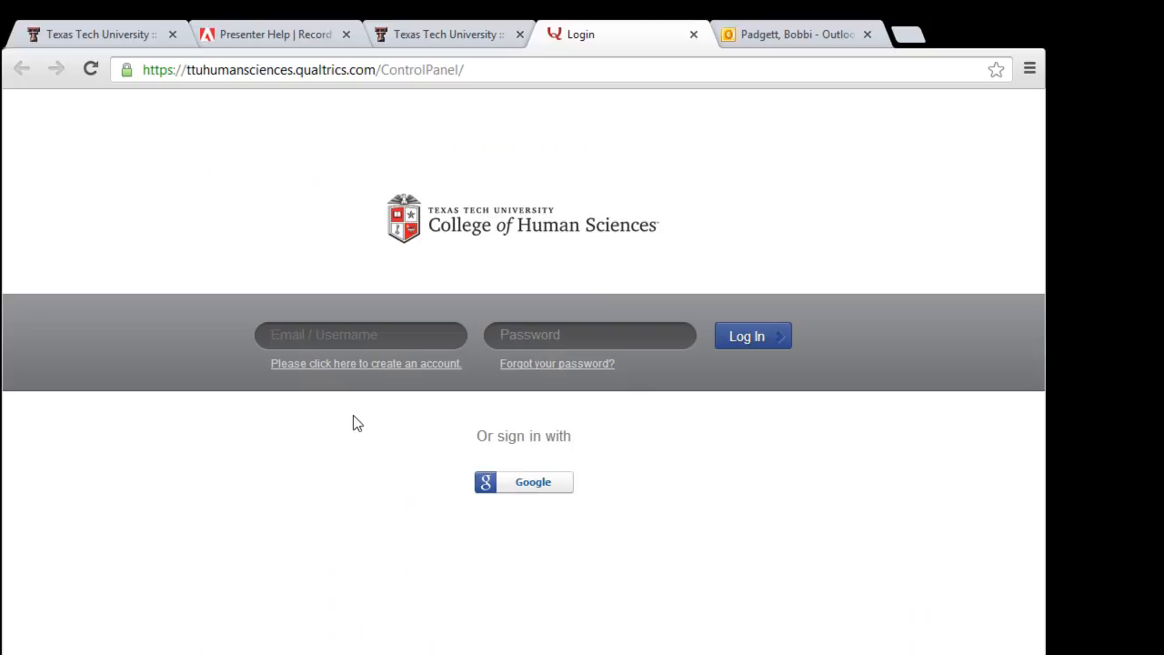
Step: Follow the 'Please click here to create an account' link to the Qualtrics registration page
click(373, 371)
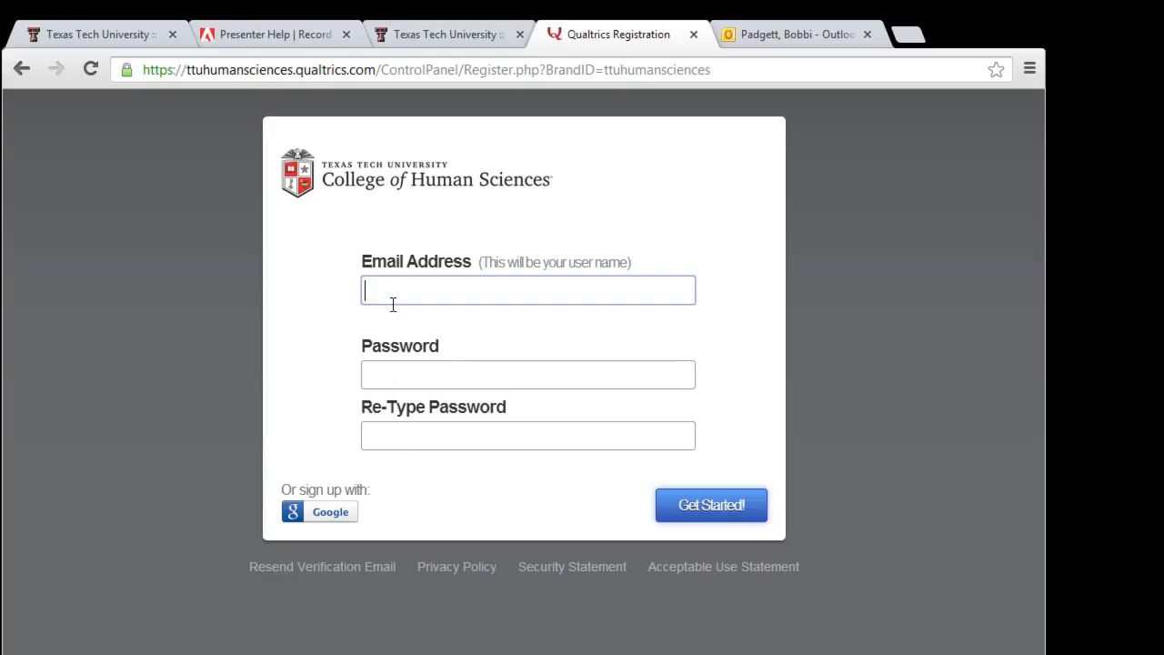
Step: Register a Qualtrics account with the user's email and password, skipping optional personal details
click(372, 373)
text(•••••)
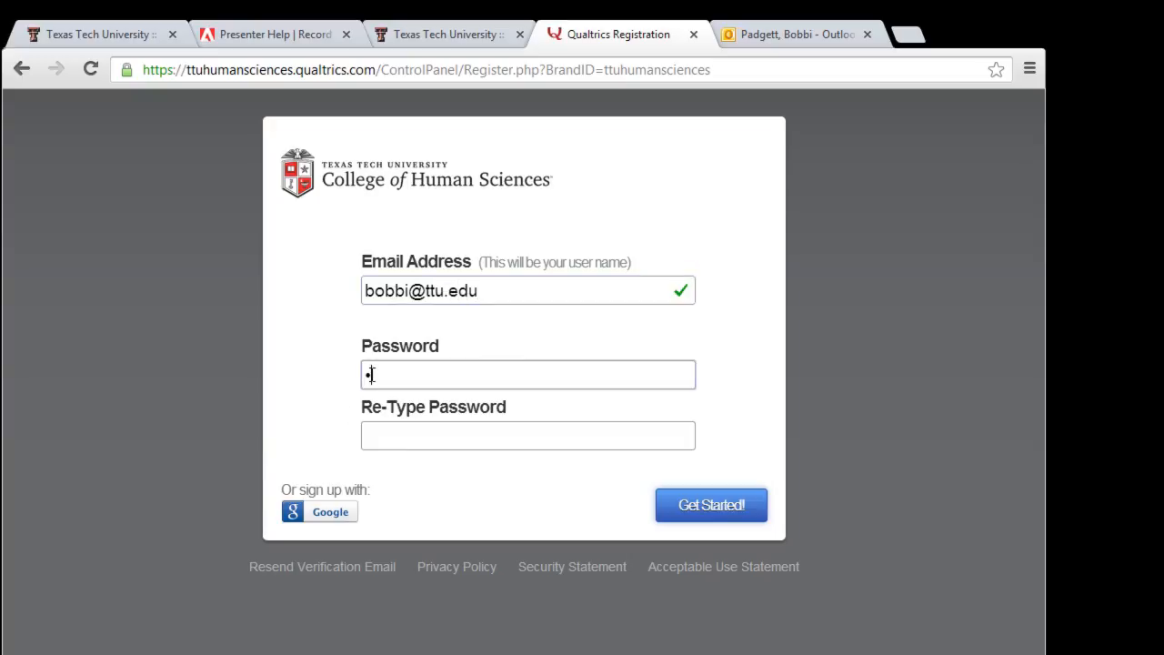
text(•••)
key(Tab)
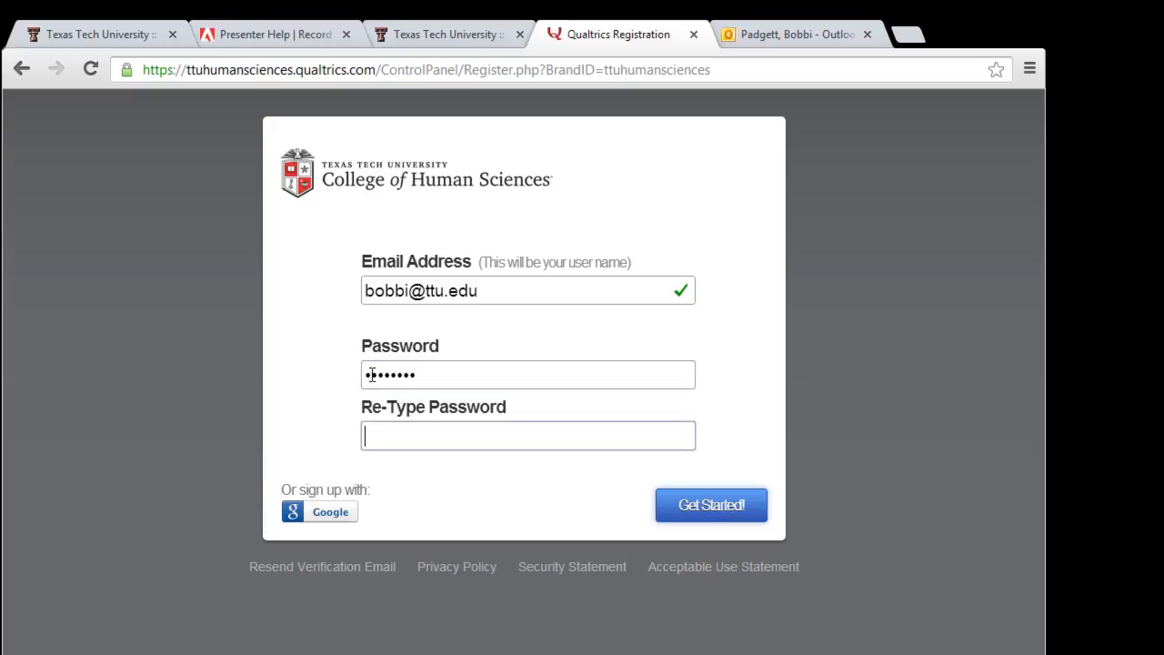
text(••••••••)
click(670, 513)
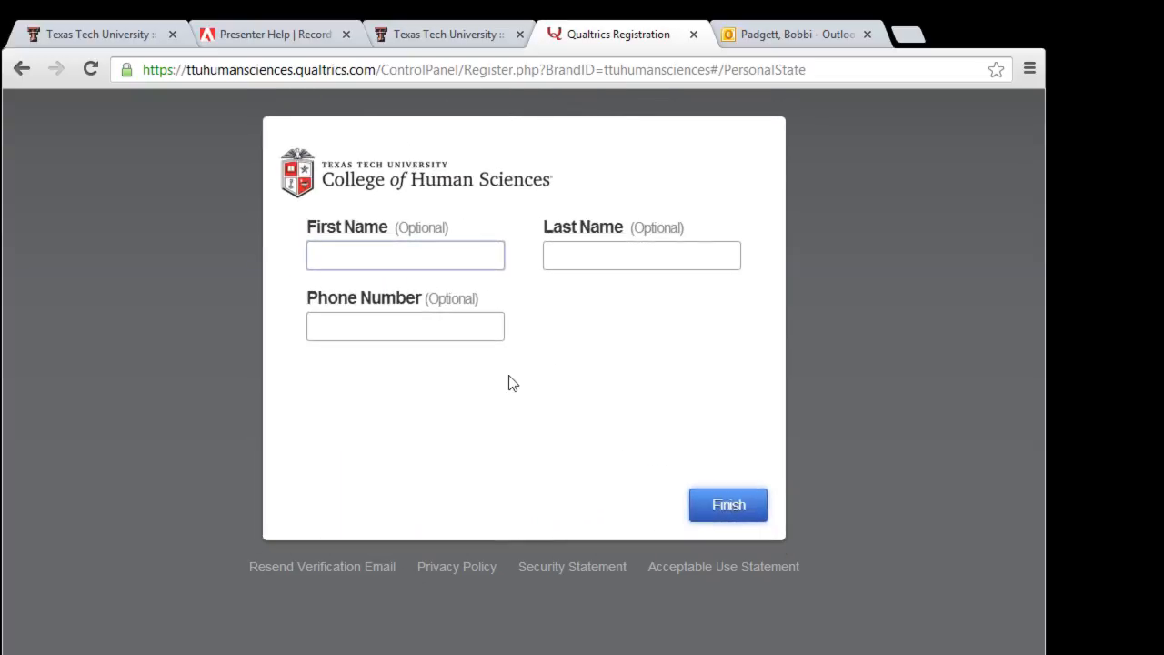
click(733, 524)
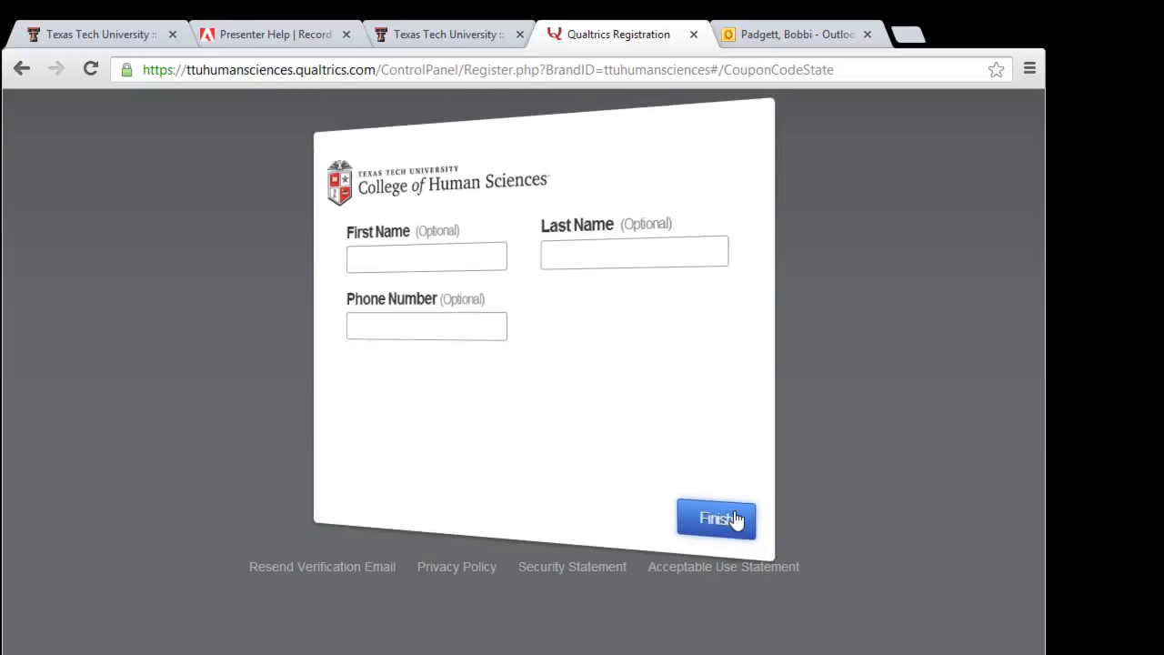
click(354, 421)
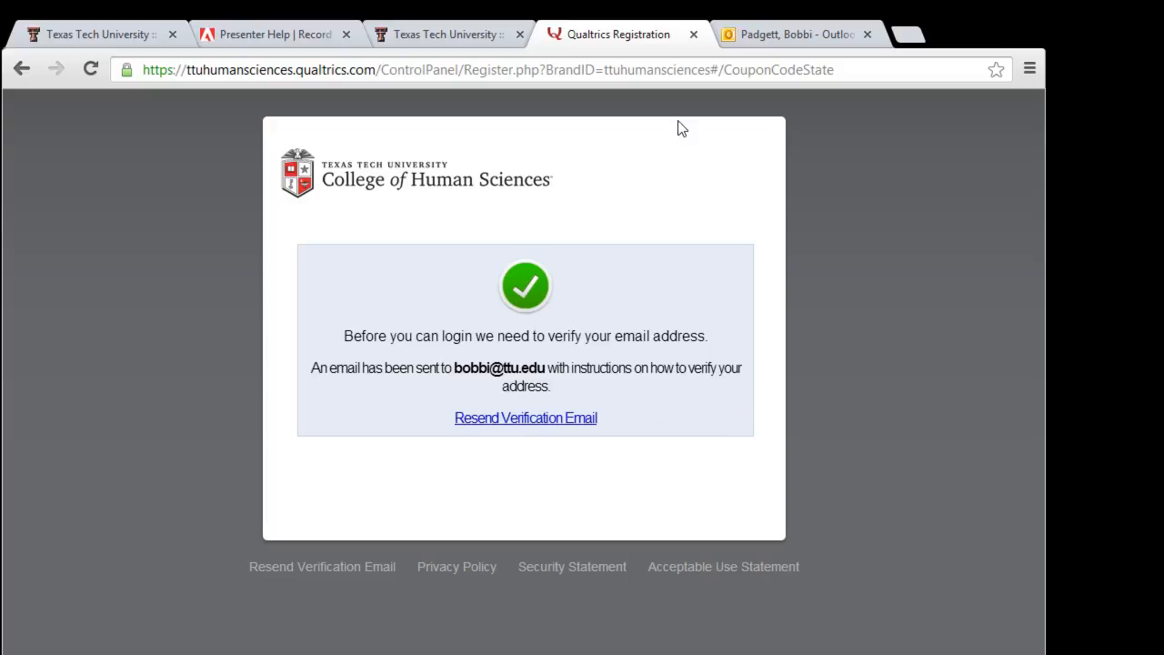
Step: Step back through the registration pages and close the registration tab
click(22, 73)
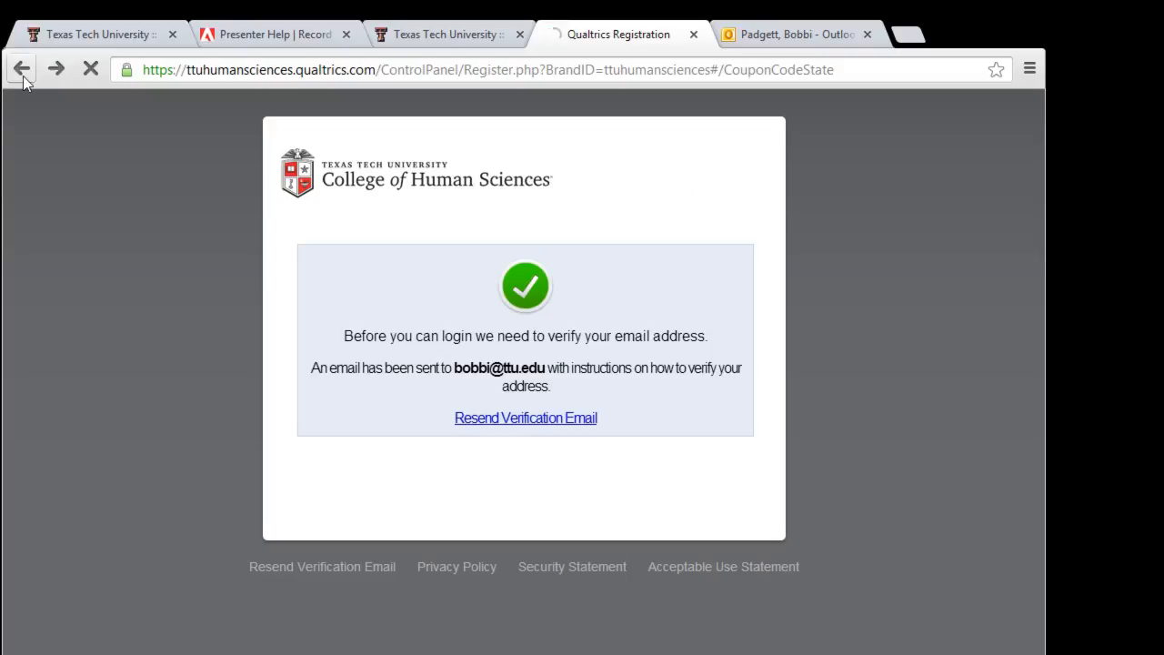
click(23, 75)
click(23, 79)
click(694, 36)
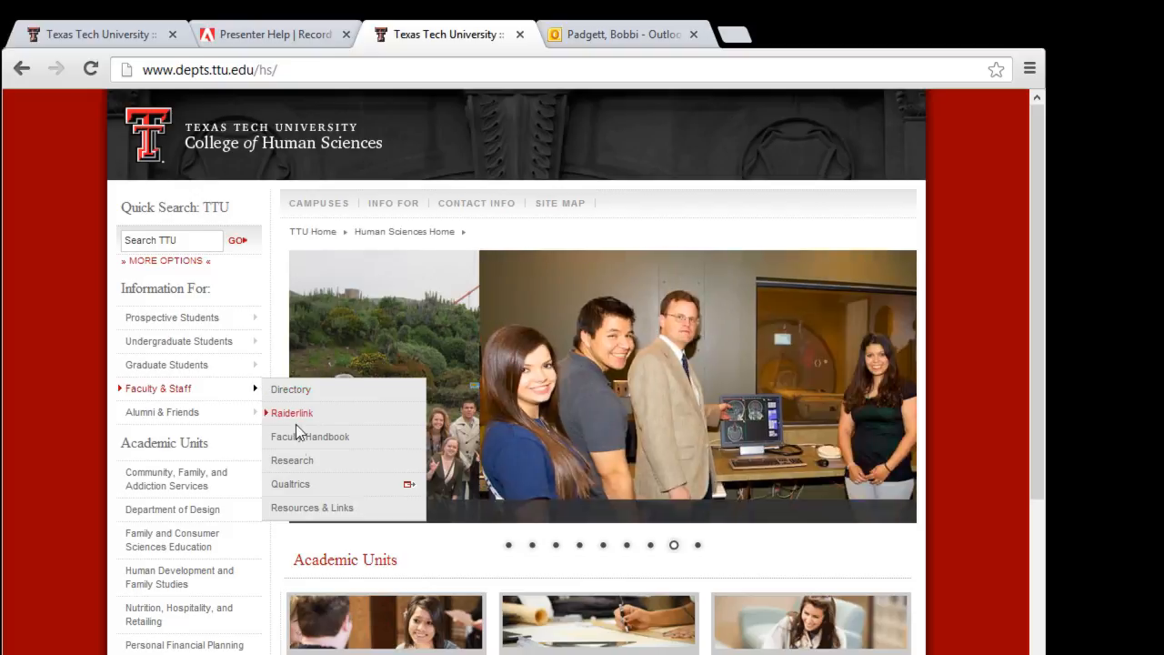
Step: Reopen the Qualtrics login page and sign in with the account email and password
click(298, 487)
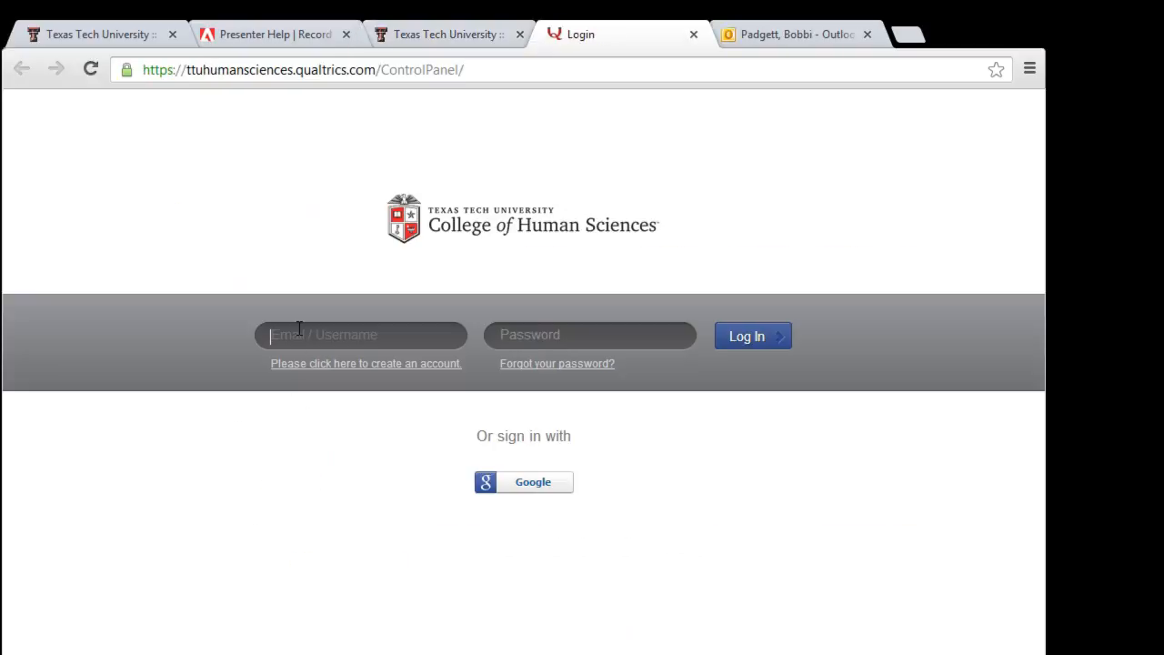
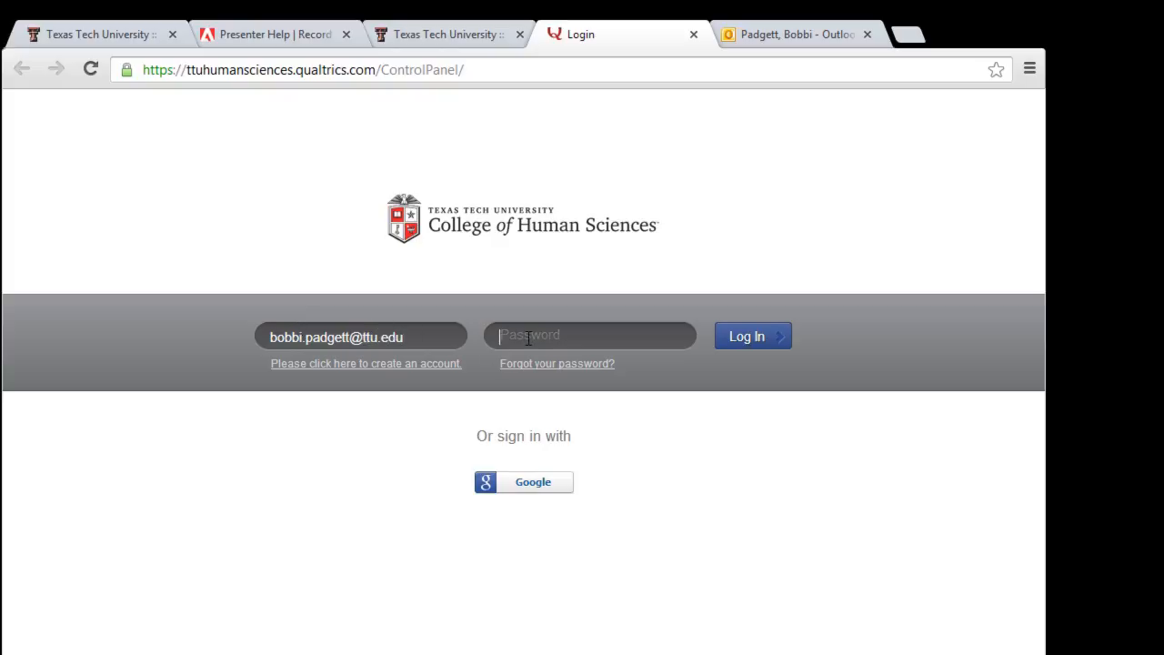
text(•••••••)
click(770, 338)
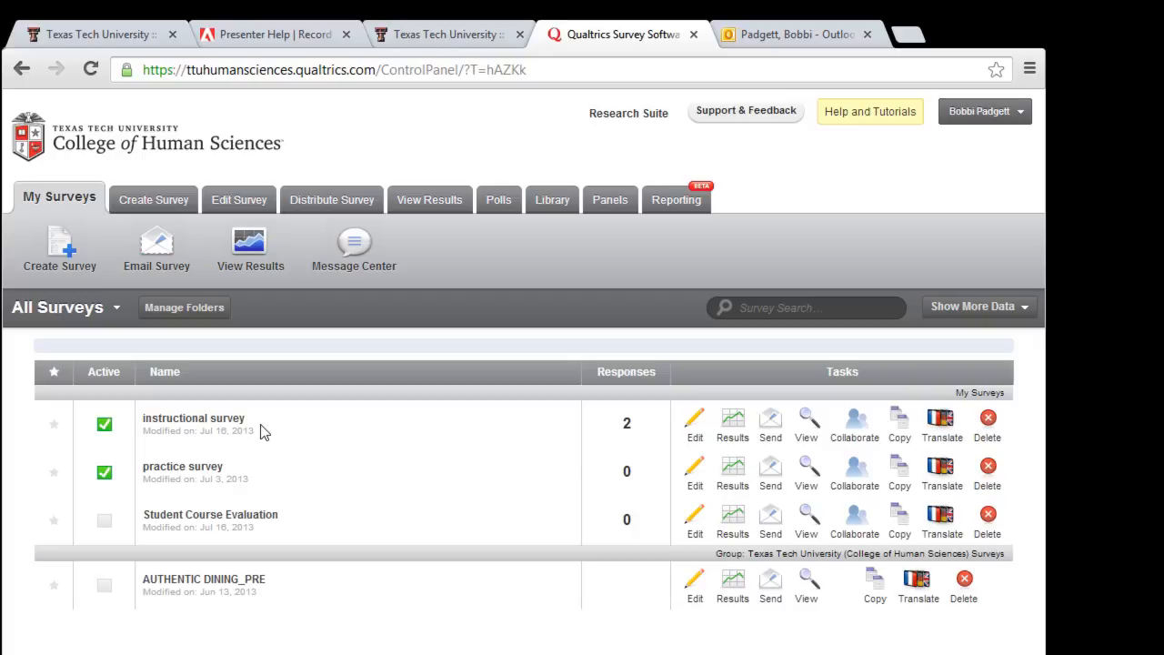
click(855, 441)
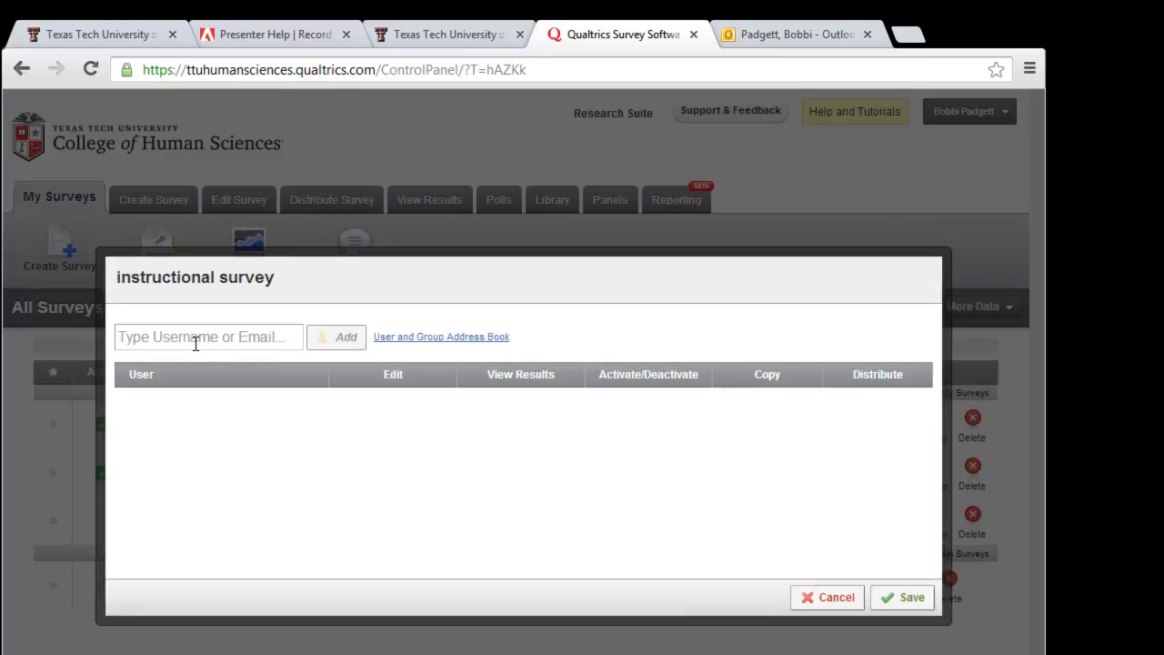
click(193, 341)
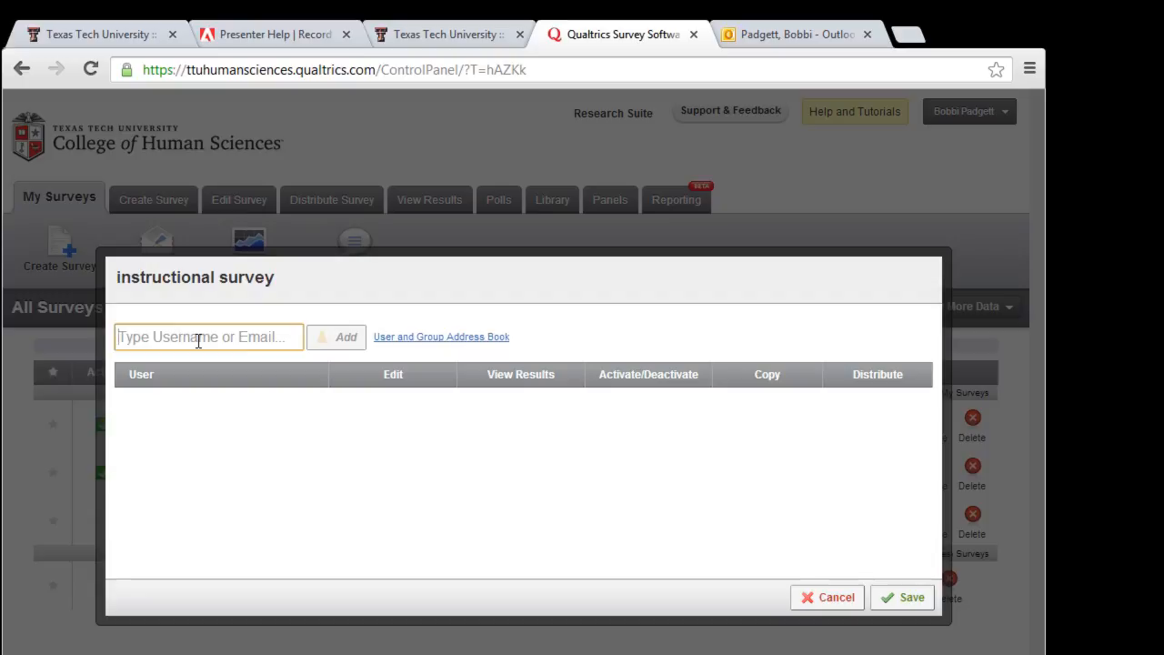
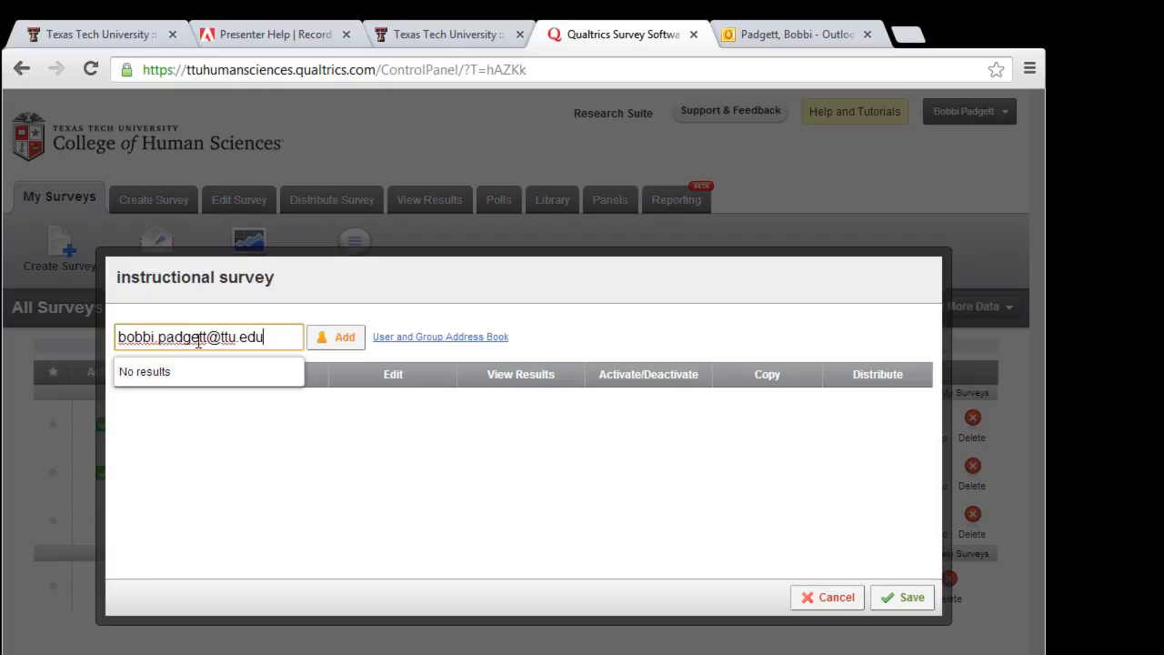
click(352, 345)
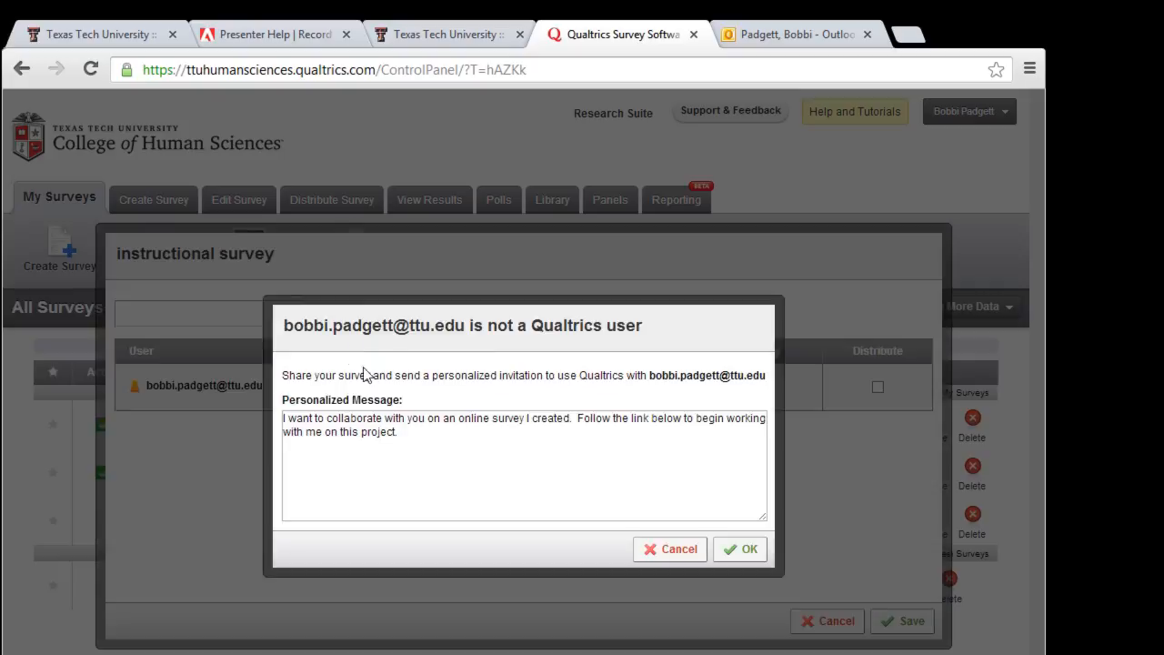
click(739, 552)
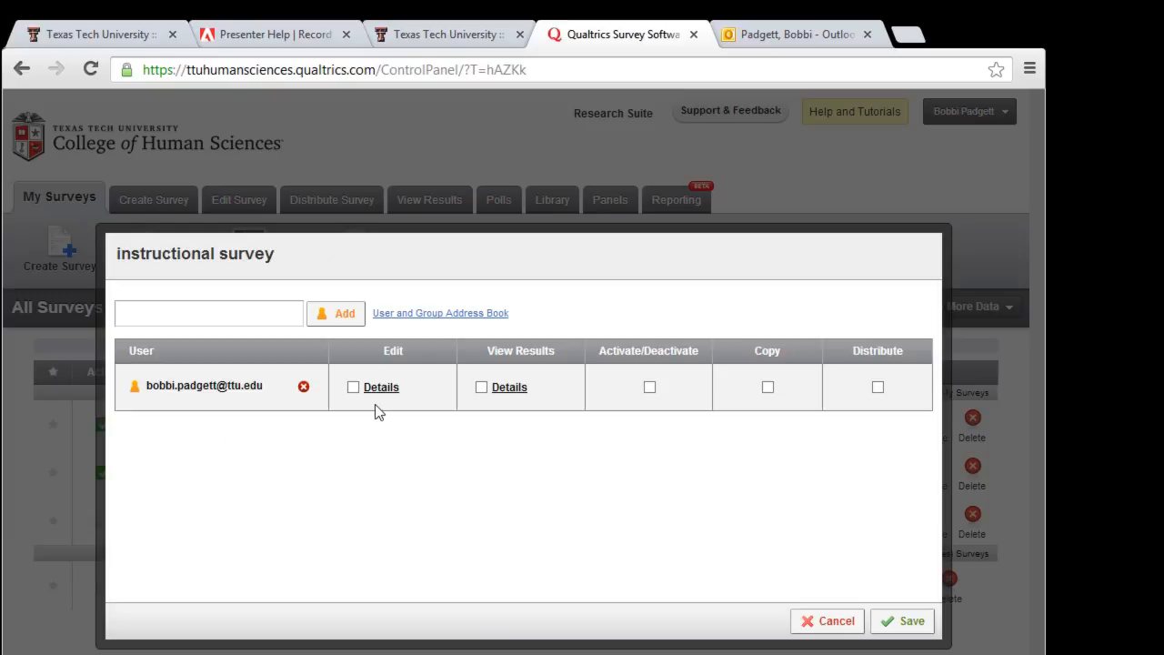
click(354, 388)
click(481, 388)
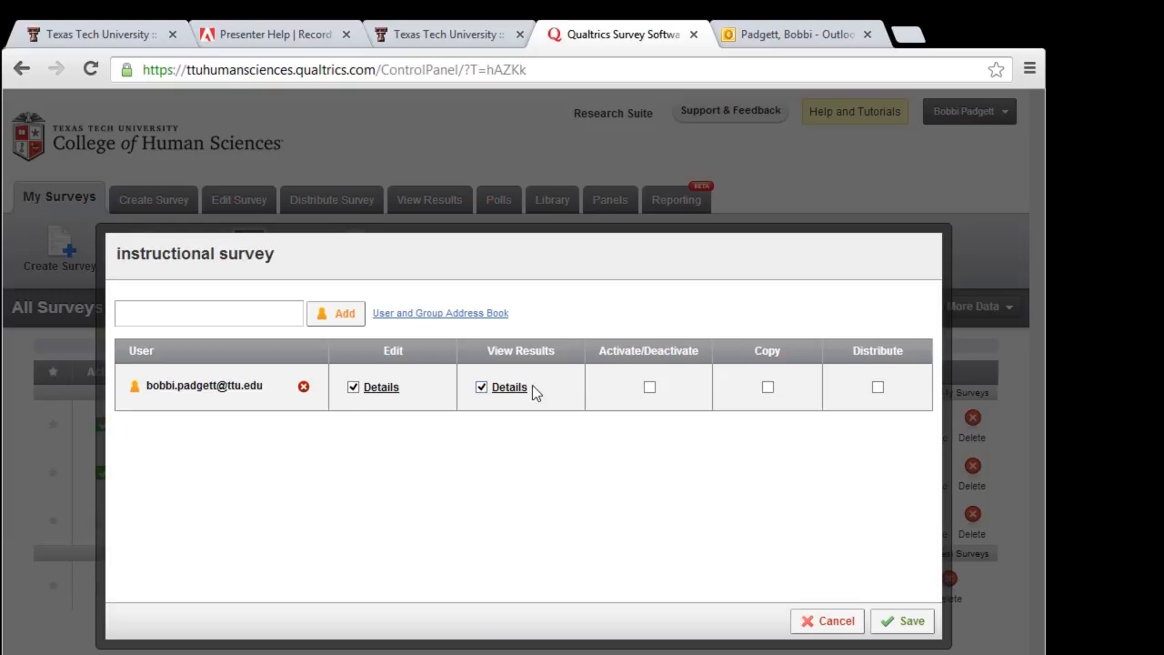
click(650, 388)
click(876, 389)
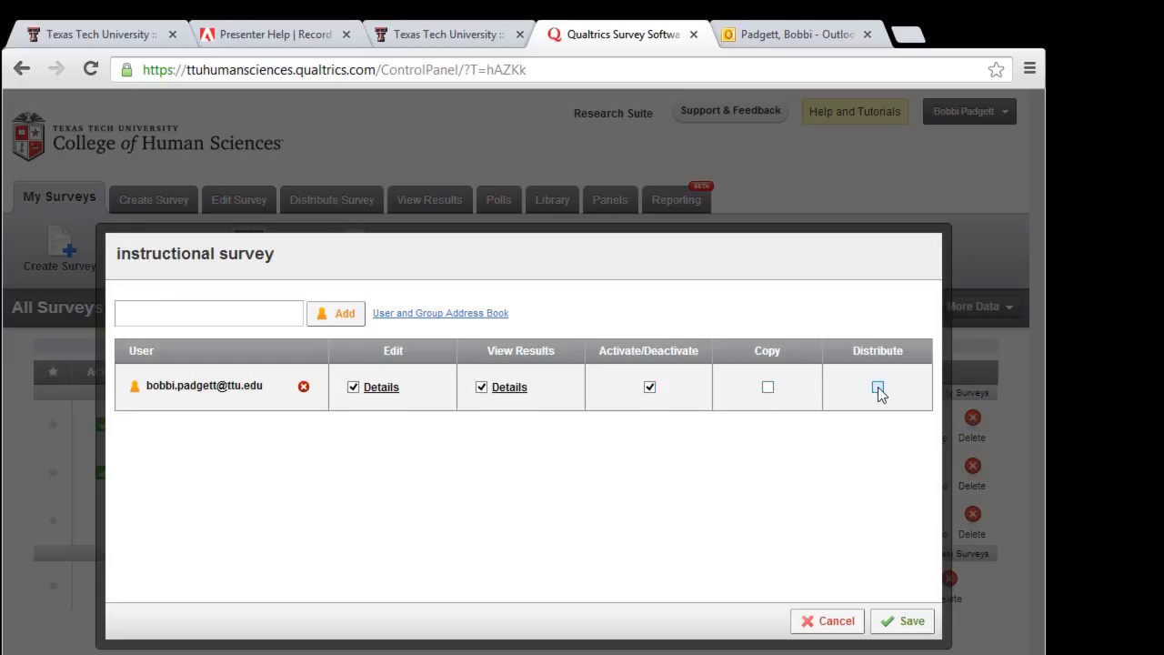
click(905, 624)
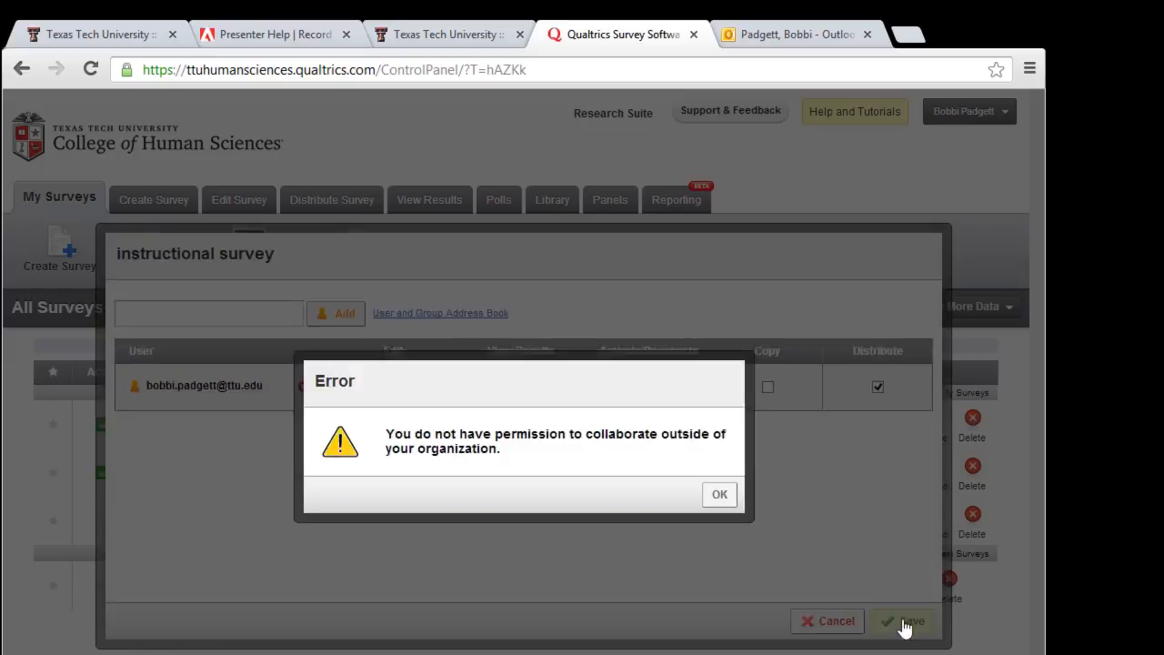
click(715, 496)
click(831, 624)
click(572, 438)
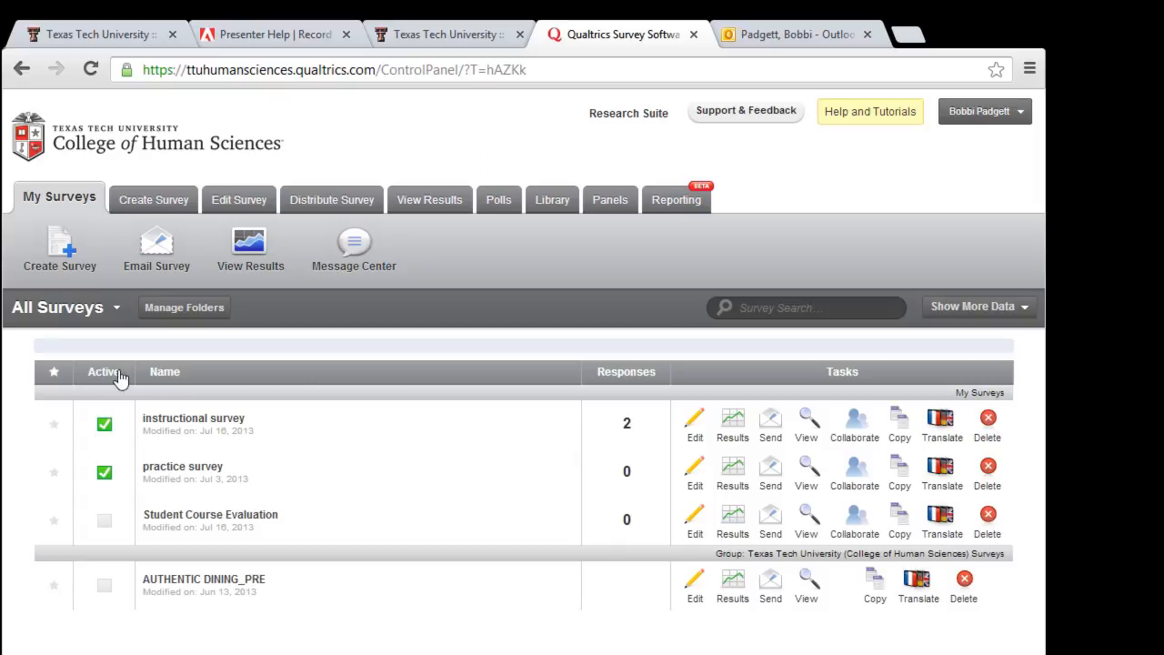
Step: Create a new survey named 'instructions' from scratch with the Quick Survey Builder
click(64, 257)
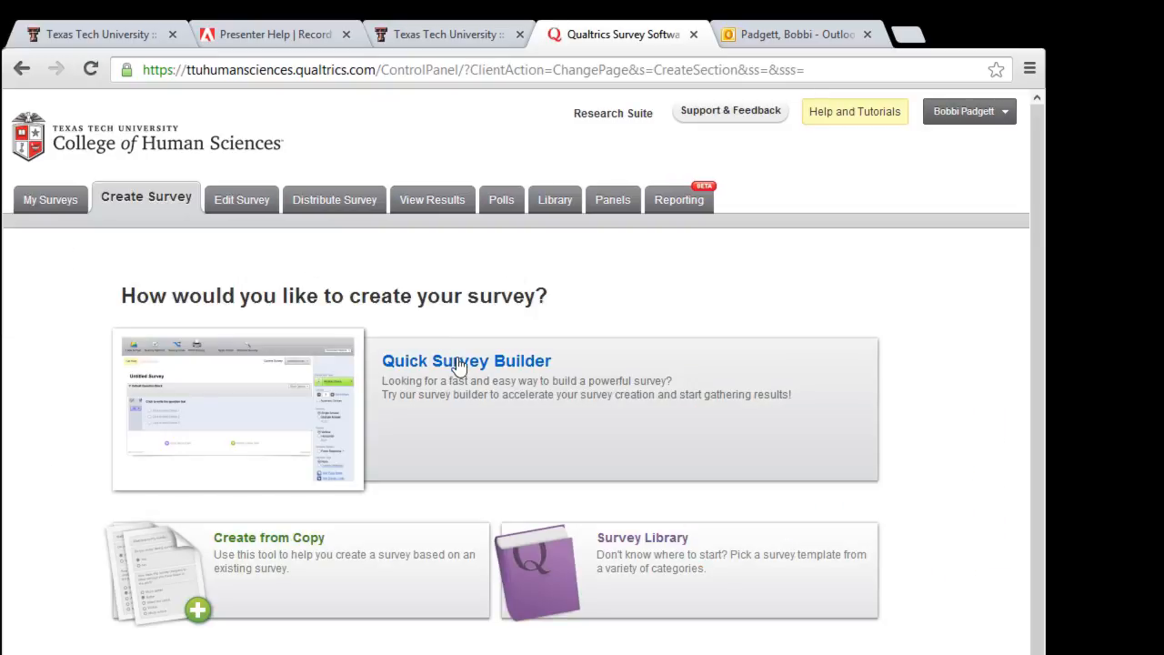
click(457, 355)
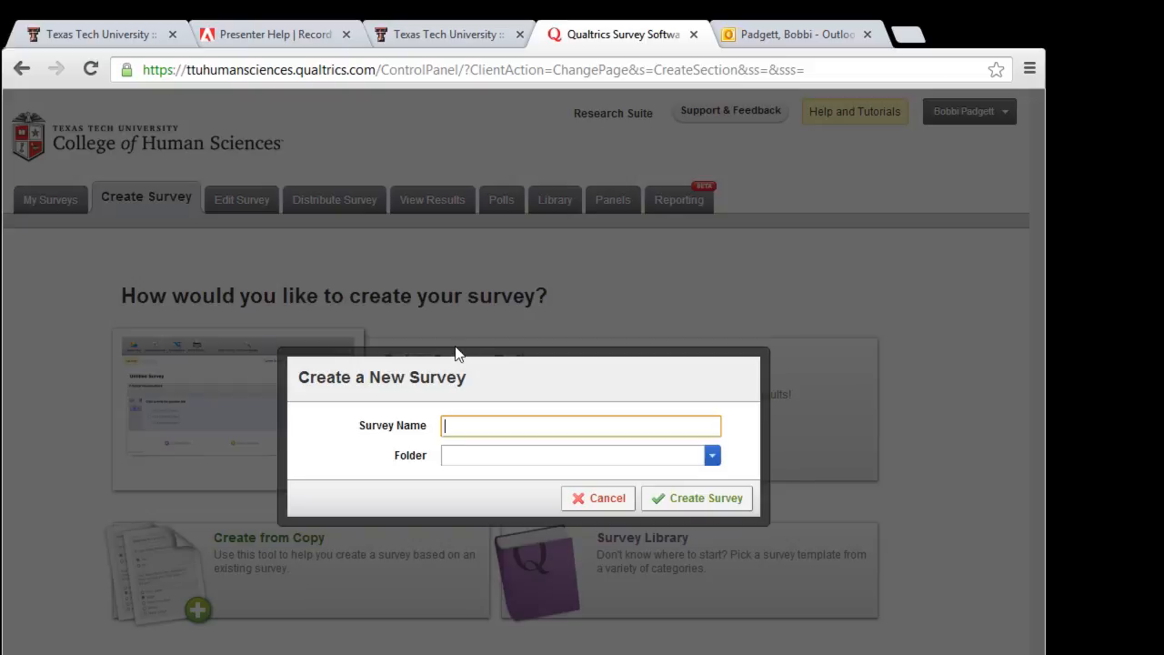
text(instructions)
click(708, 502)
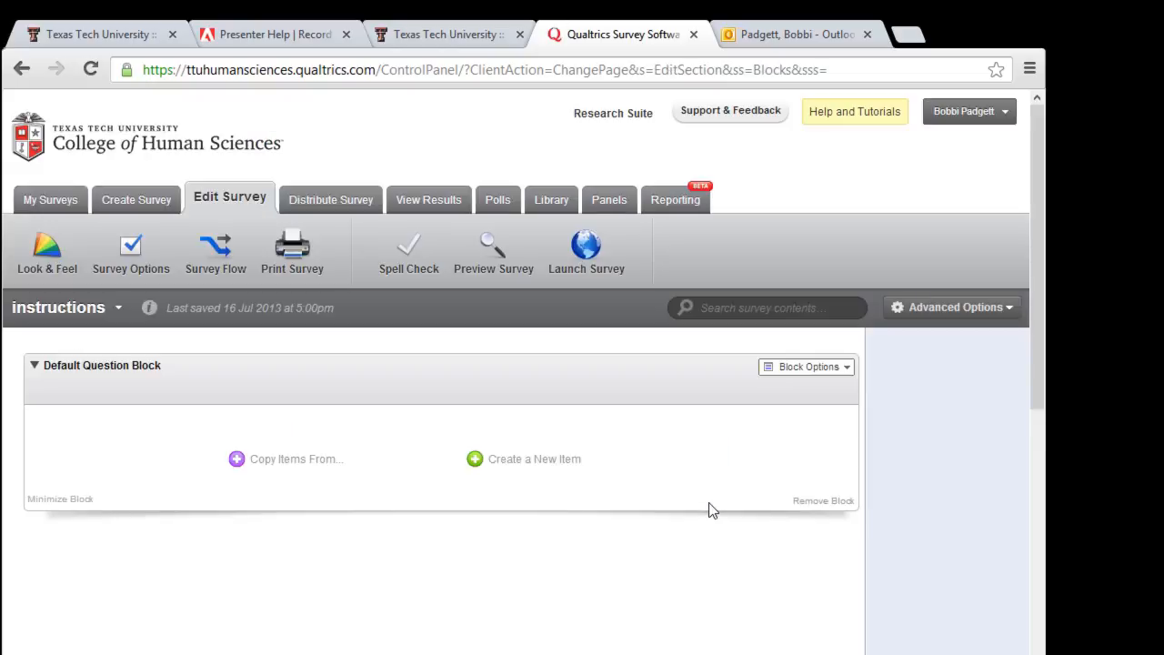
Step: Add Q1 to the default block and change it to a Descriptive Text item
click(544, 466)
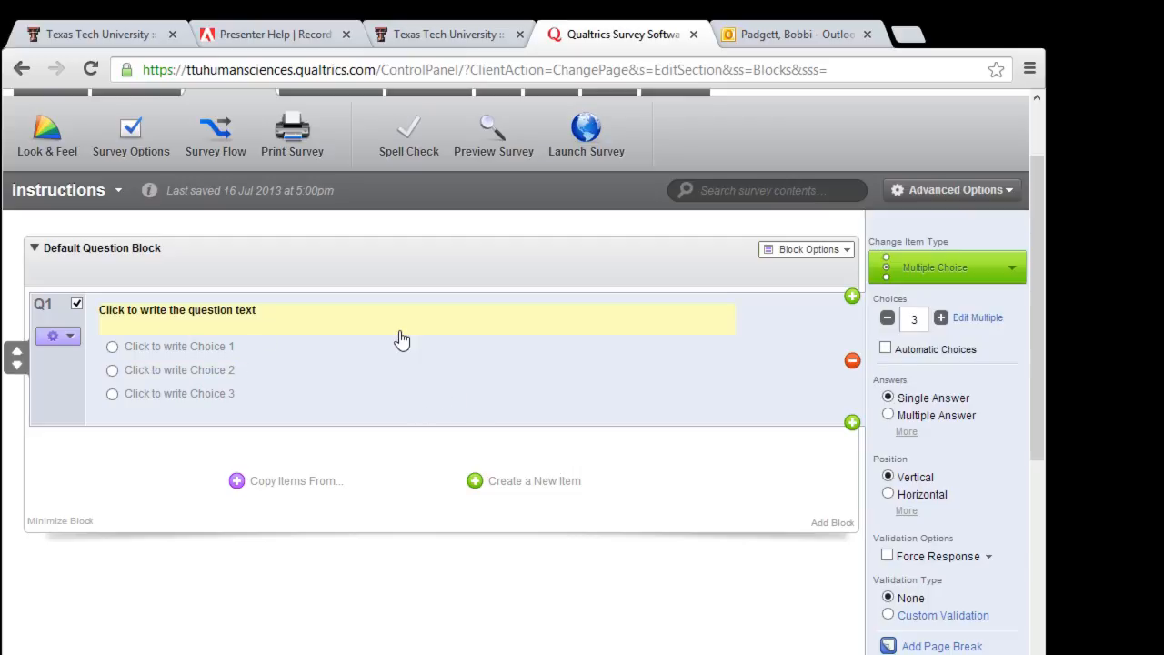
click(1002, 272)
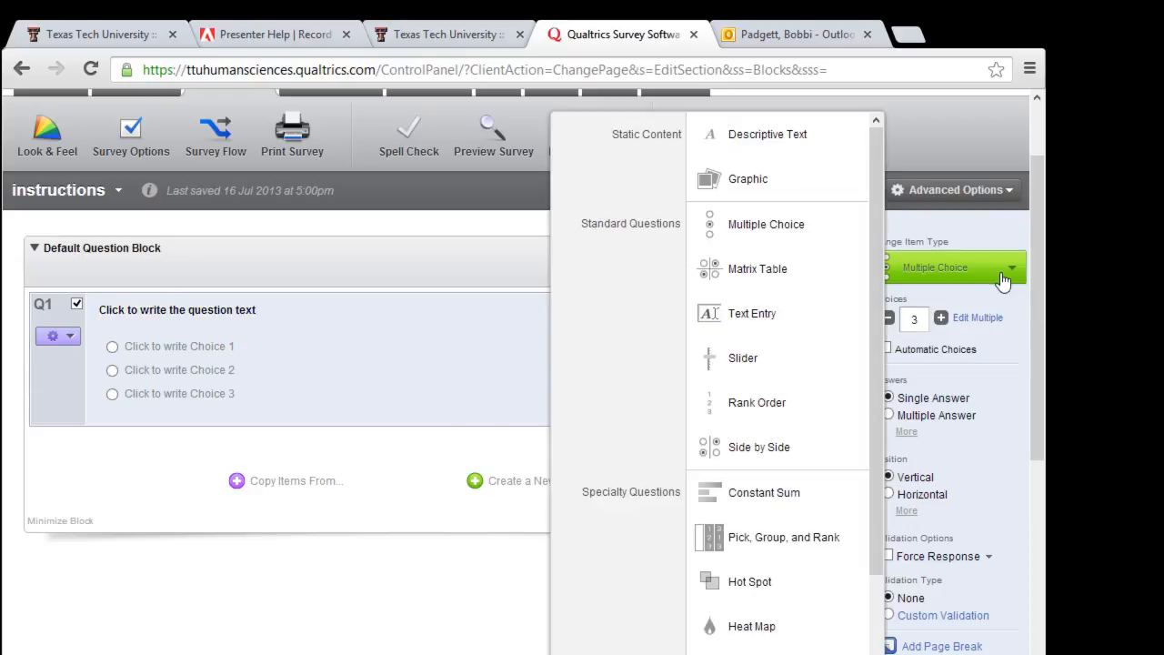
click(820, 143)
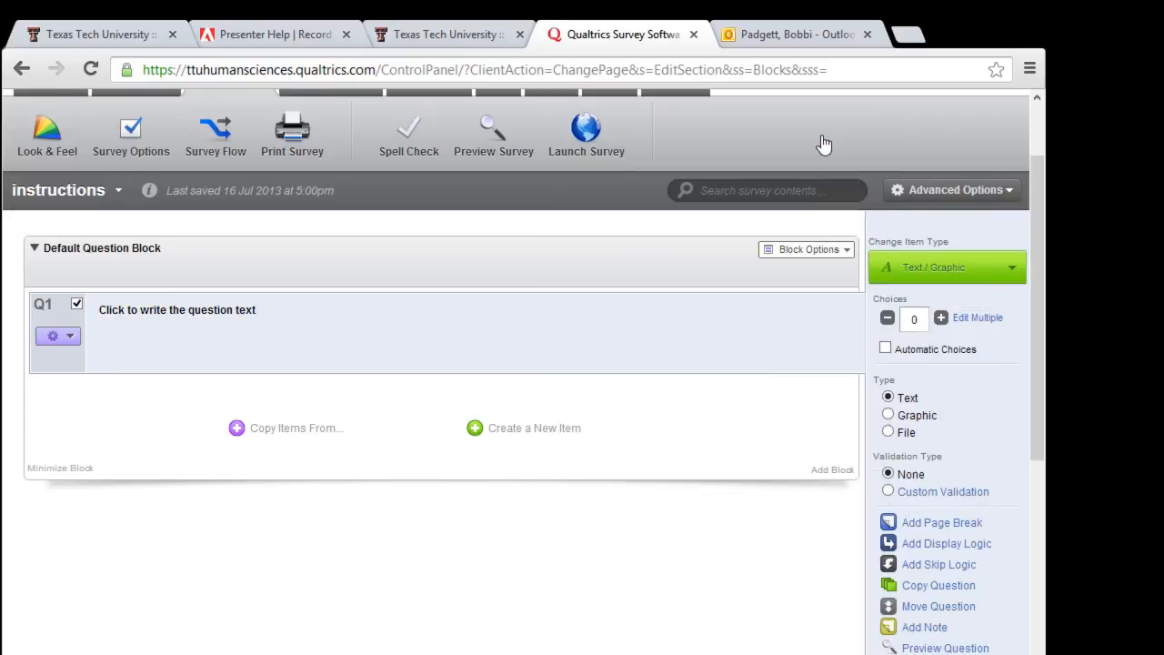
click(104, 314)
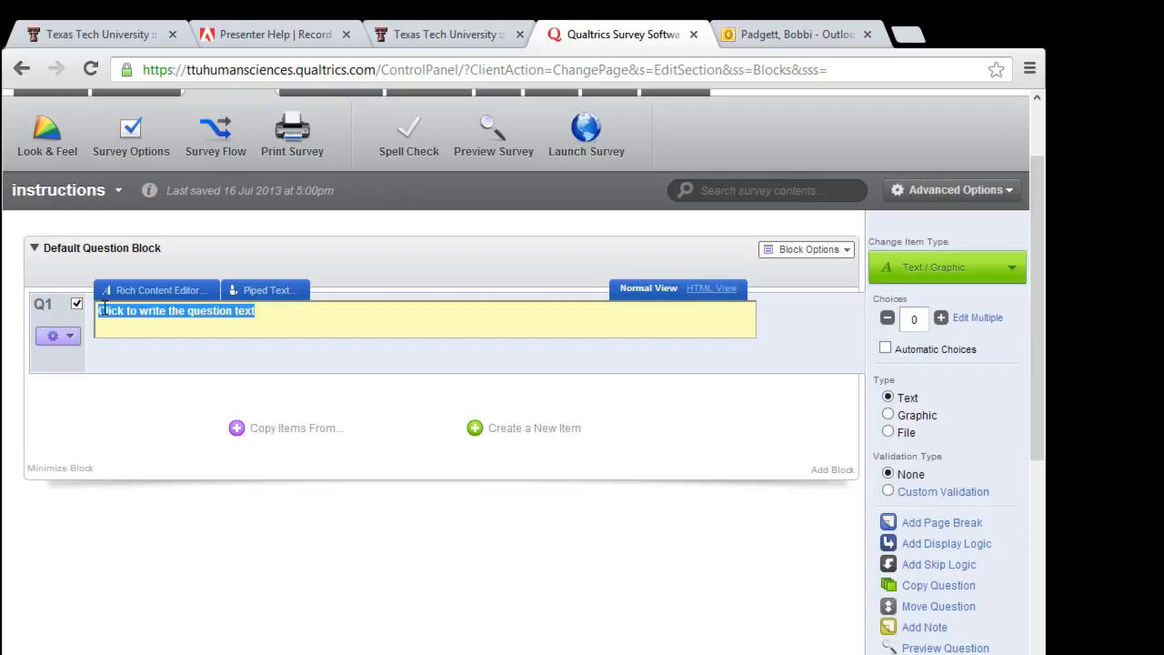
Step: Type the research purpose and a line saying participation is appreciated and important to the study's success
text(Th)
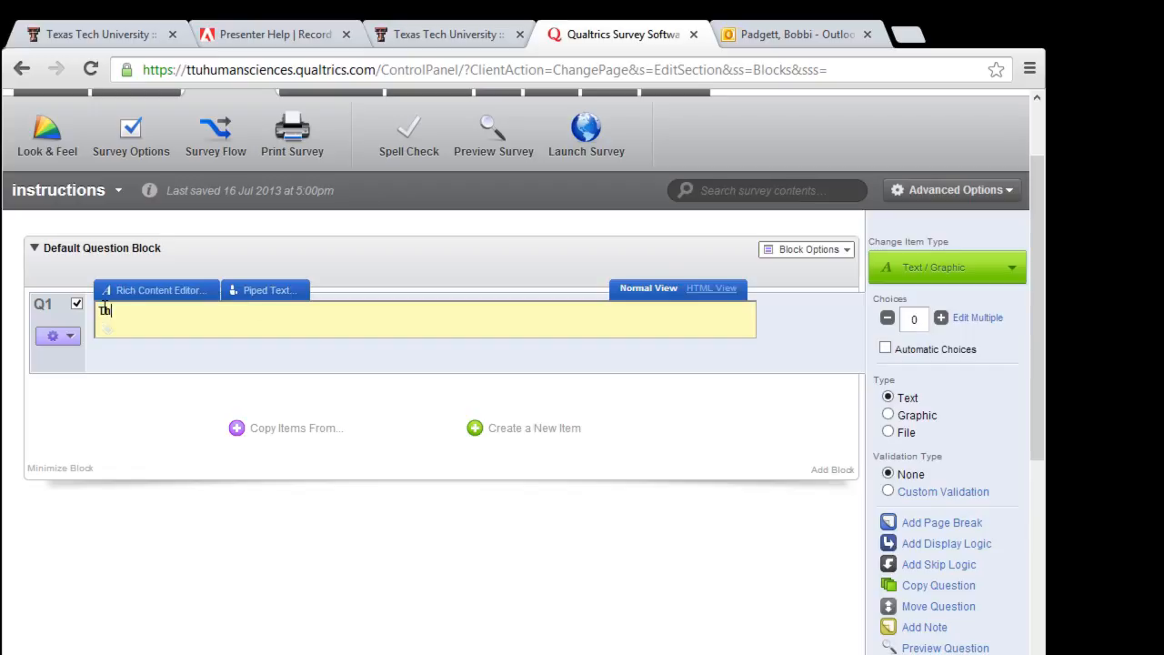
text(e purpose of research)
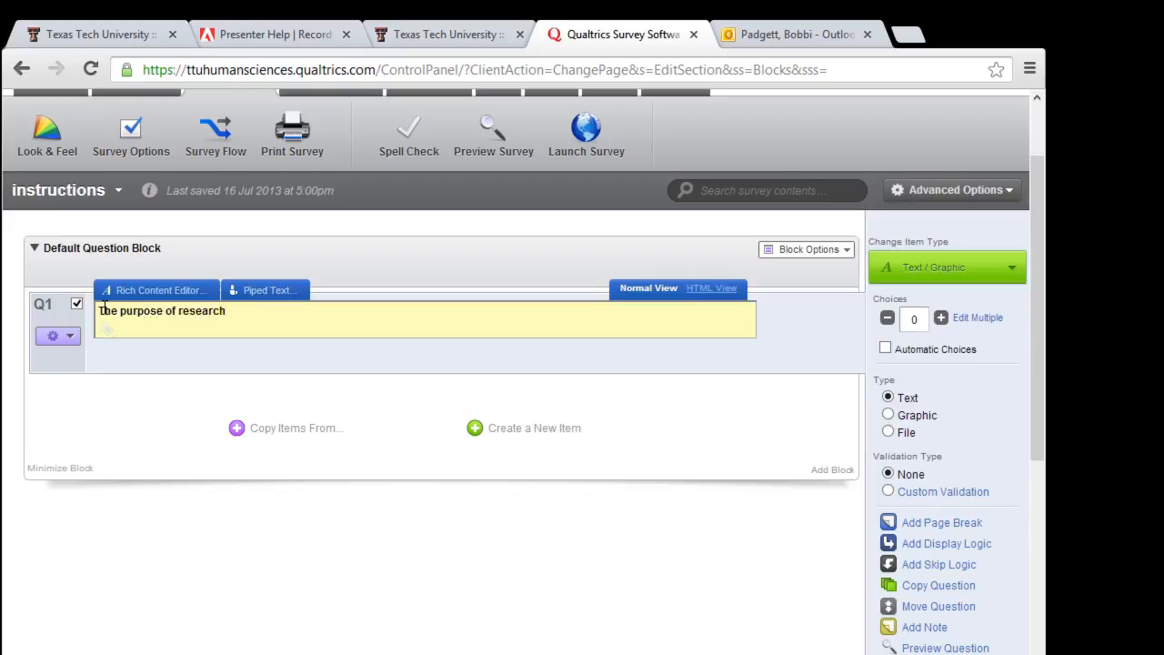
key(Return)
text(Your)
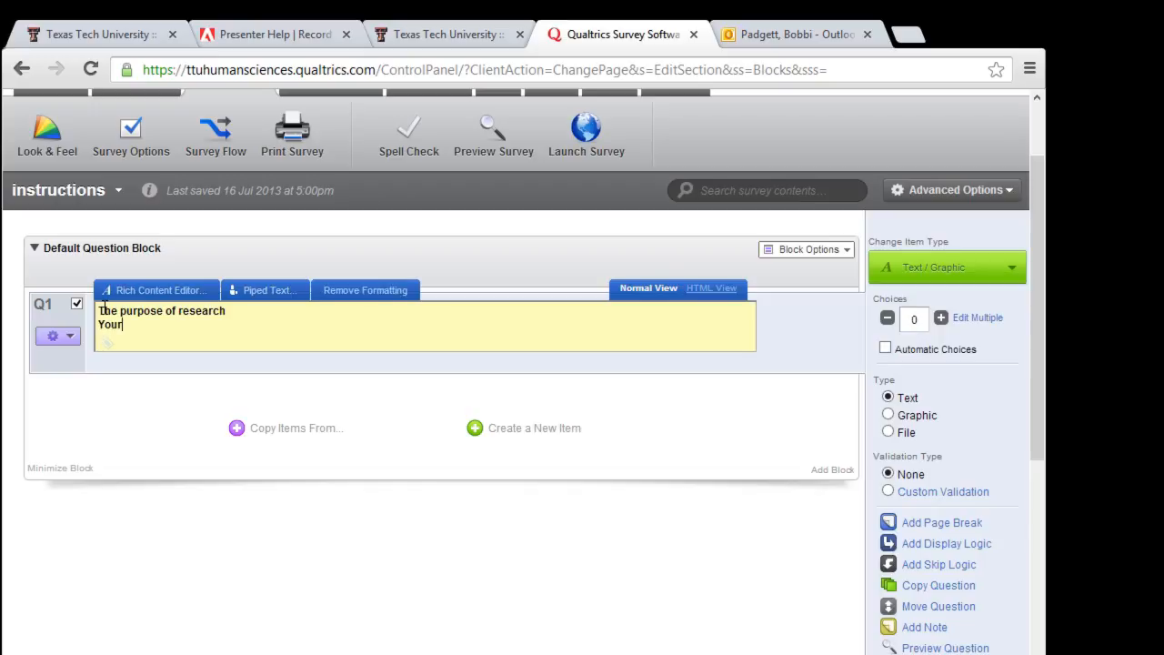
text( participation greatl)
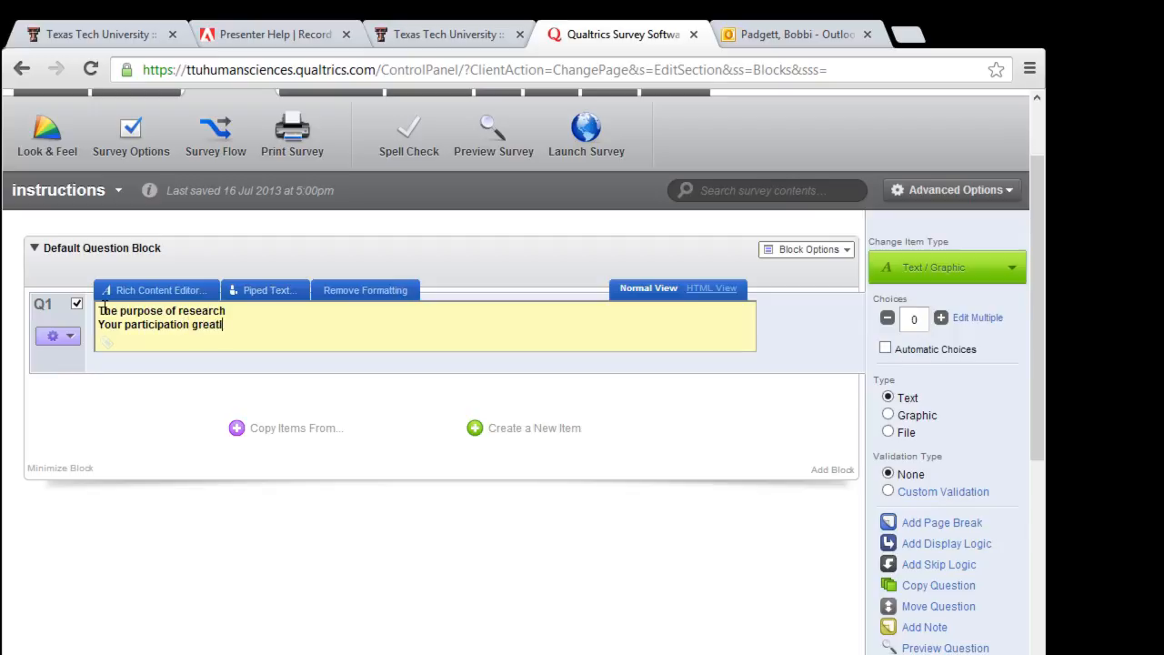
text(y apprecitate and)
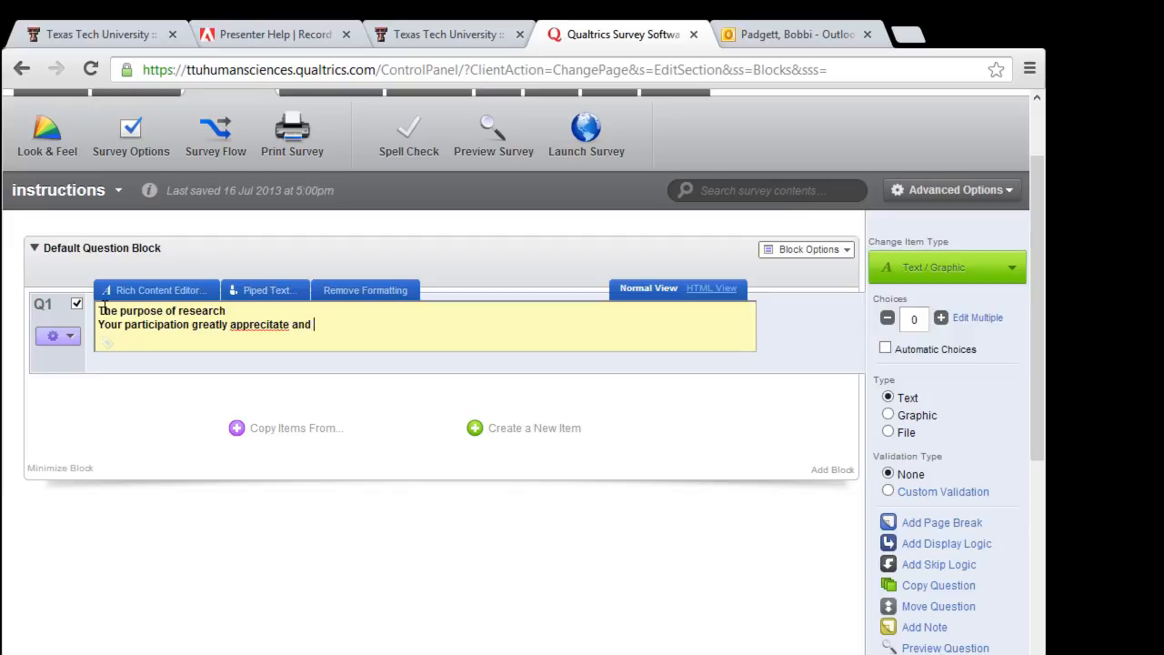
key(BackSpace)
key(BackSpace)
key(BackSpace)
key(BackSpace)
key(BackSpace)
key(BackSpace)
key(BackSpace)
key(BackSpace)
key(BackSpace)
key(BackSpace)
text(iated and their opiniions)
key(BackSpace)
key(BackSpace)
key(BackSpace)
key(BackSpace)
key(BackSpace)
text(ions are important to thi)
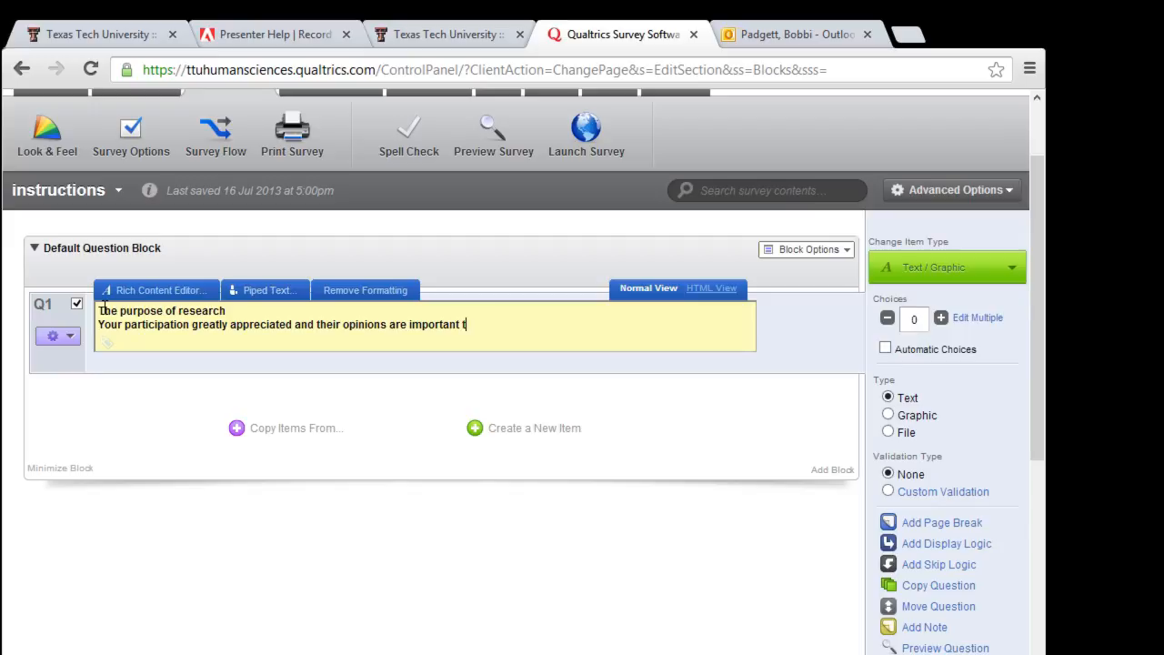
key(BackSpace)
text(e succuse)
key(BackSpace)
key(BackSpace)
text(ss of the study)
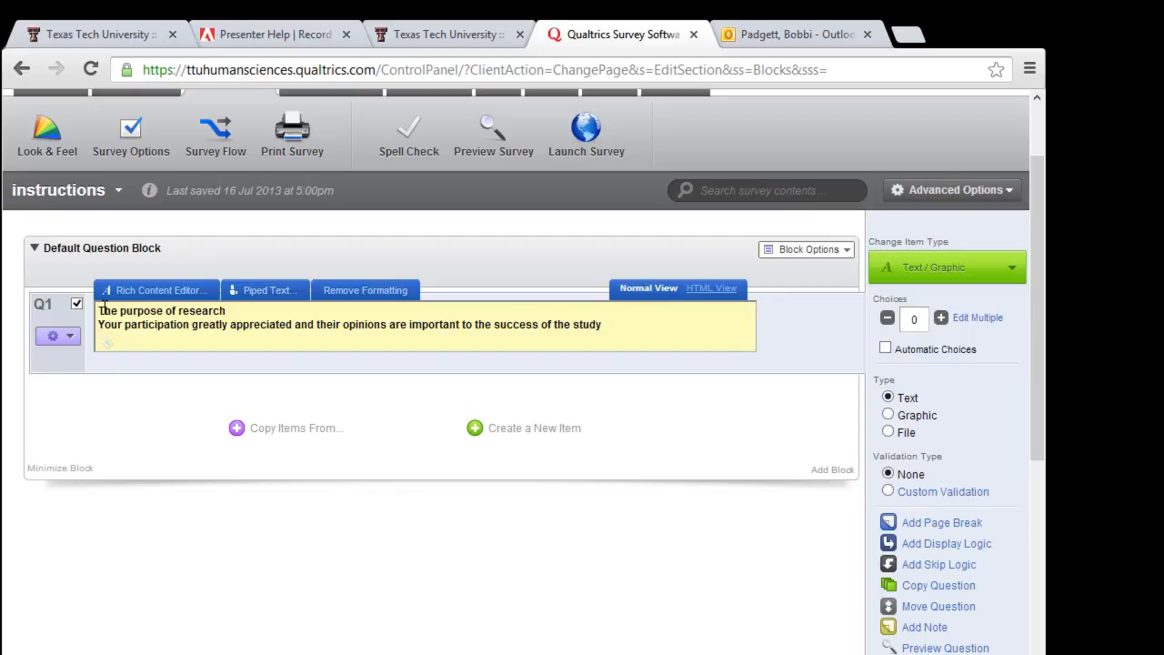
Step: Add lines on time needed, no right or wrong answers, honest opinions, anonymity and thanks
key(Return)
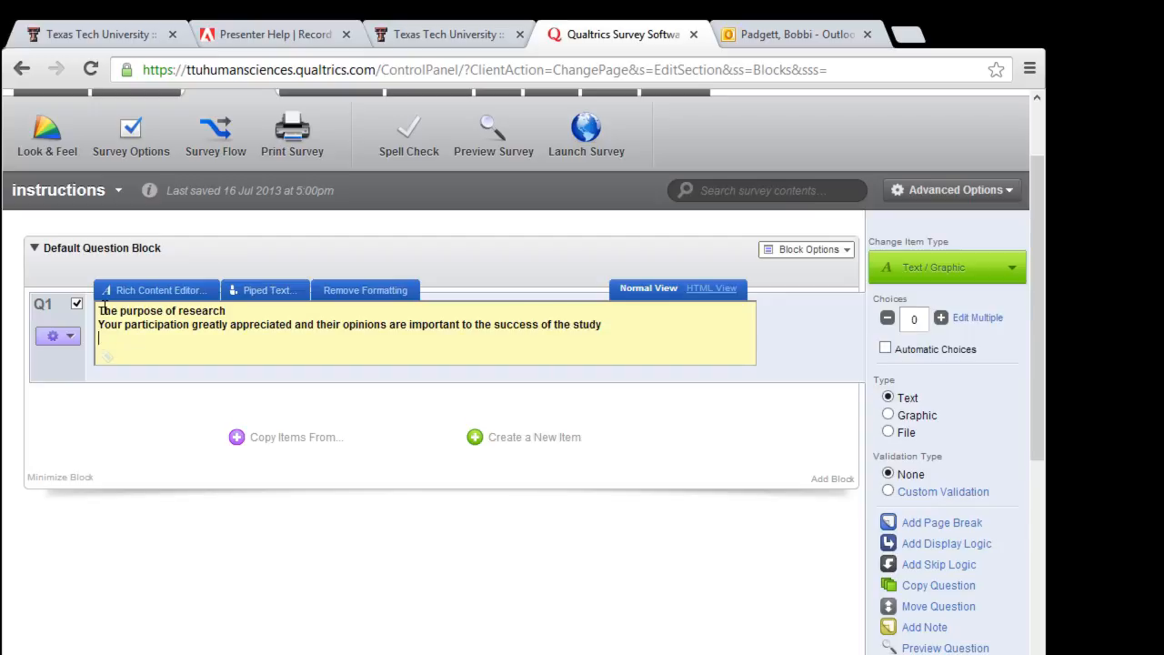
key(Return)
text(Ho)
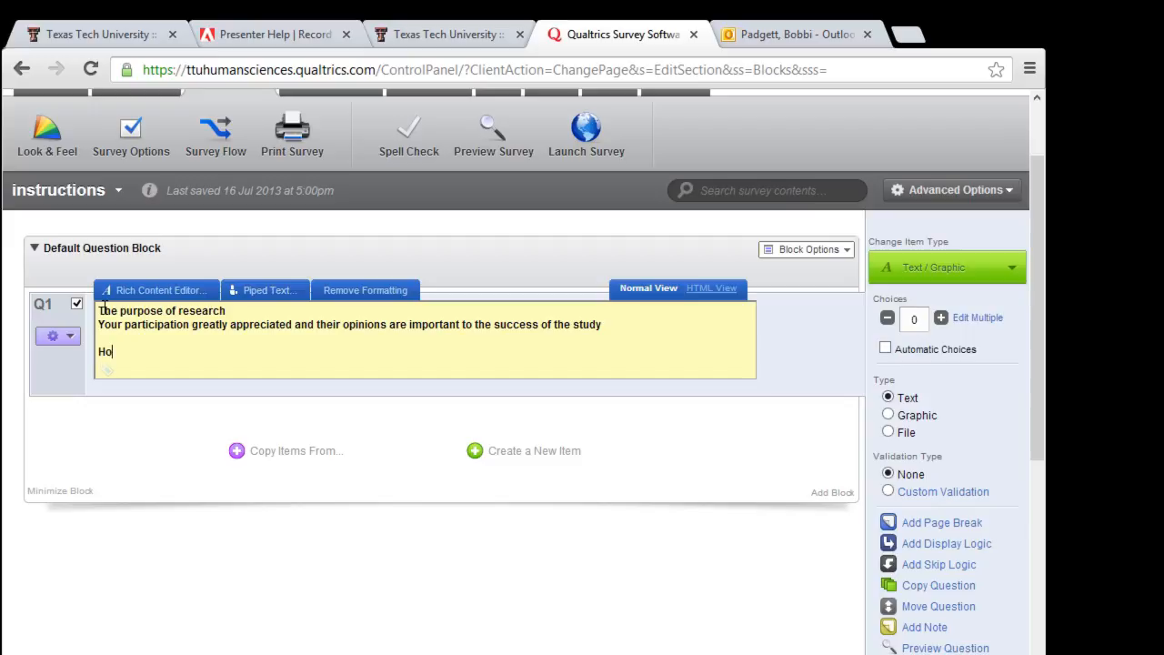
text(w Iong it will takeThe)
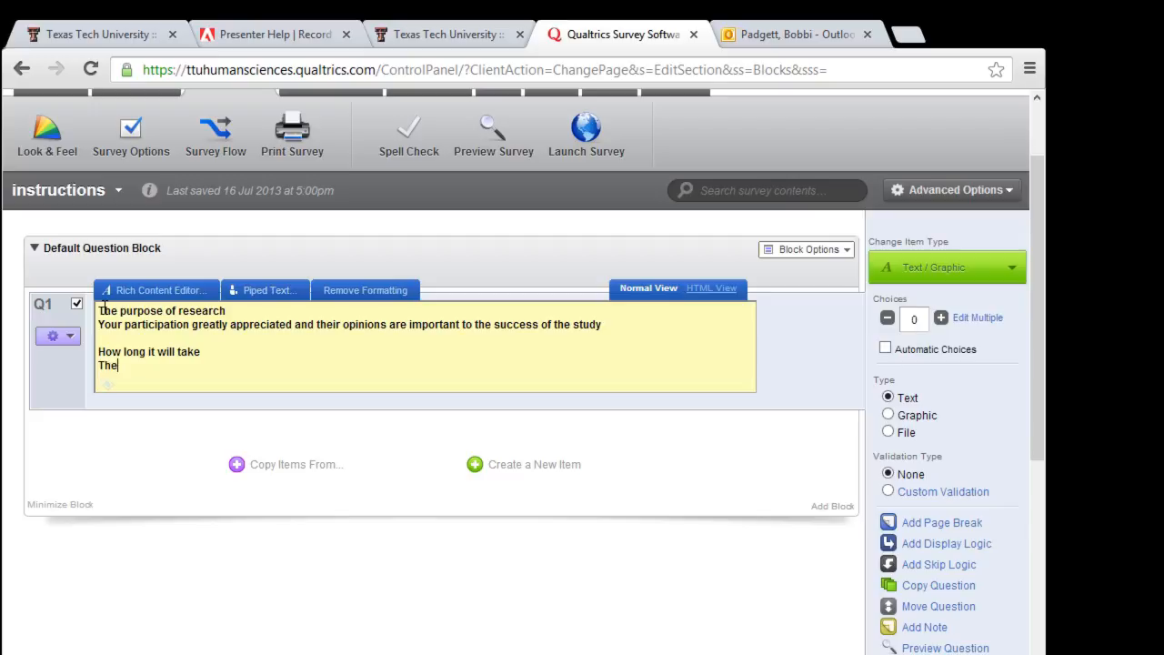
text(re are no right or wrong answers)
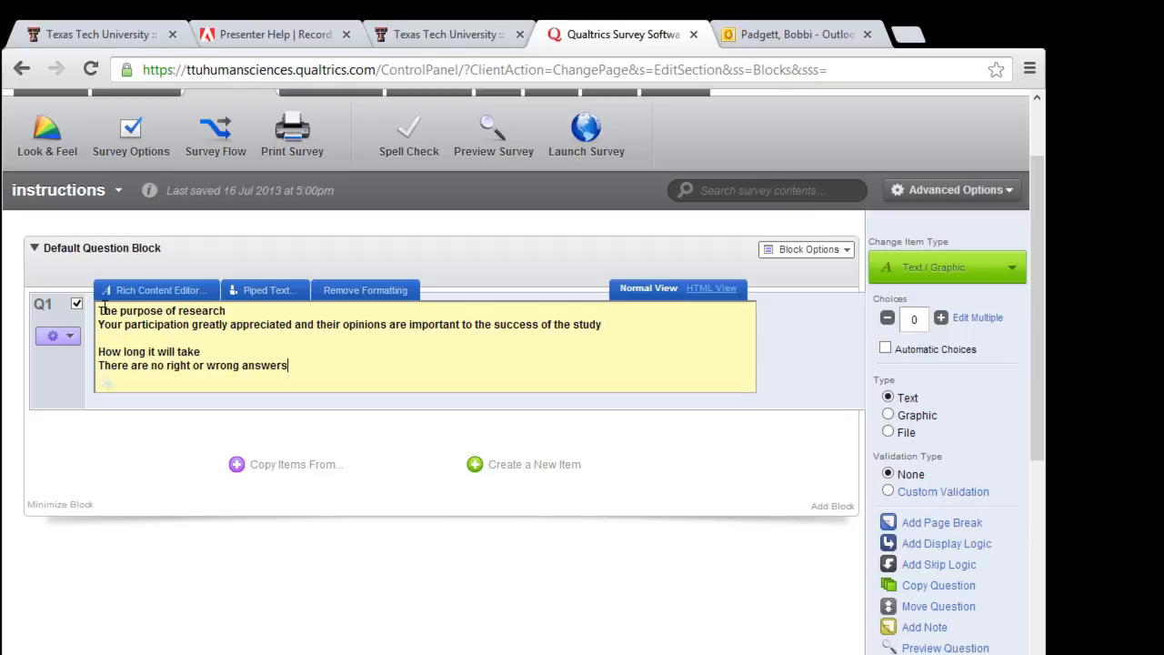
key(Return)
text(Only are interested in honest opinions)
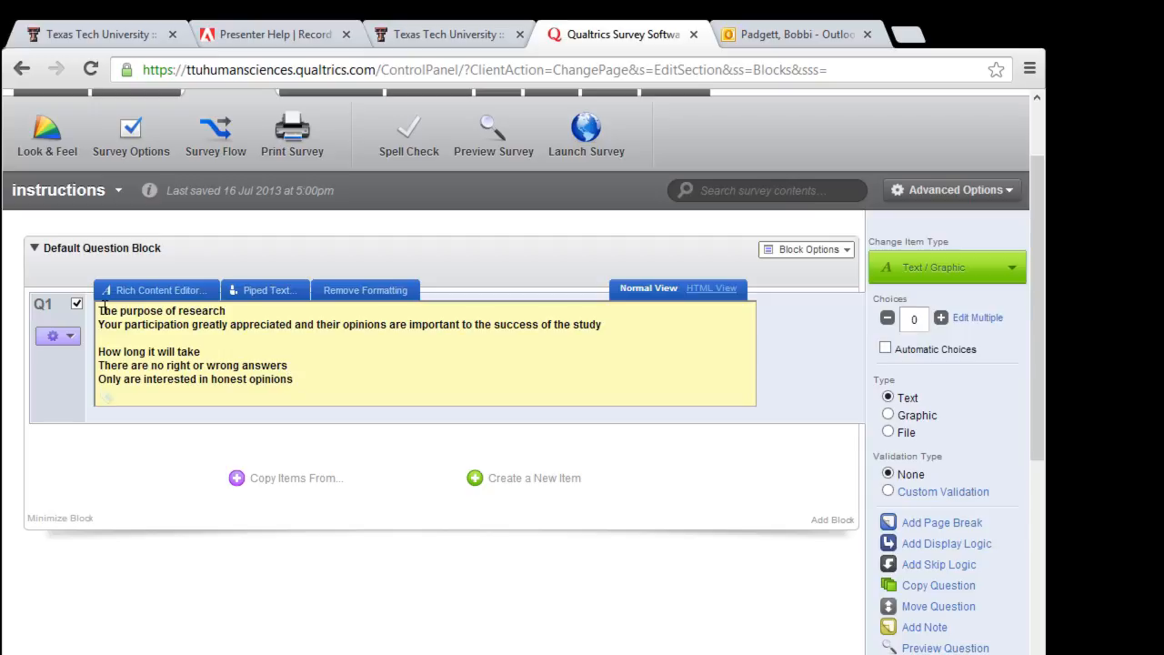
text(.)
key(Return)
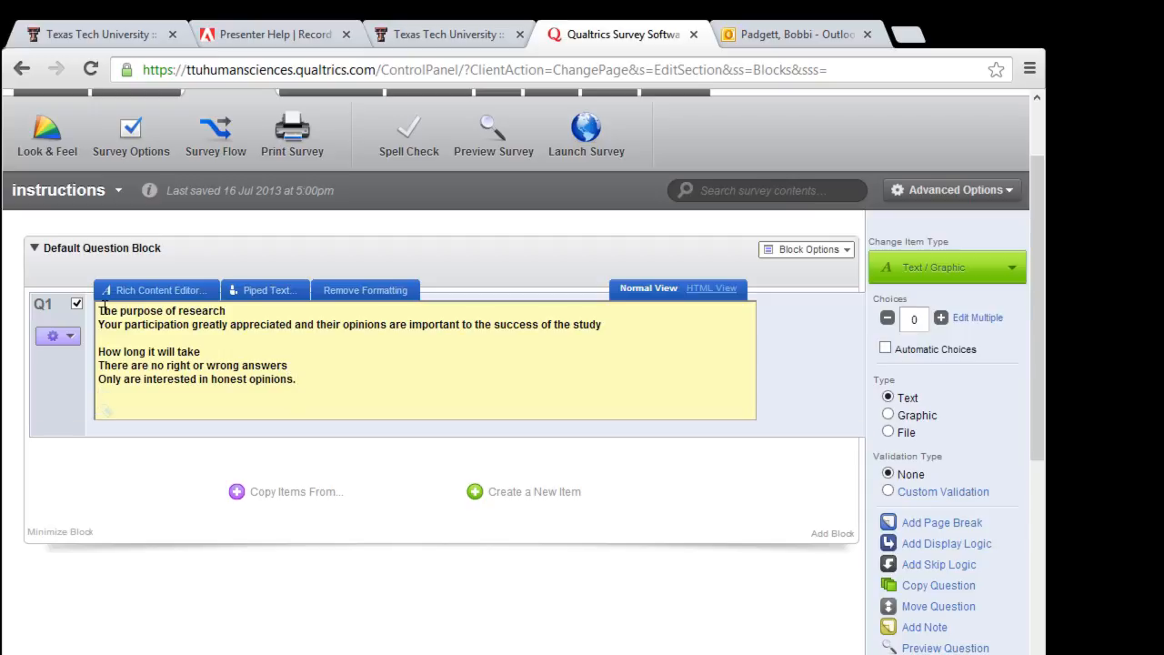
text(Their responses will be anonymous)
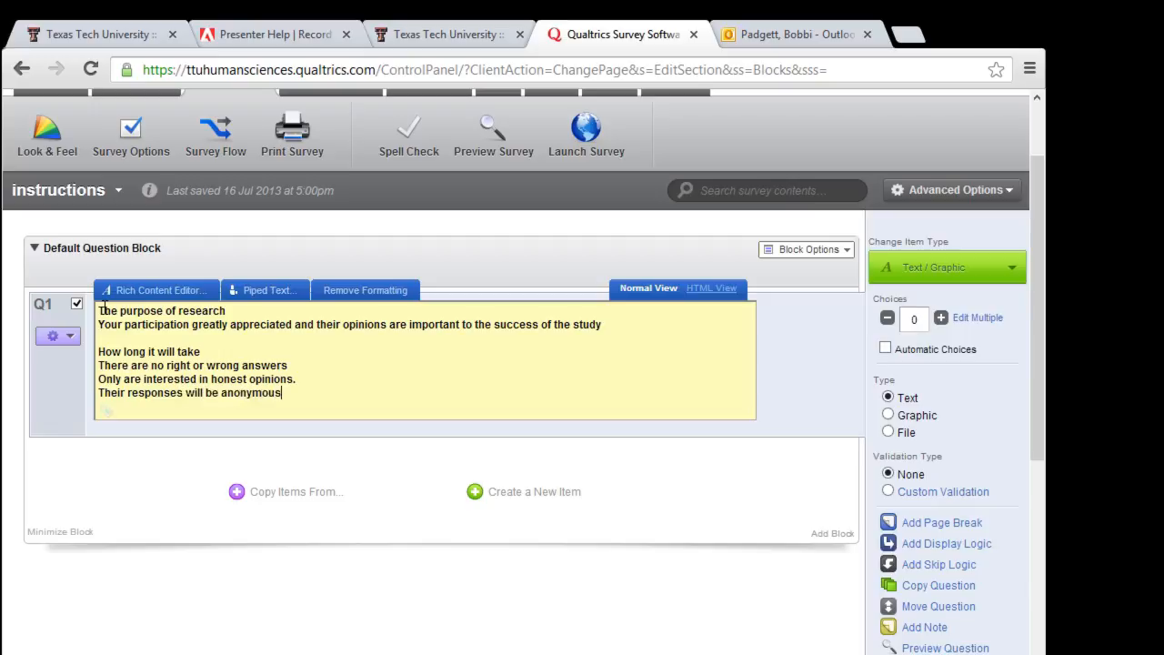
key(Return)
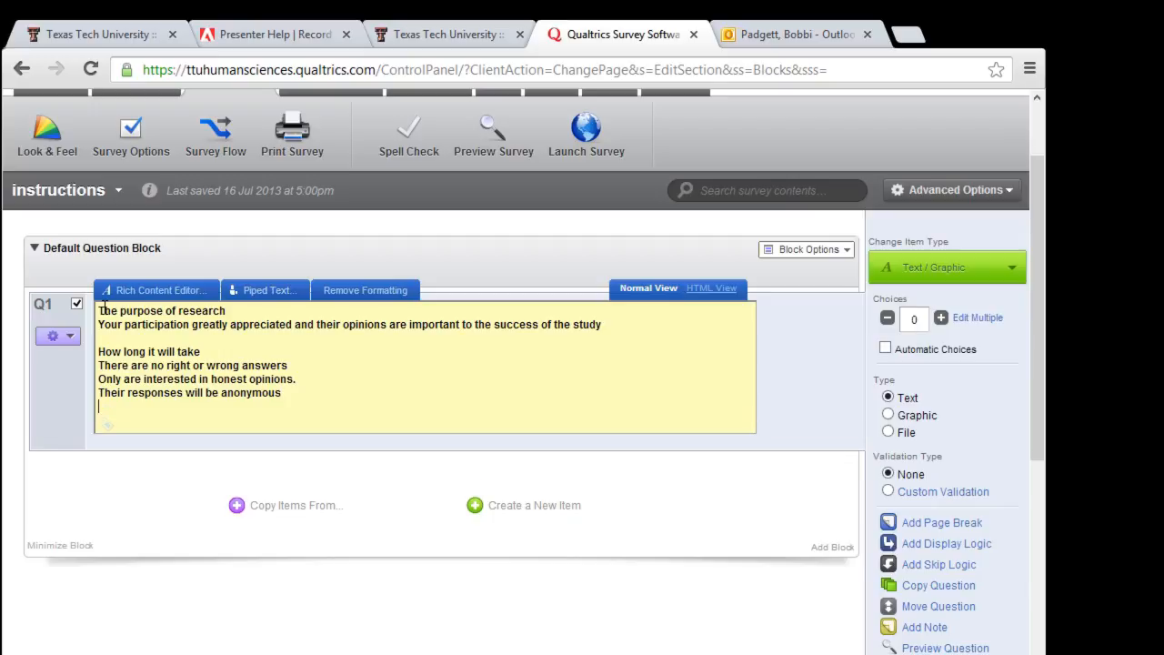
text(Thanks and give them you)
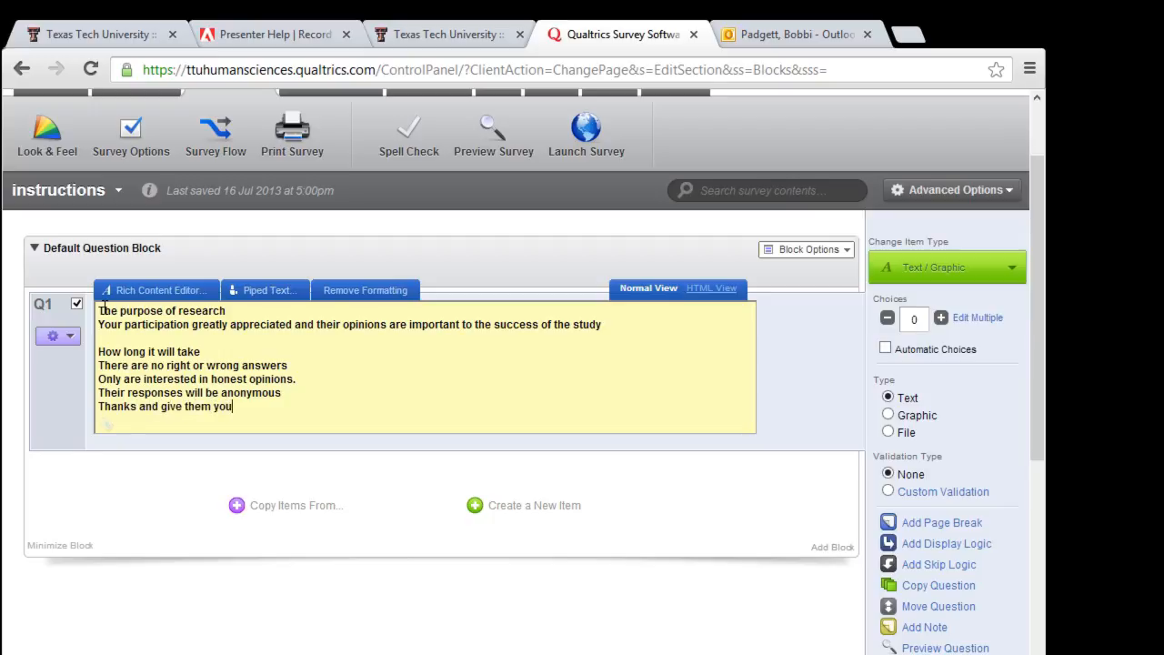
text( email)
Step: Add Q2 reading '1. Age' as a single-line text entry question
click(473, 506)
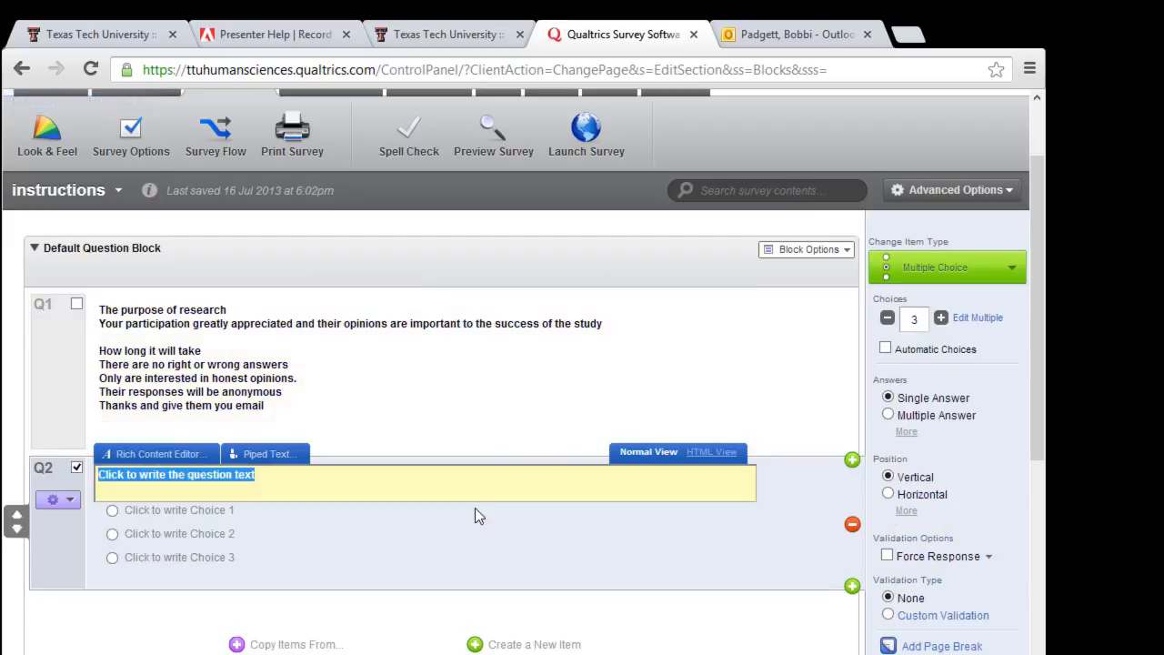
text(1)
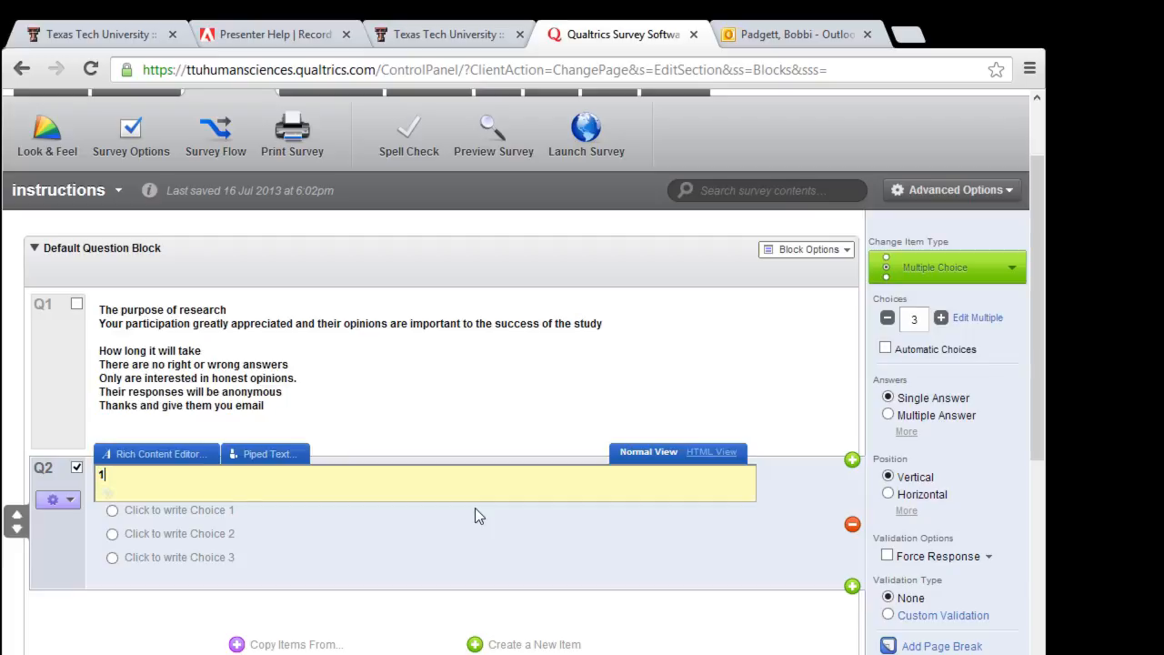
text(. Age)
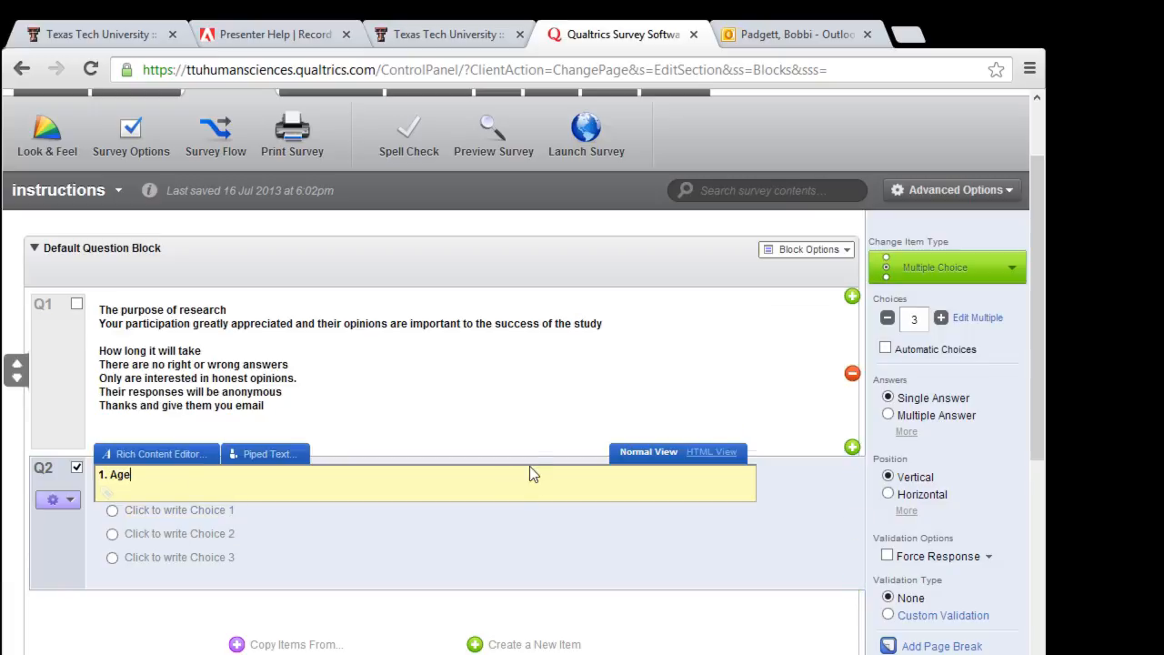
click(1012, 273)
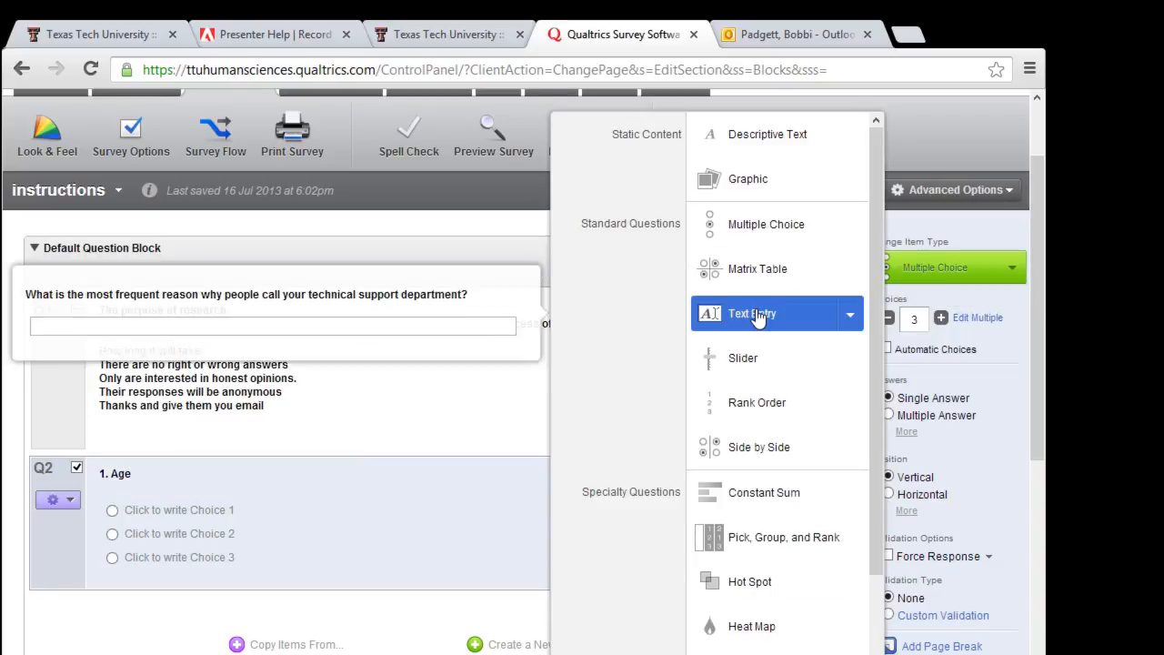
click(850, 317)
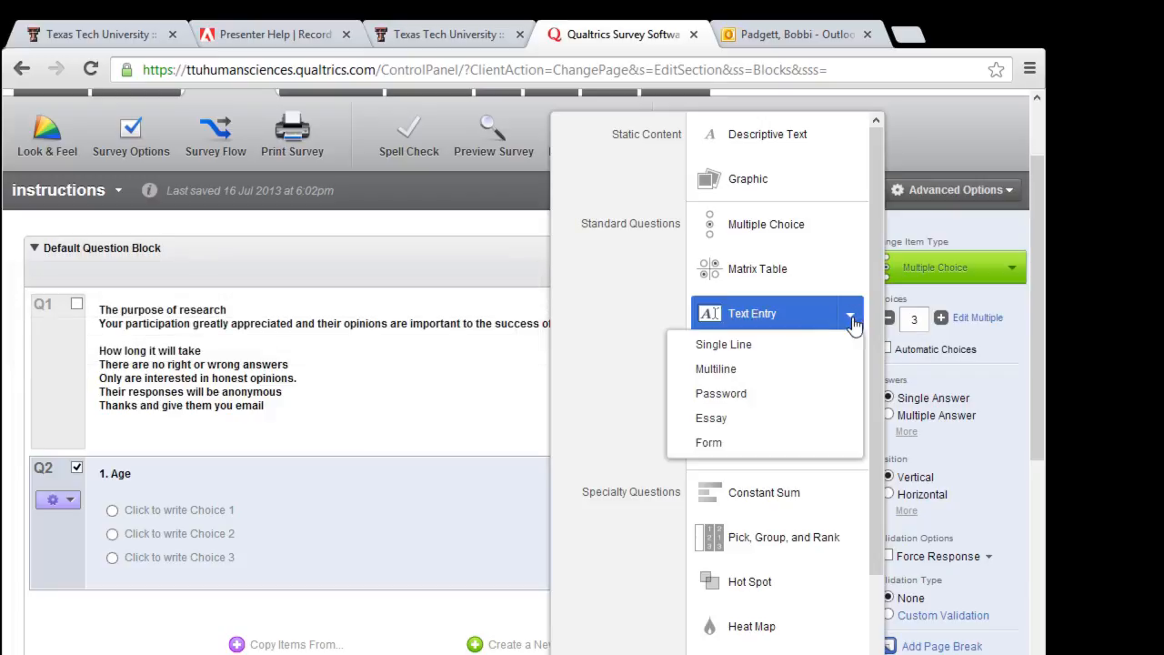
click(724, 344)
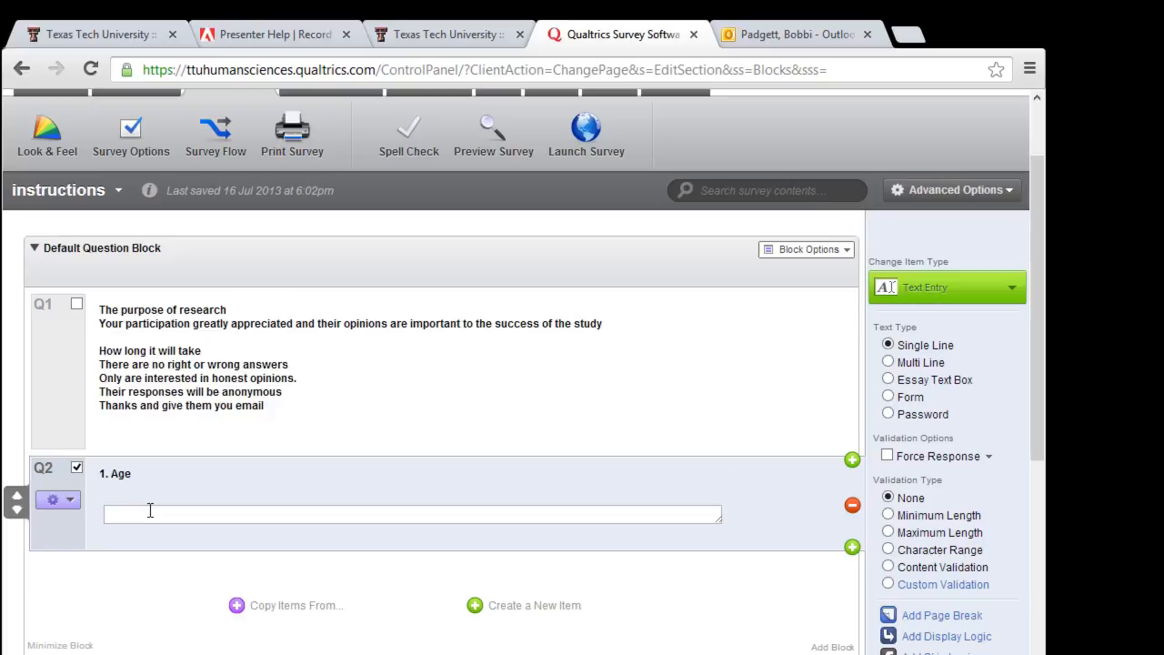
Step: Add Q3 'What classifcation are you in school?' with five answer choices
click(852, 549)
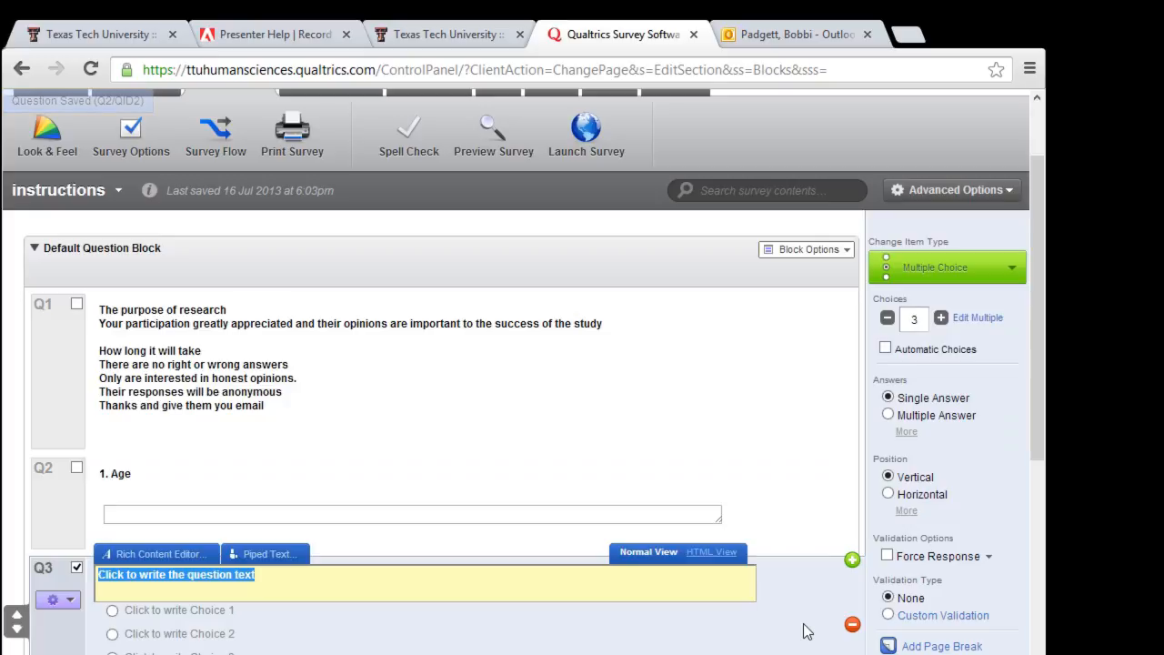
text(Wha)
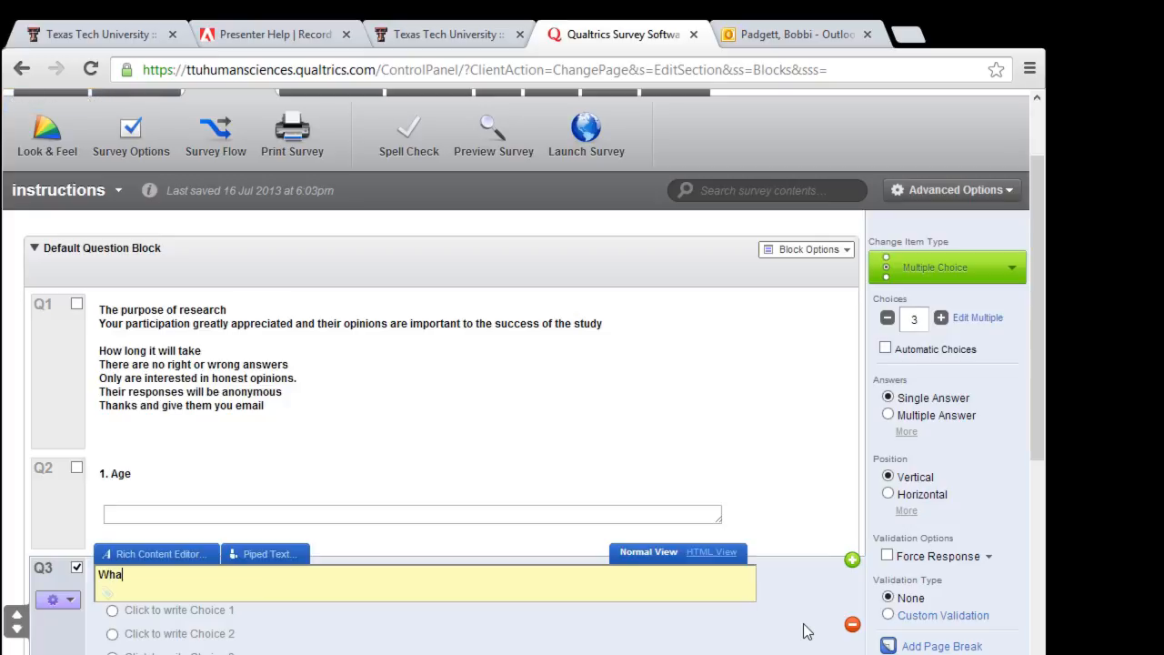
text(t classifcation are )
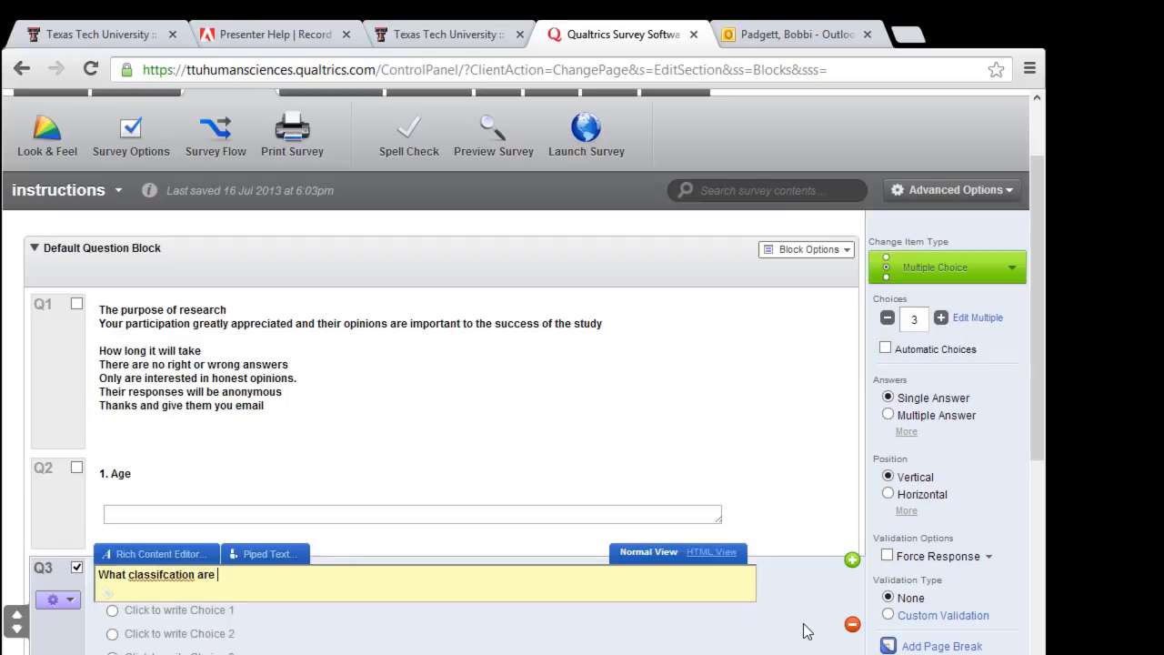
text(you in school?)
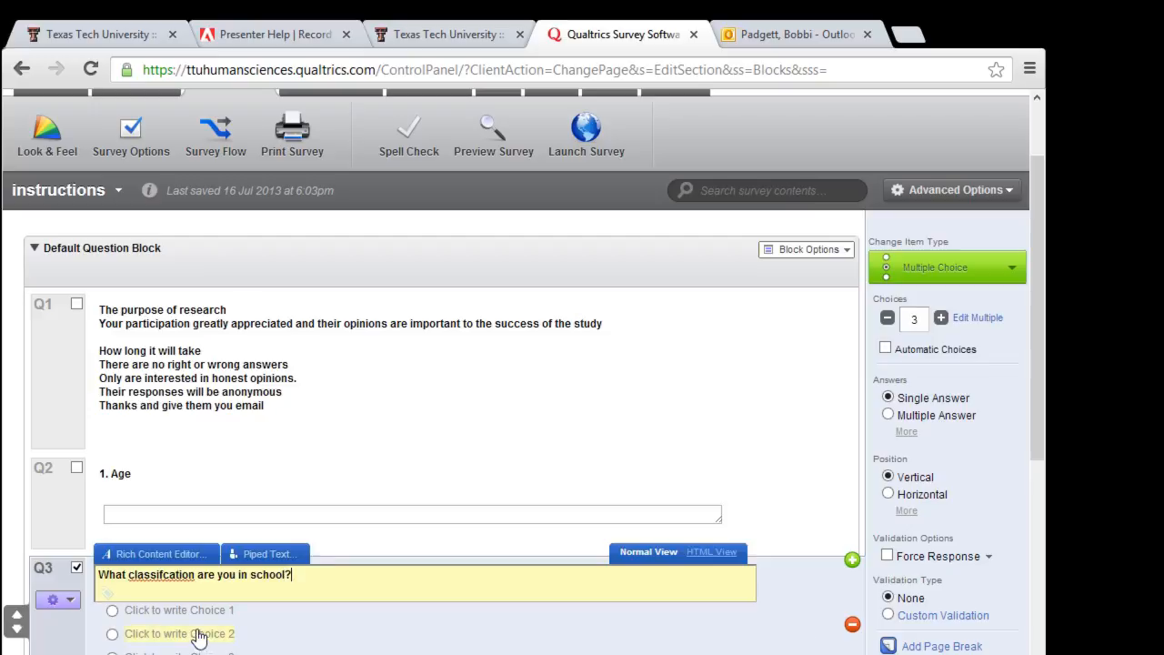
click(941, 318)
click(942, 318)
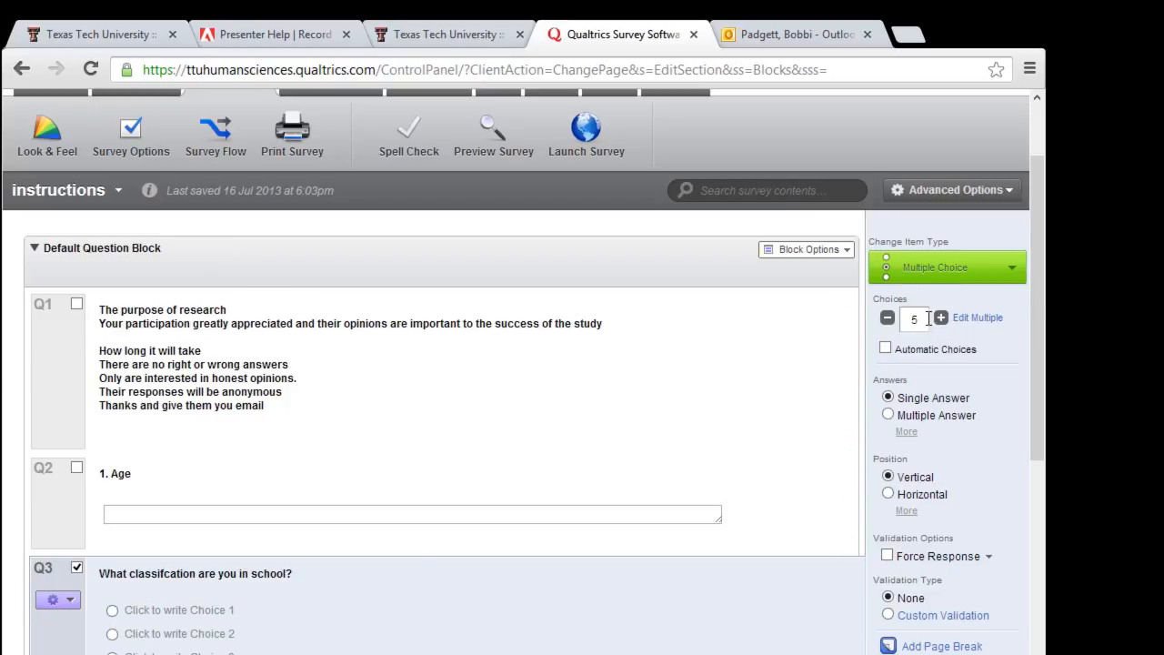
Step: Fill in Q3's first answer choices as Freshman, soph and junior
click(182, 610)
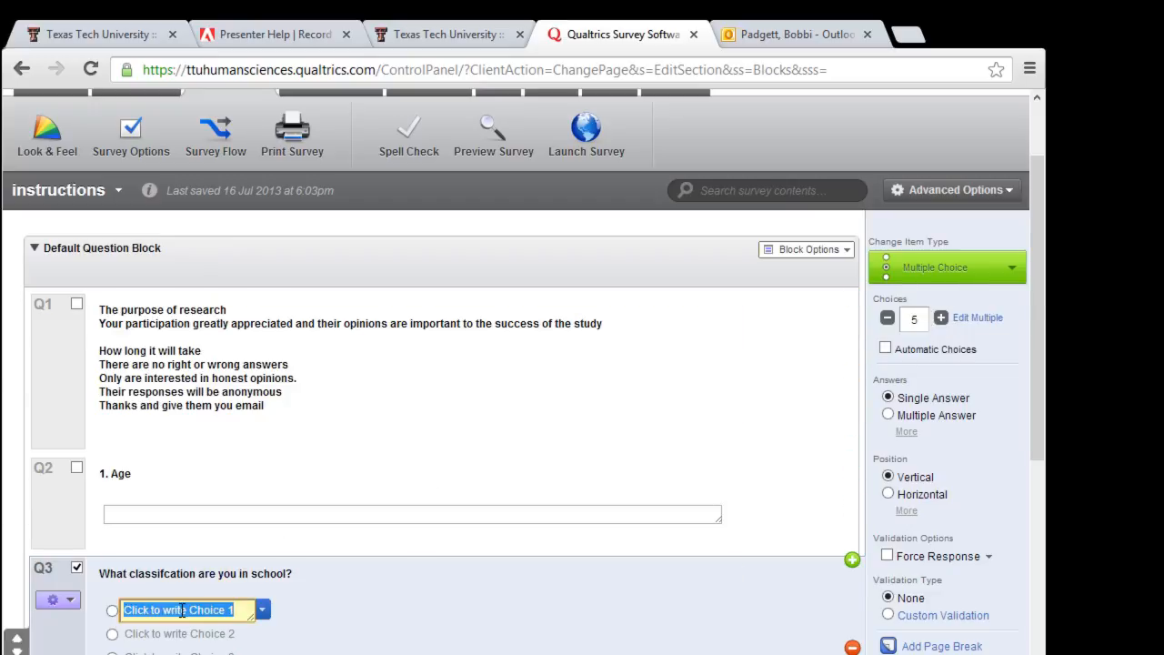
text(Freshman)
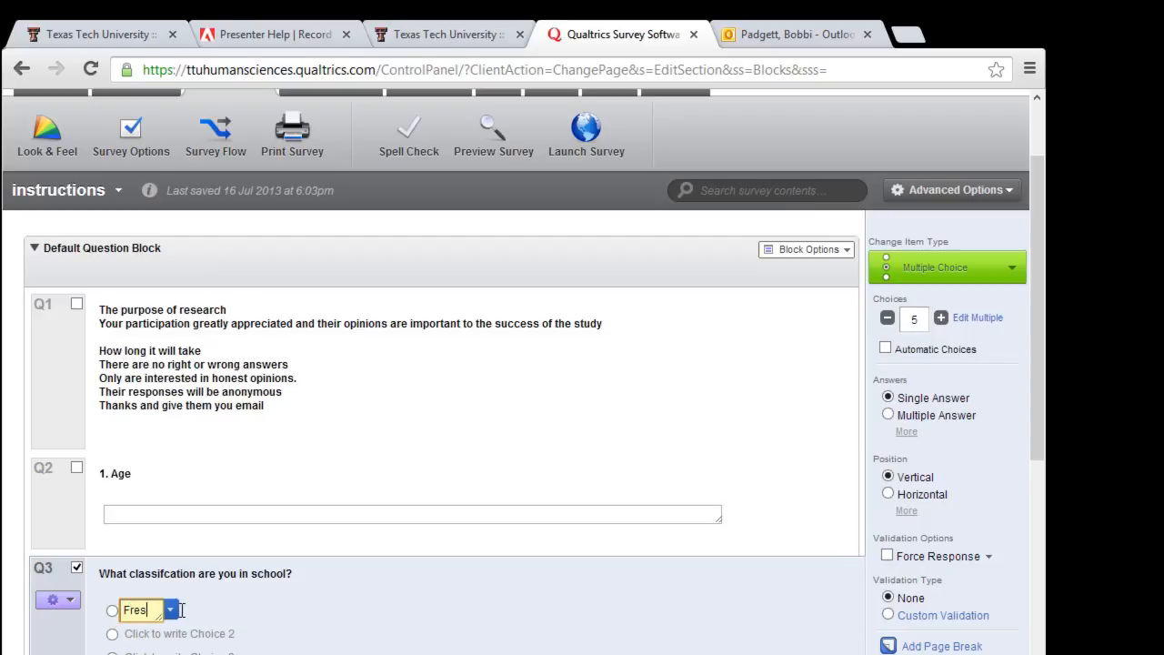
key(Return)
text(soph)
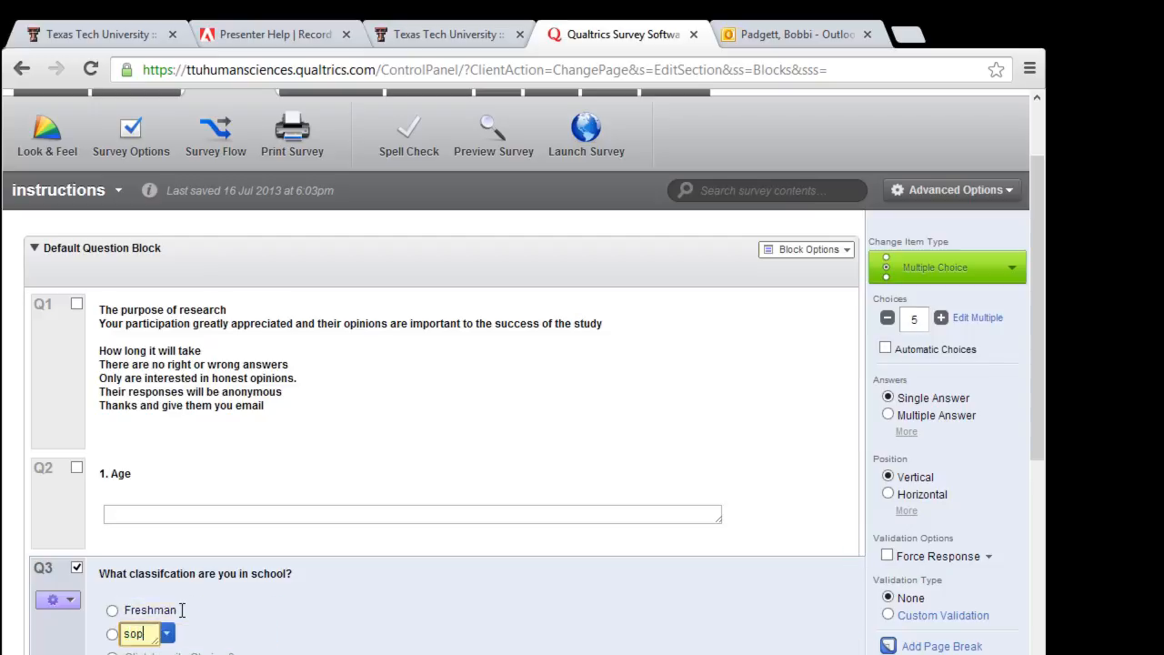
text(junior)
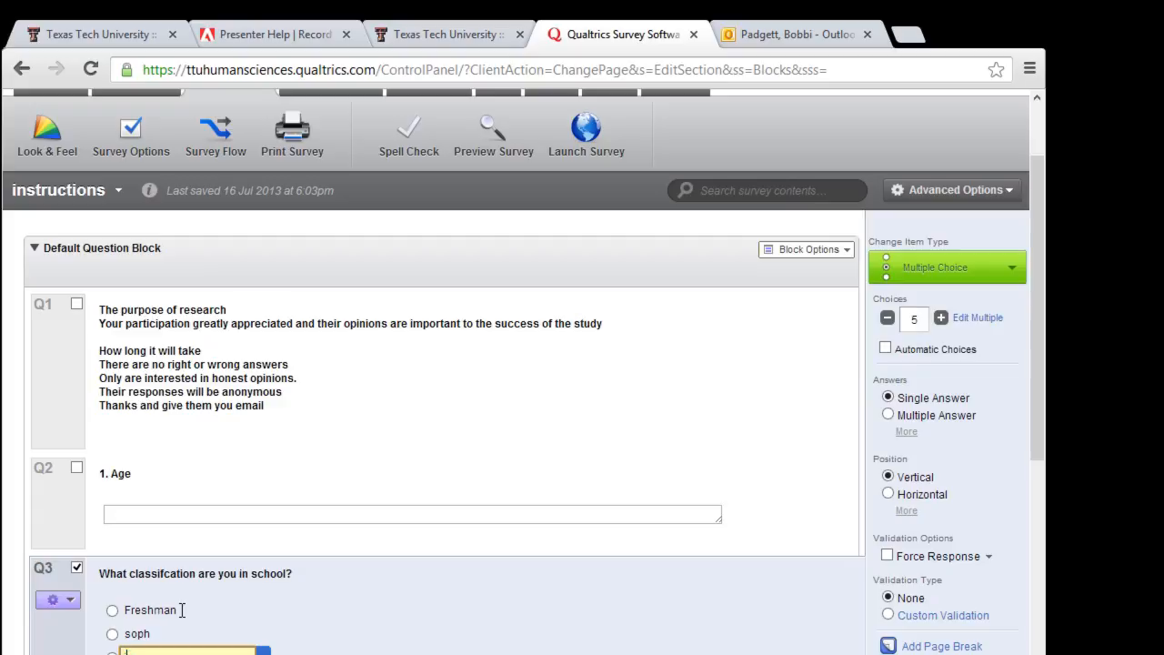
key(Tab)
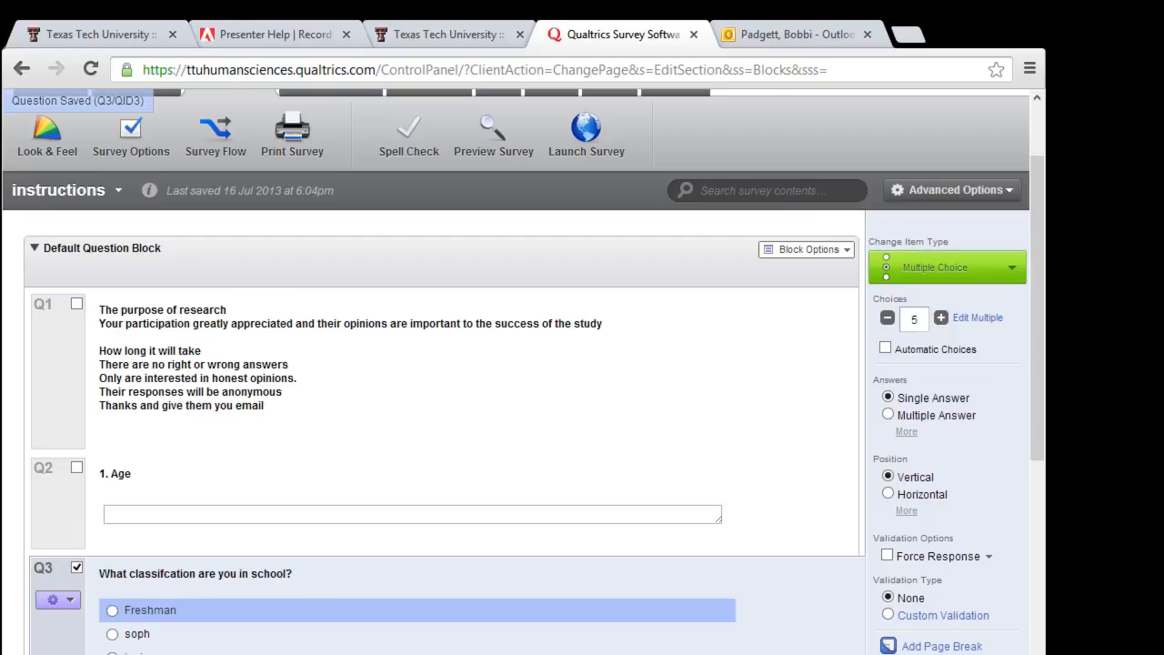
Step: Scroll down the survey editor to bring Q3 into view
scroll(419, 610, down, 1)
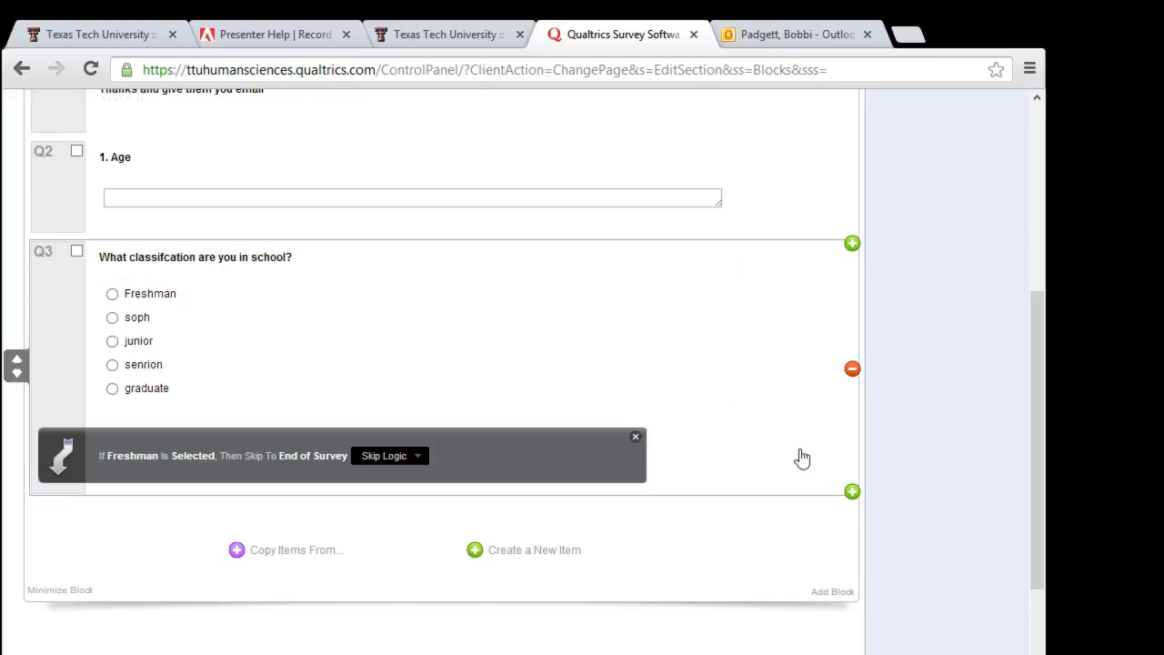
Step: Add Q5 below Q3 as a Likert matrix with automatic Disagree–Agree choices and seven scale points
click(852, 492)
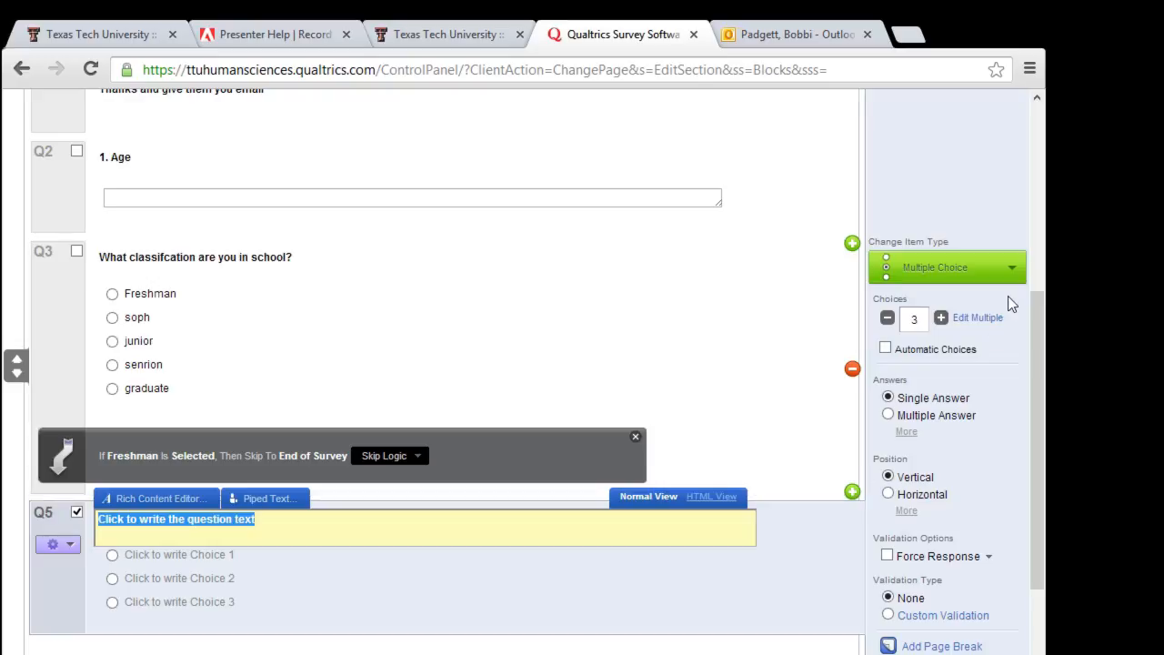
click(884, 352)
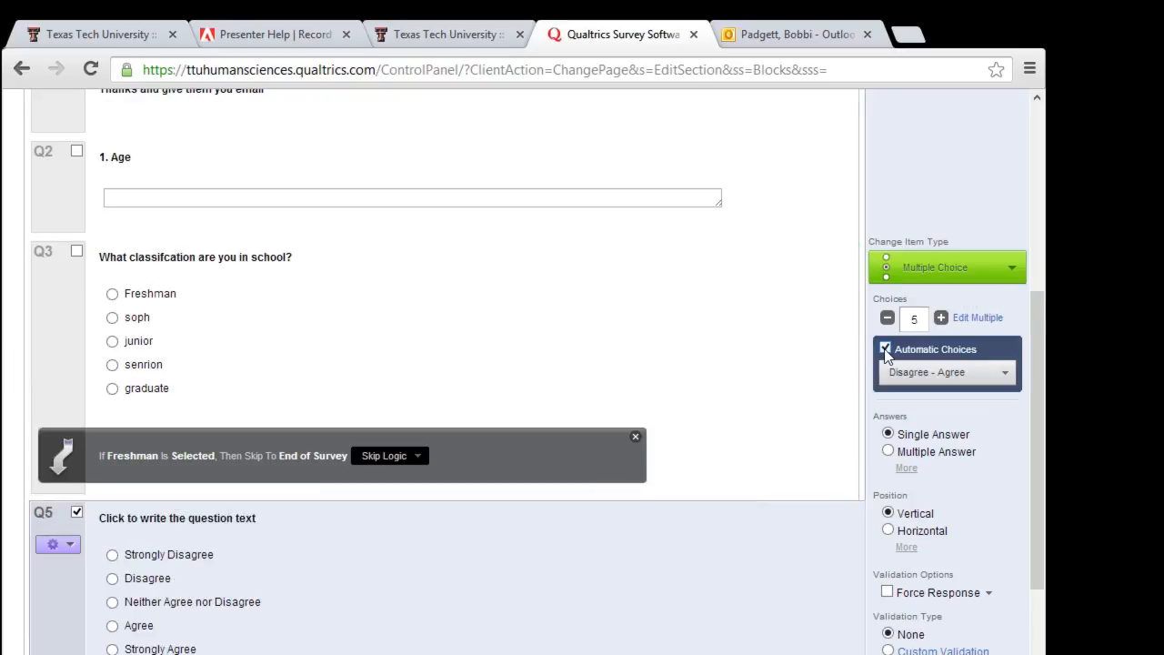
click(1014, 273)
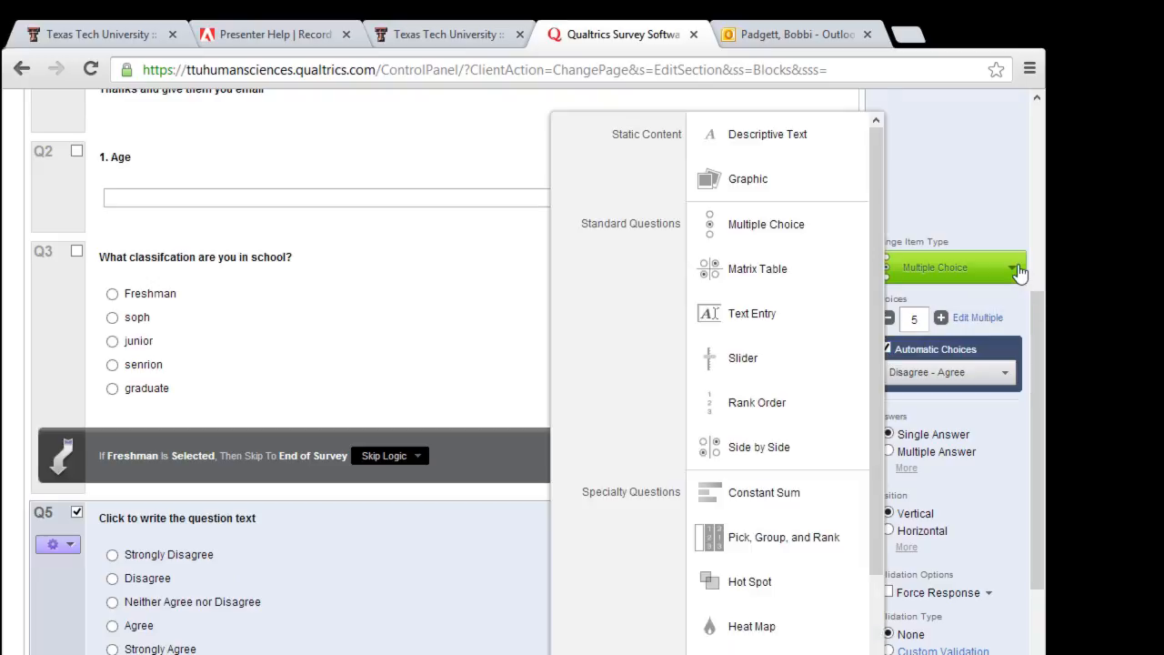
click(847, 277)
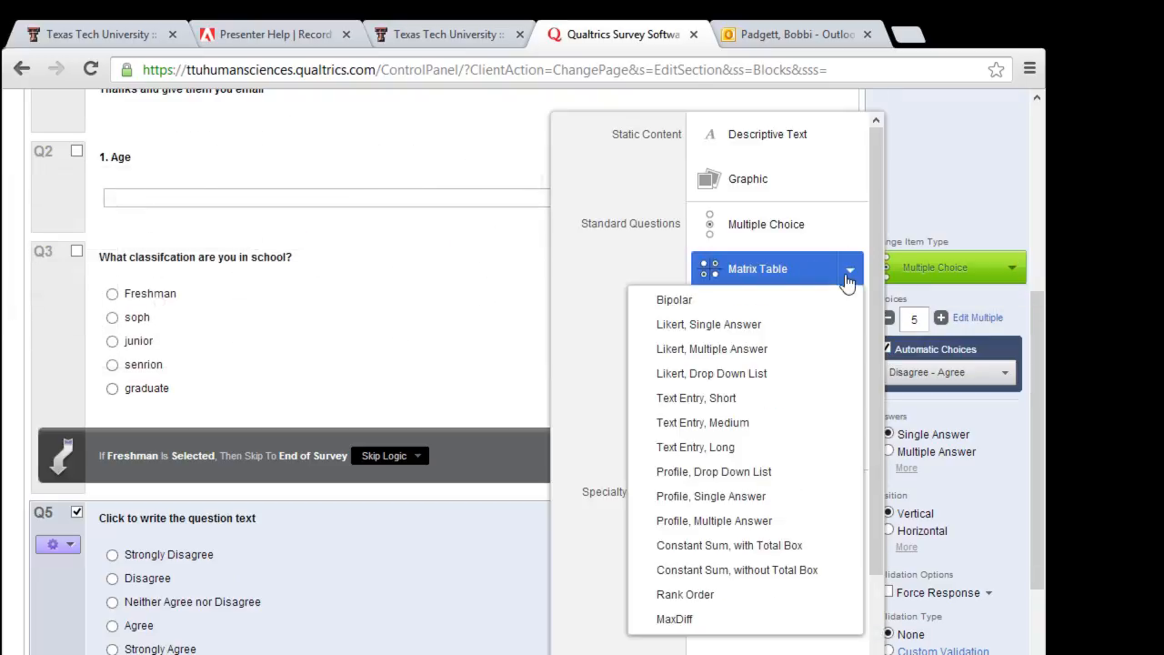
click(819, 348)
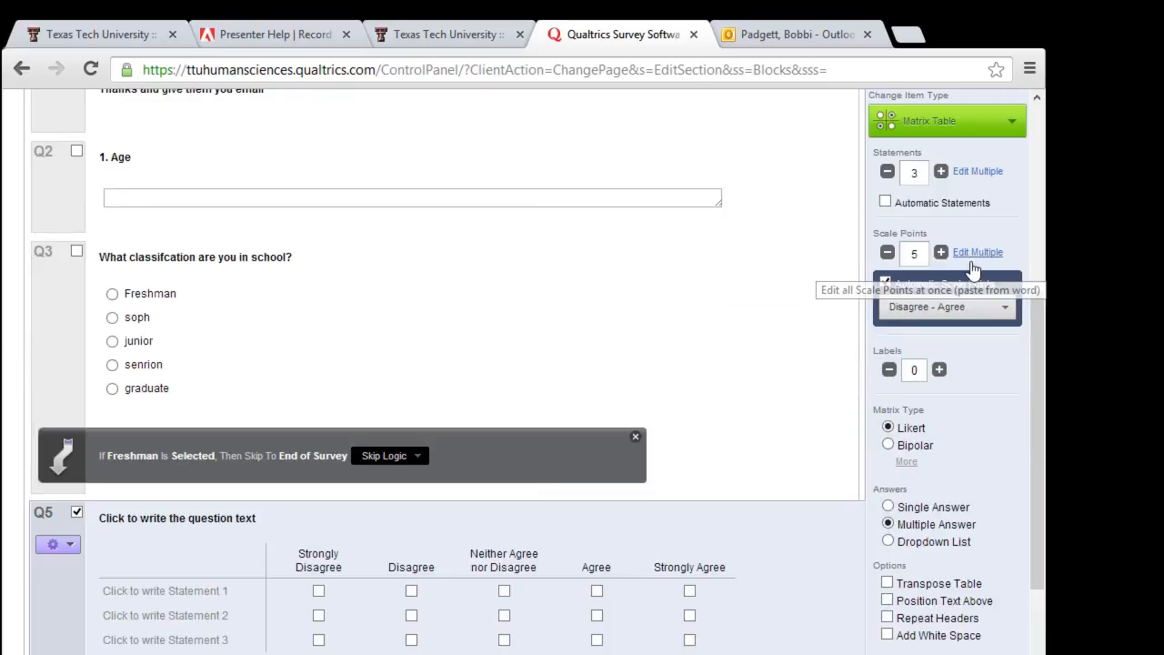
click(943, 255)
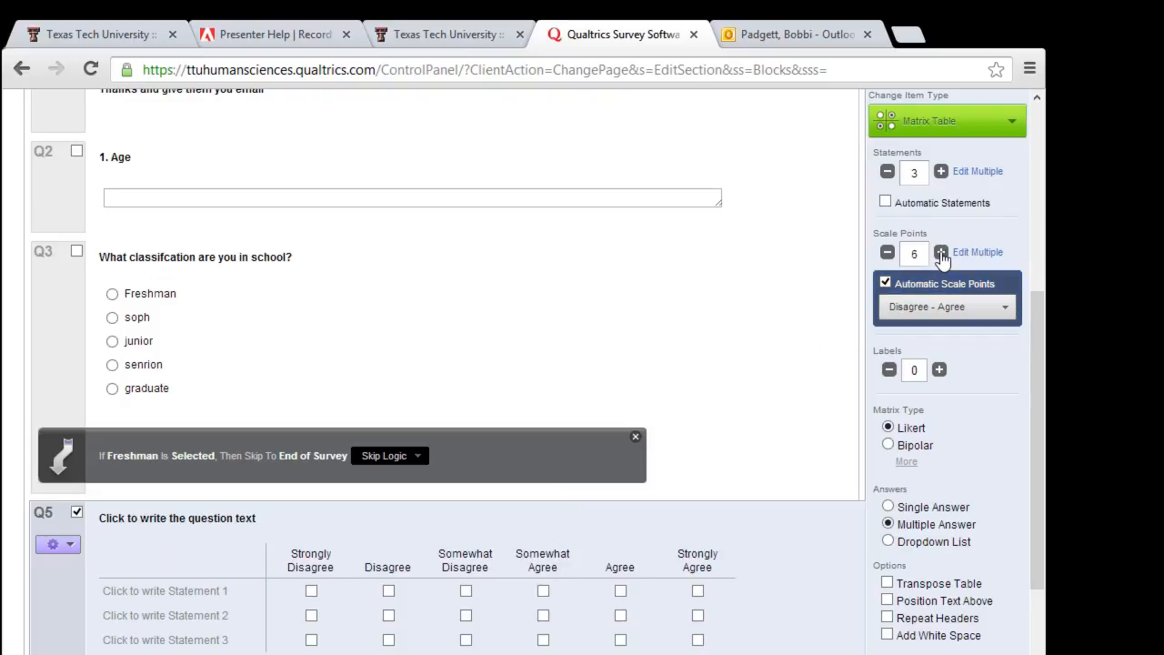
click(942, 256)
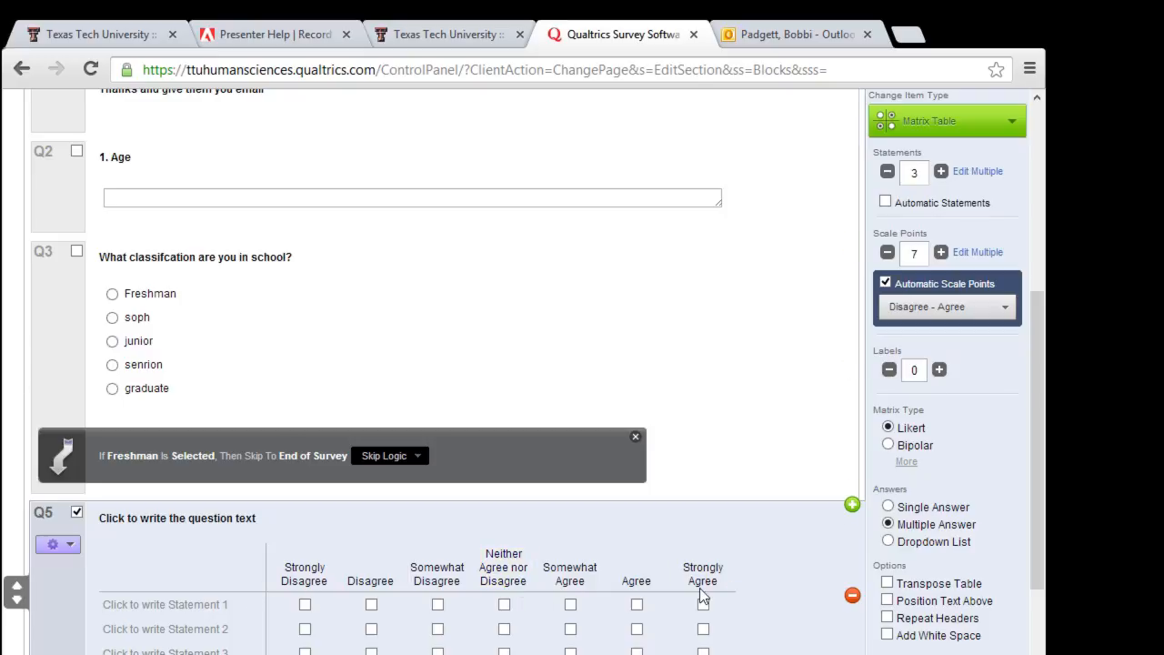
Step: Enter 'women staying at home' as Q5's first matrix statement
click(140, 608)
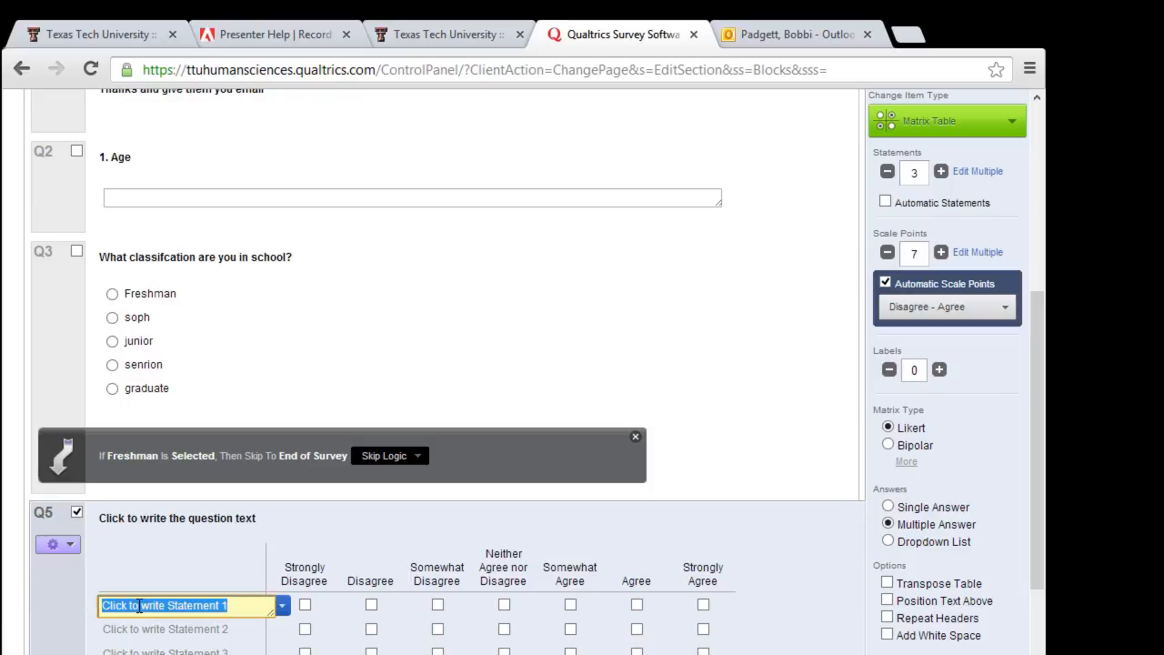
text(w)
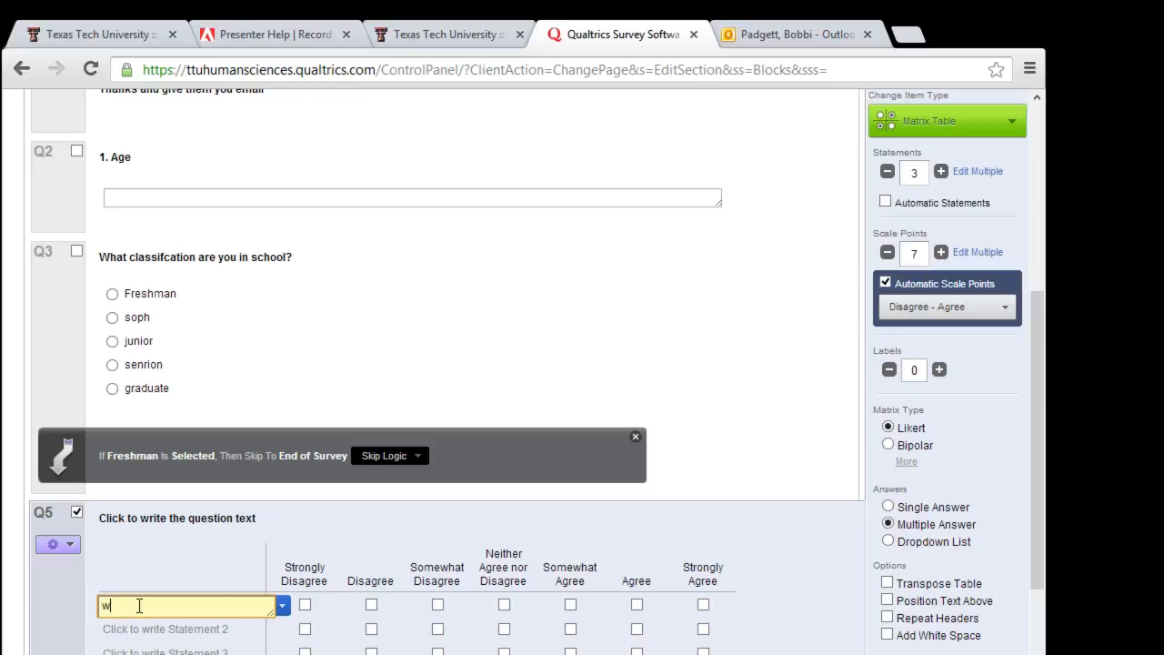
text(omen staying at home)
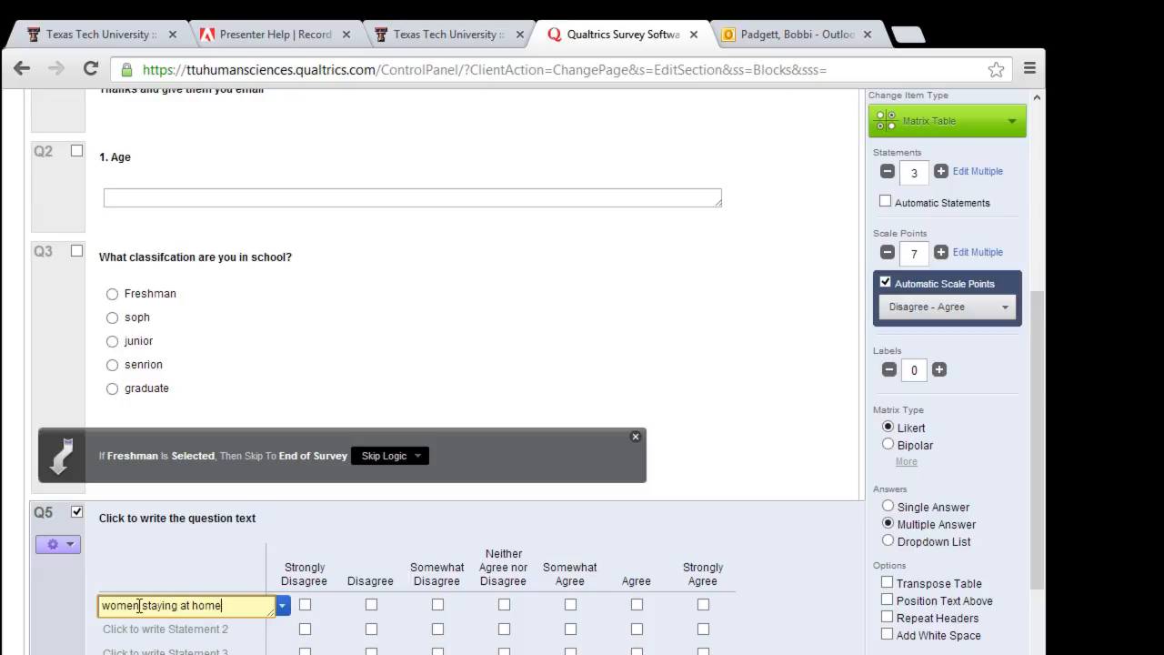
key(Tab)
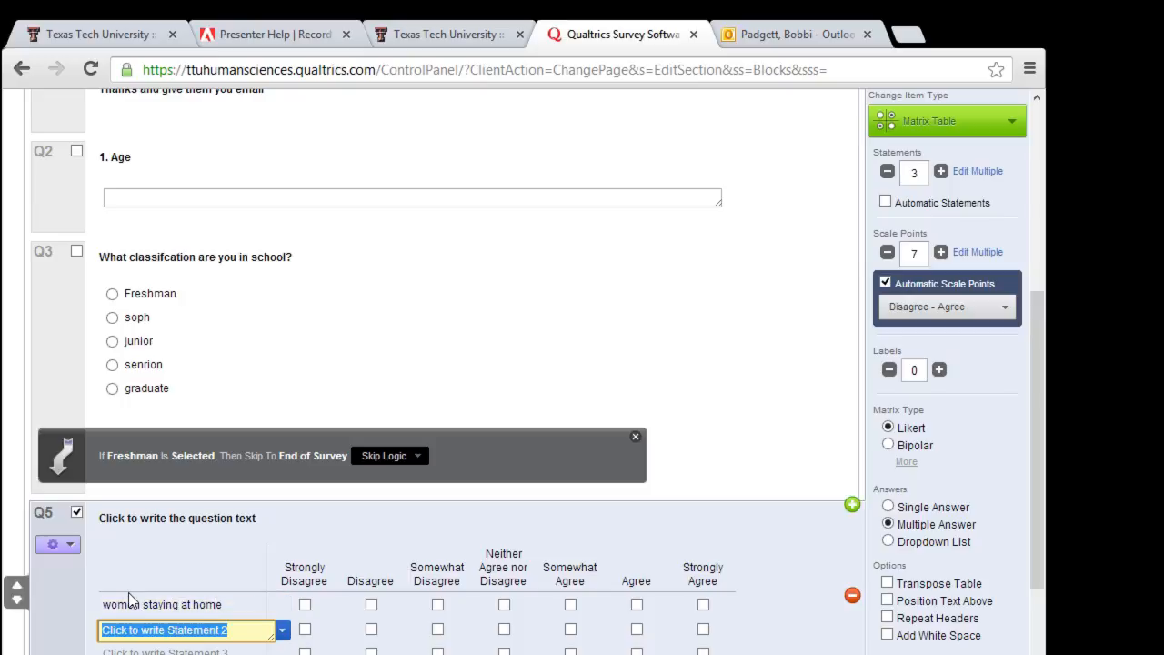
Step: Set Q5's text to '1. Rate how your agree with the following statements. Check the best value for each statement.'
click(103, 518)
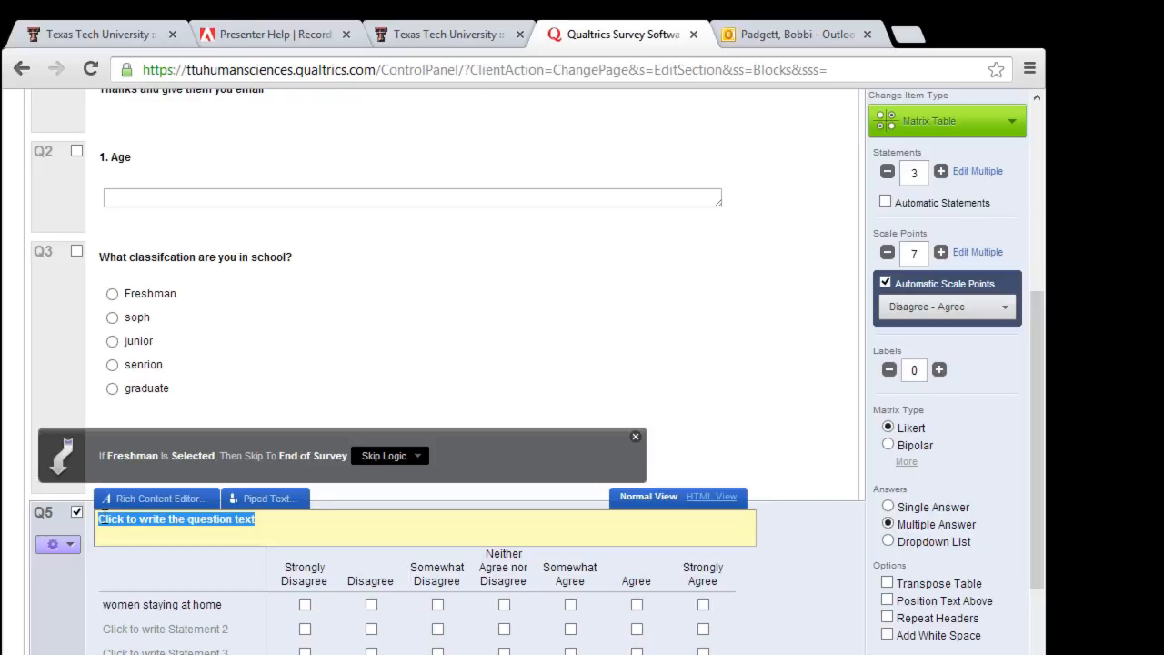
text(1. R)
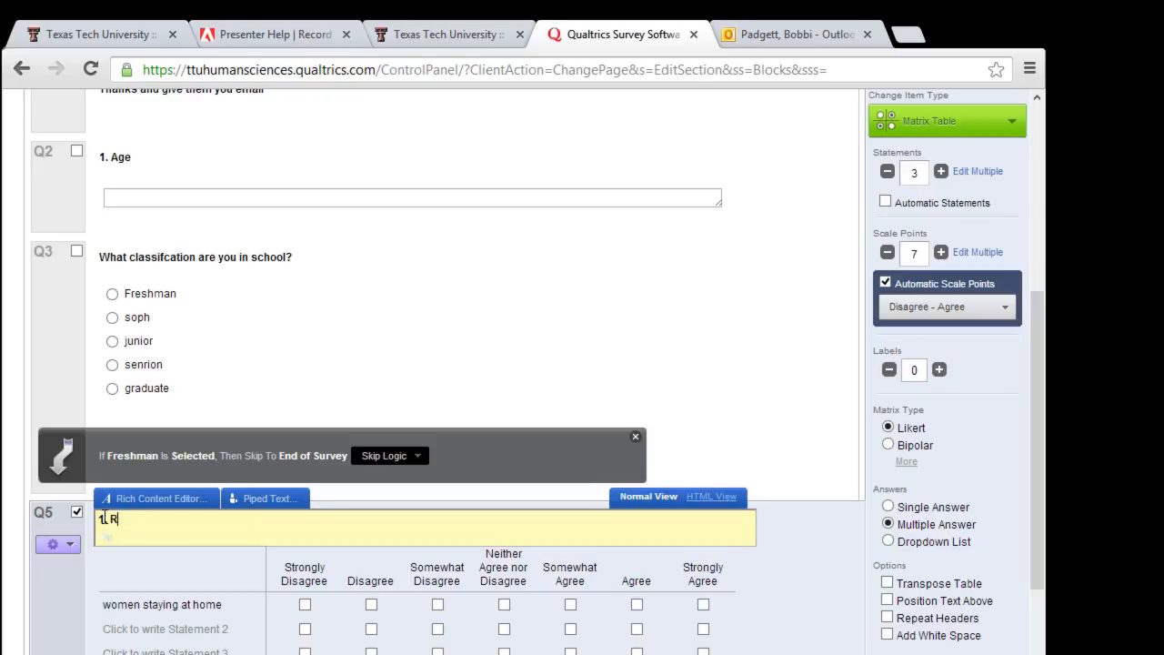
text(ate how your agree w)
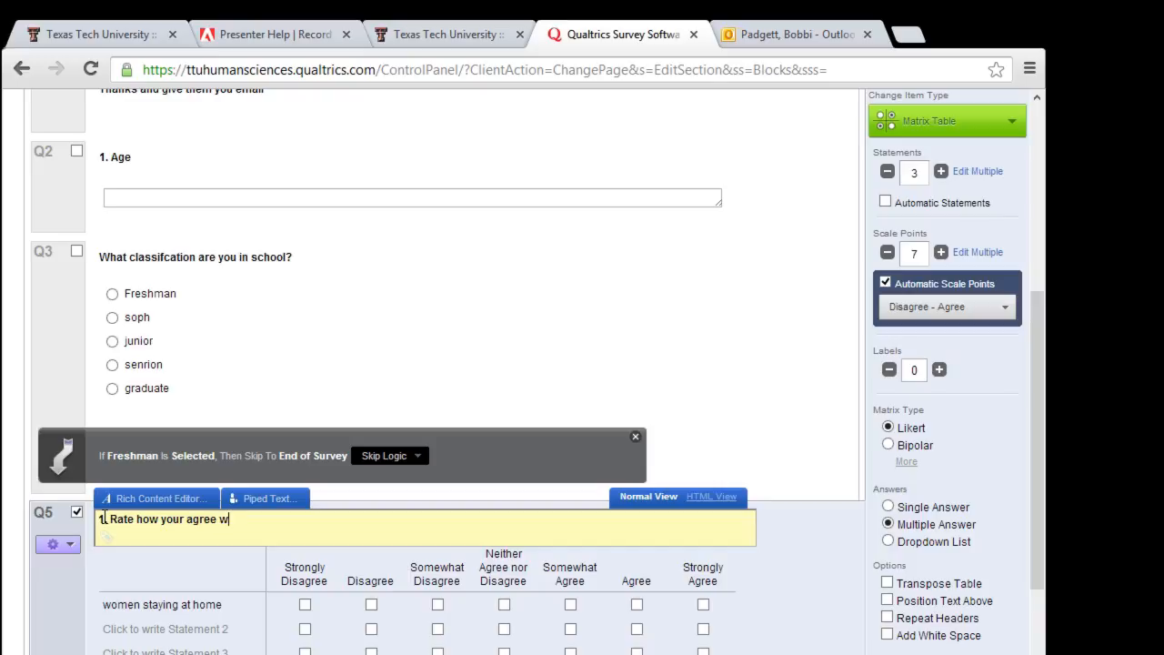
text(ith the following statements)
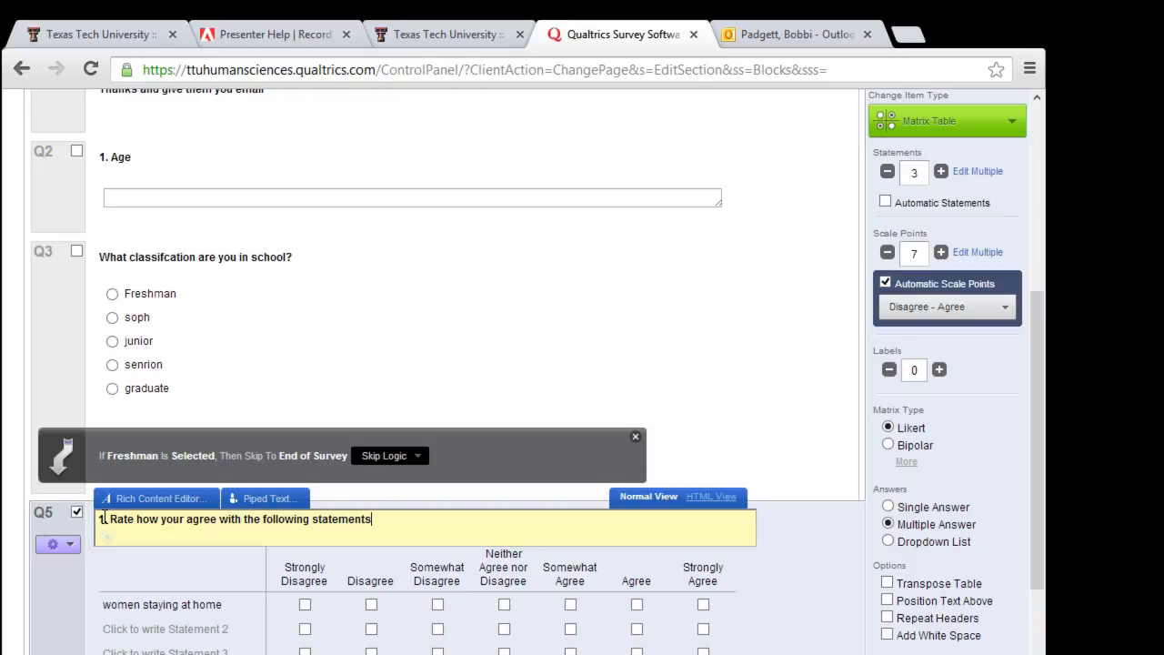
text(.  Check the best value for e)
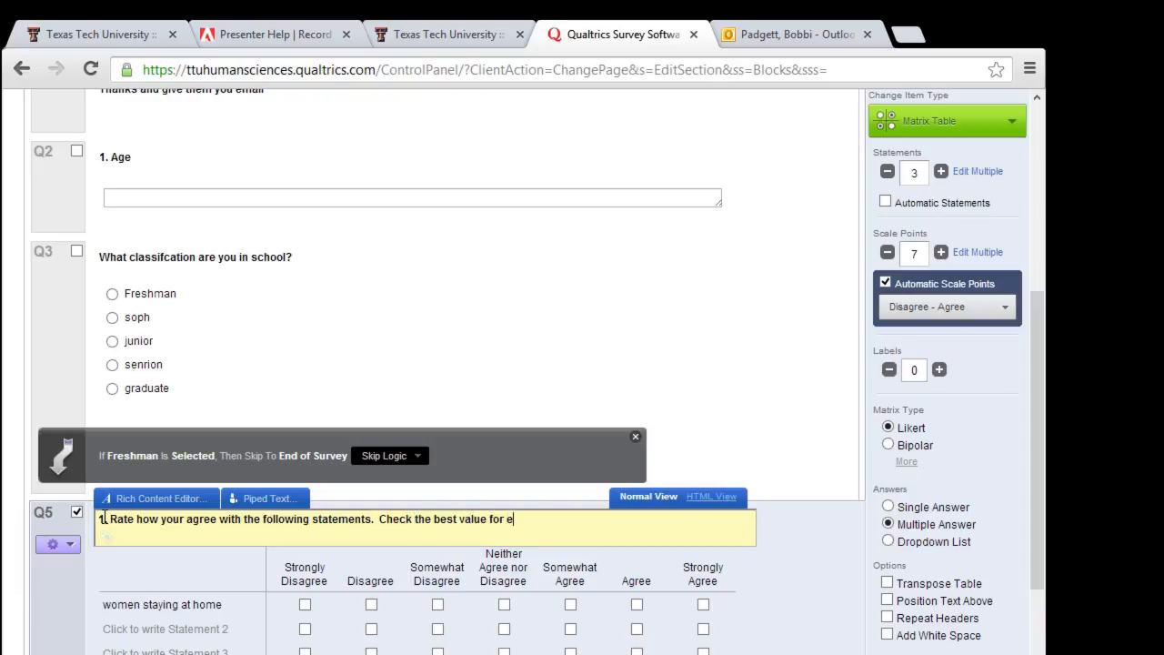
text(ach statement.)
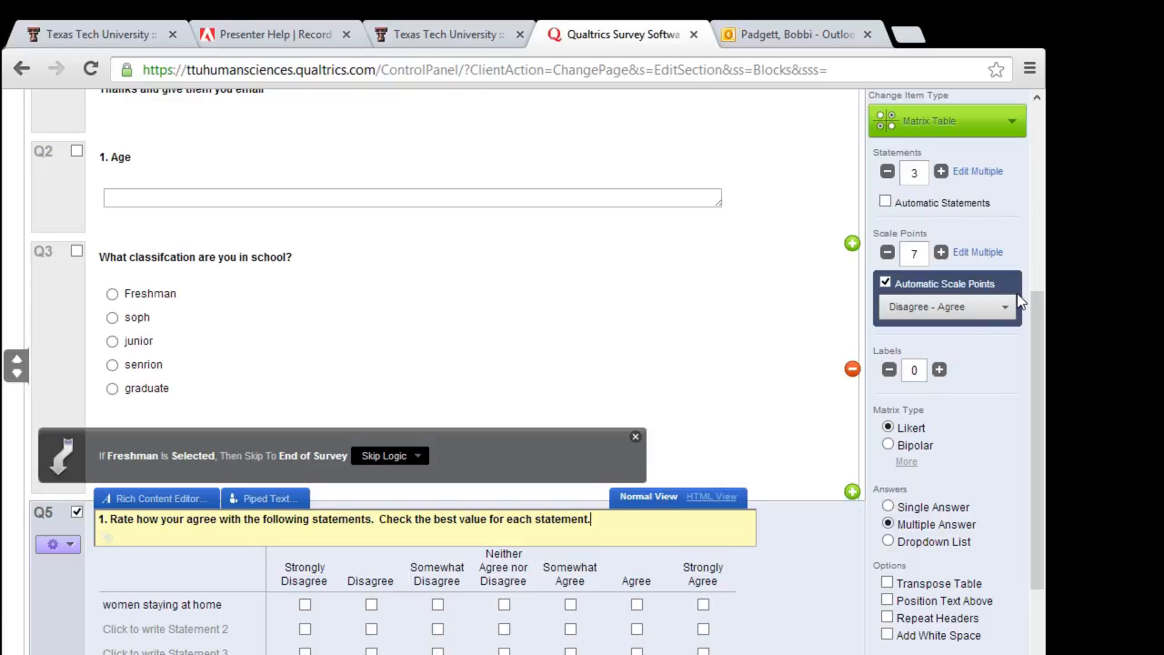
click(1012, 124)
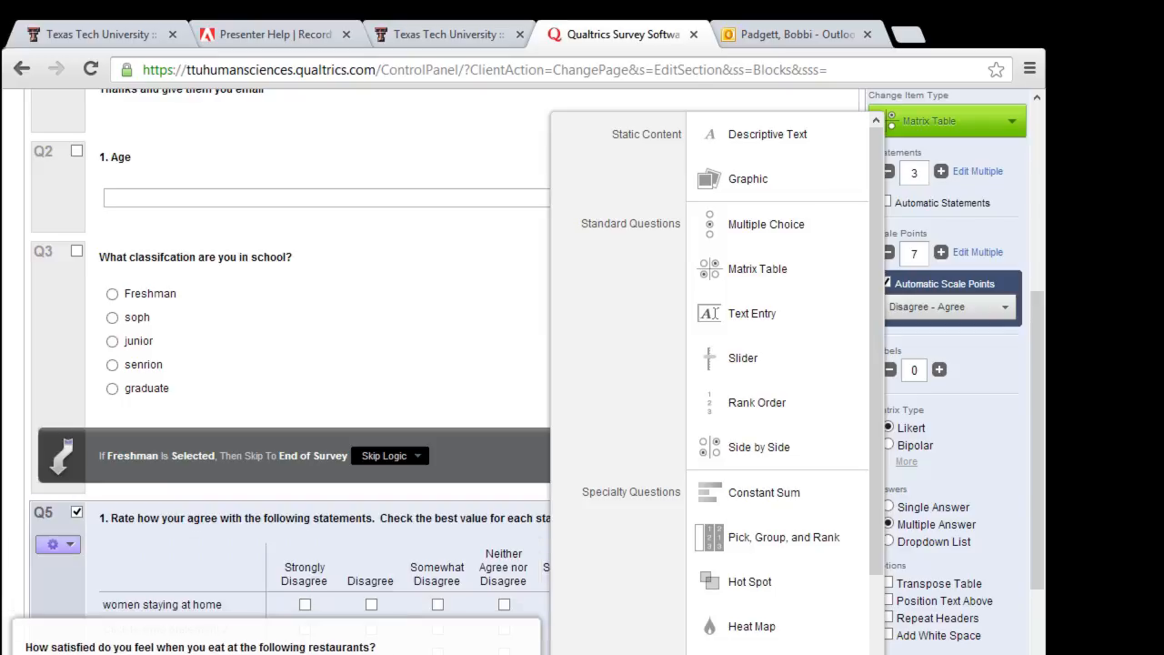
Step: Close the question-type list leaving Q5 a Likert matrix, then select Q3
scroll(778, 382, down, 1)
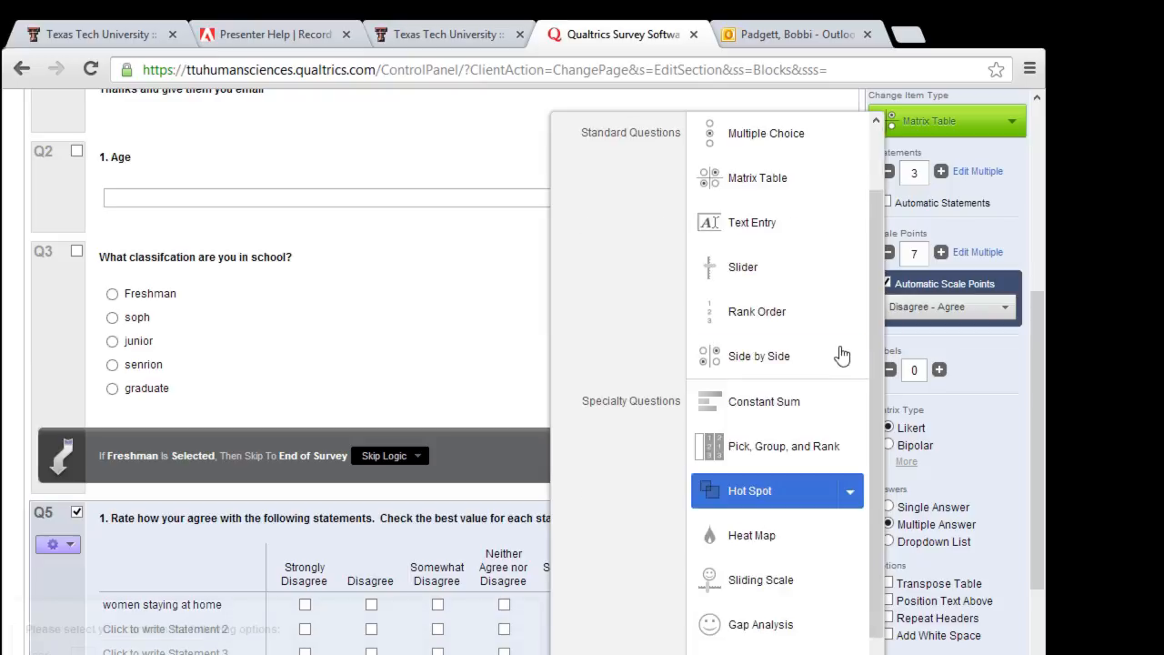
click(1017, 402)
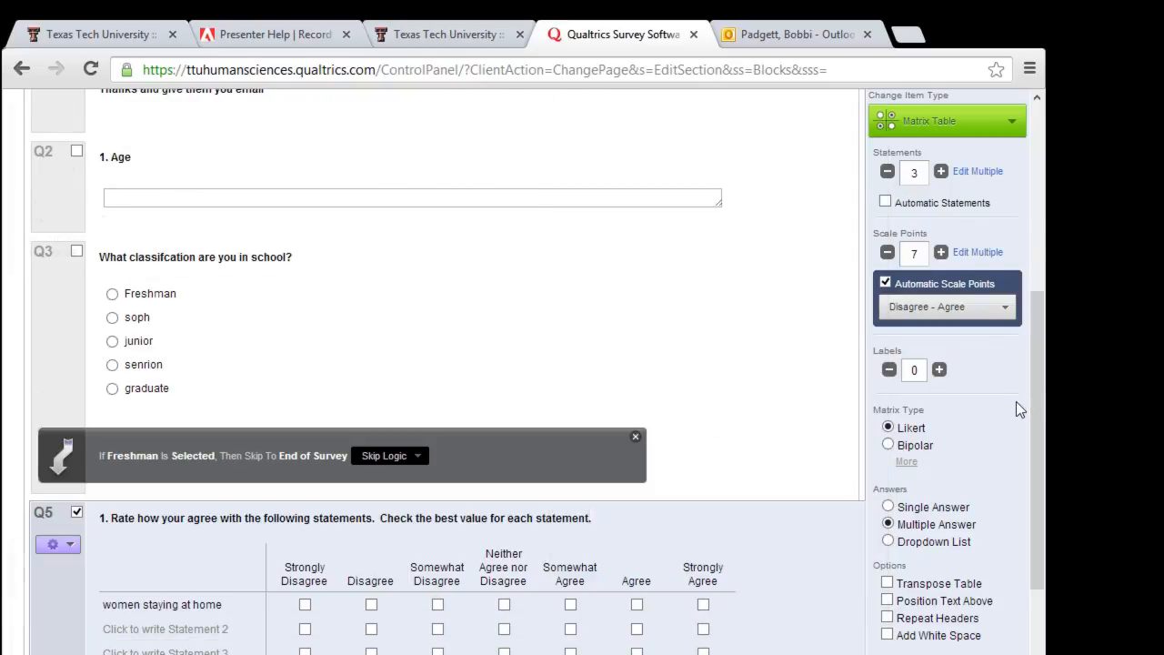
scroll(1017, 402, up, 2)
scroll(1017, 402, down, 2)
scroll(1019, 409, down, 1)
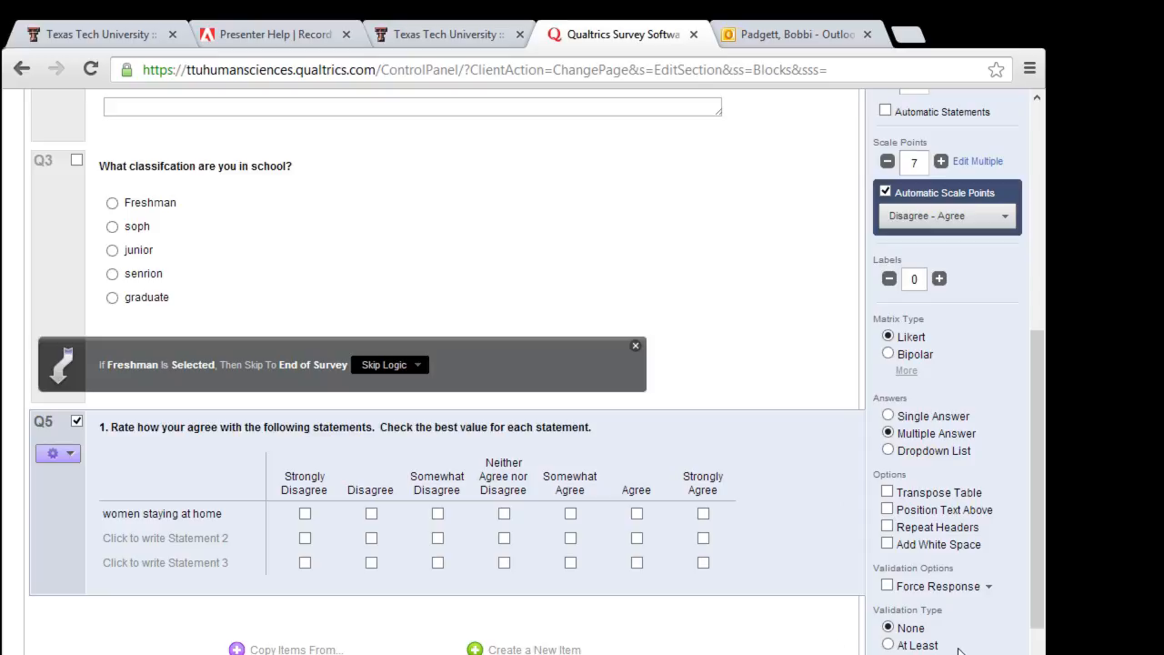
scroll(980, 625, down, 1)
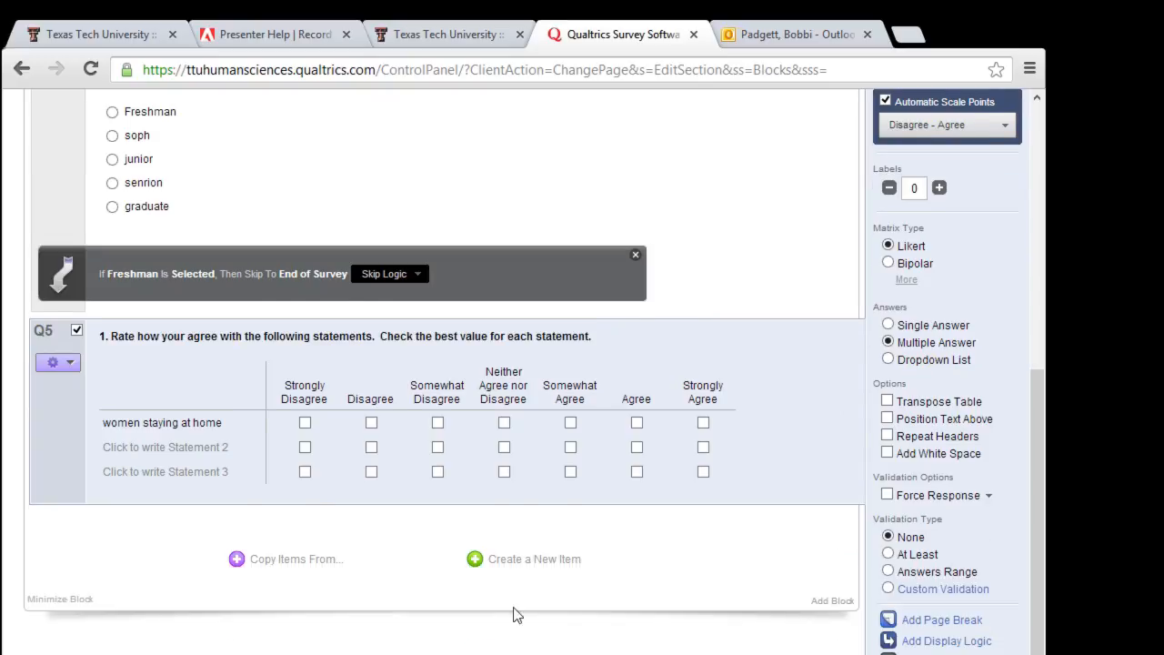
scroll(483, 358, up, 5)
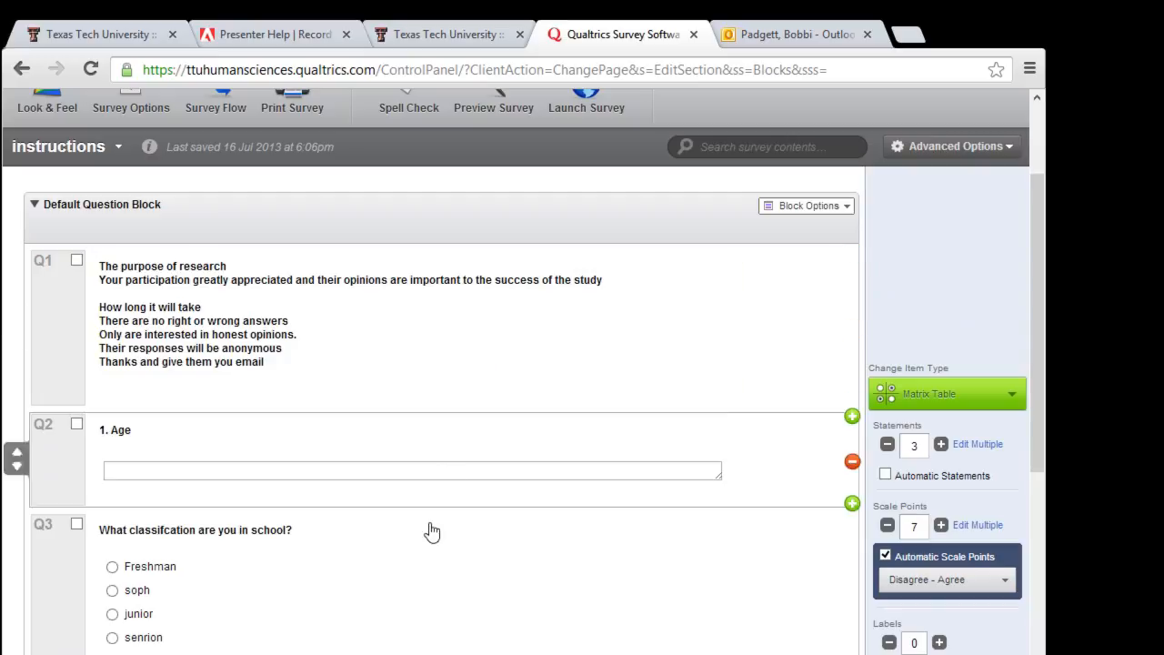
scroll(428, 642, down, 3)
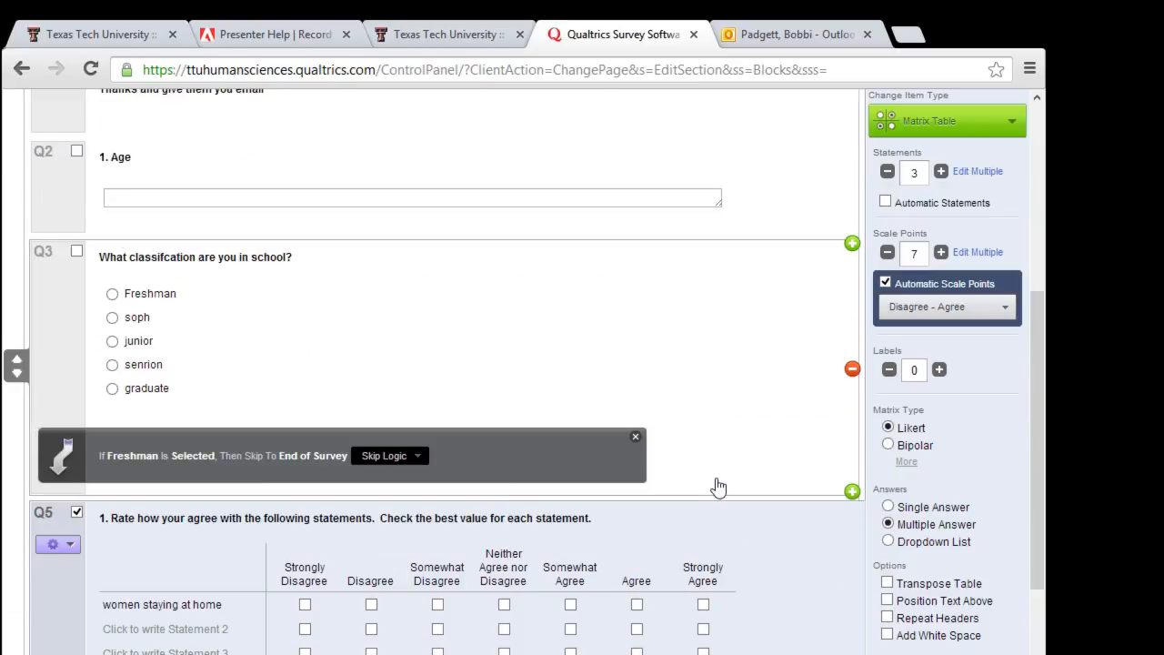
click(801, 444)
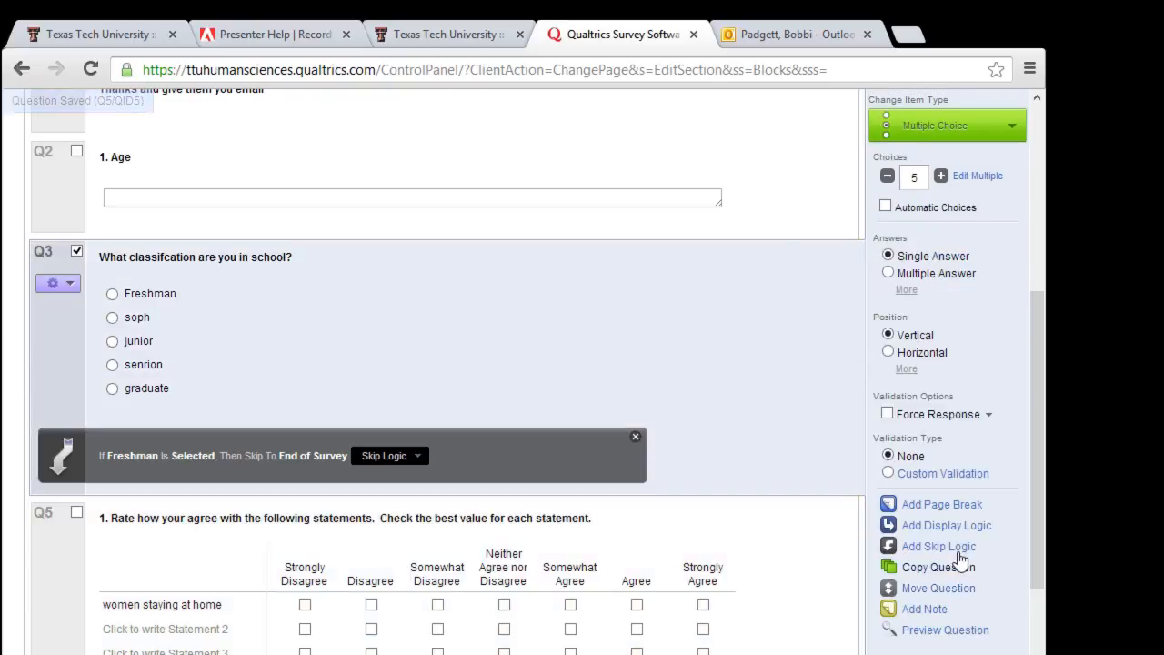
Step: Insert a page break after Q3 to separate it from the Q5 matrix
click(962, 504)
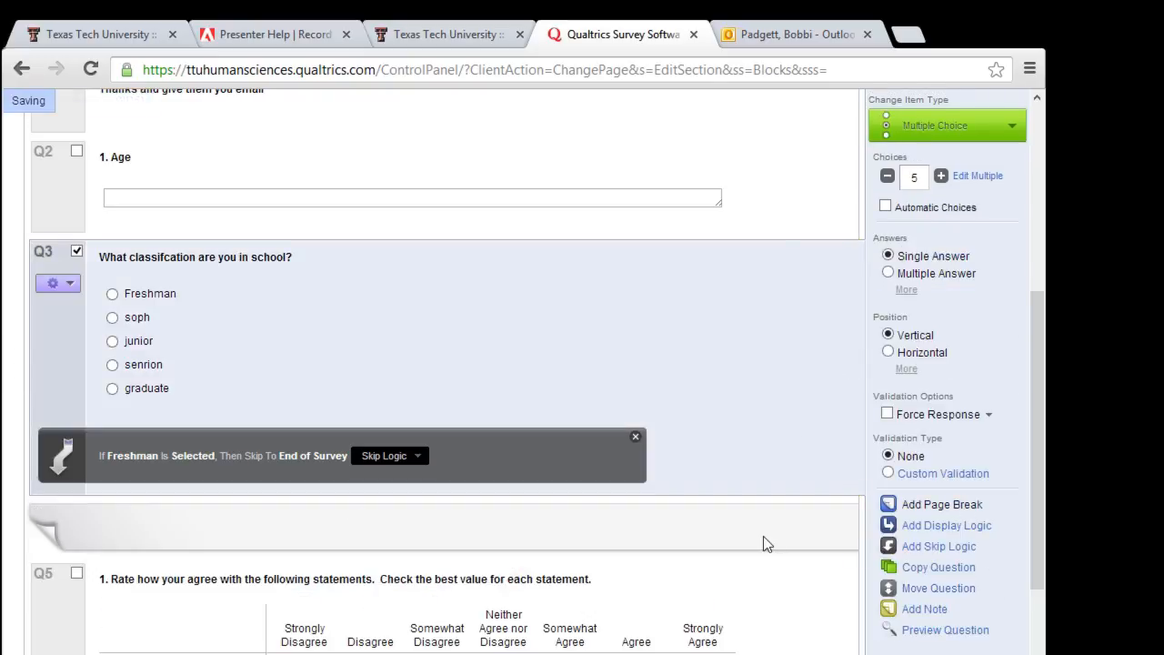
mouse_move(752, 536)
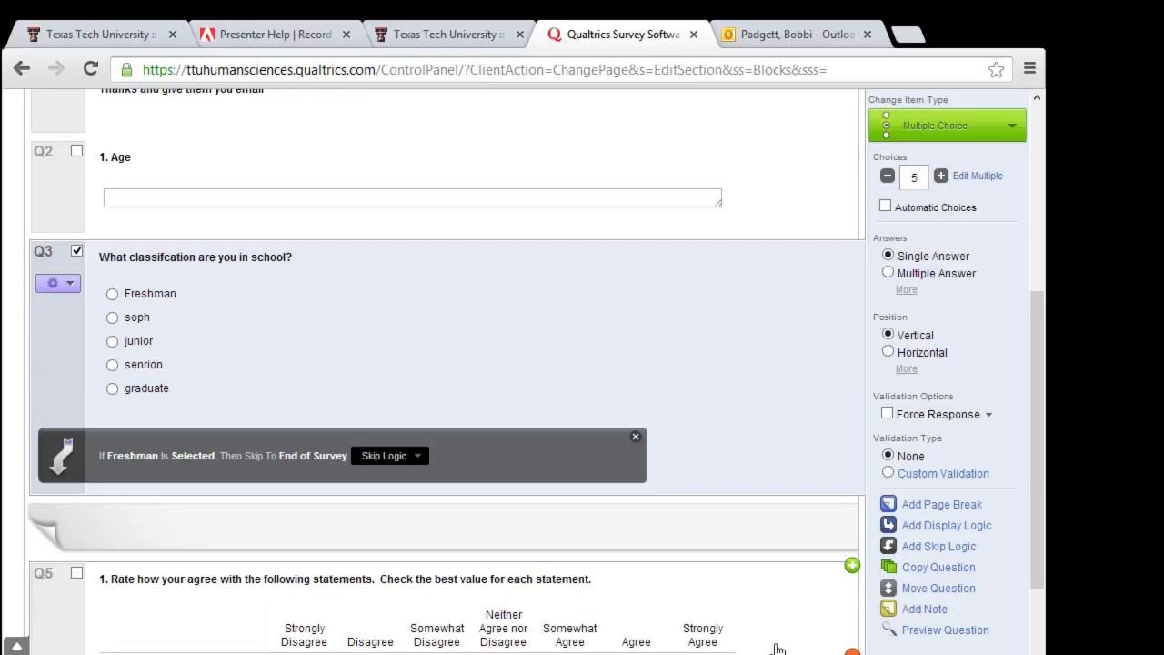
scroll(777, 648, up, 4)
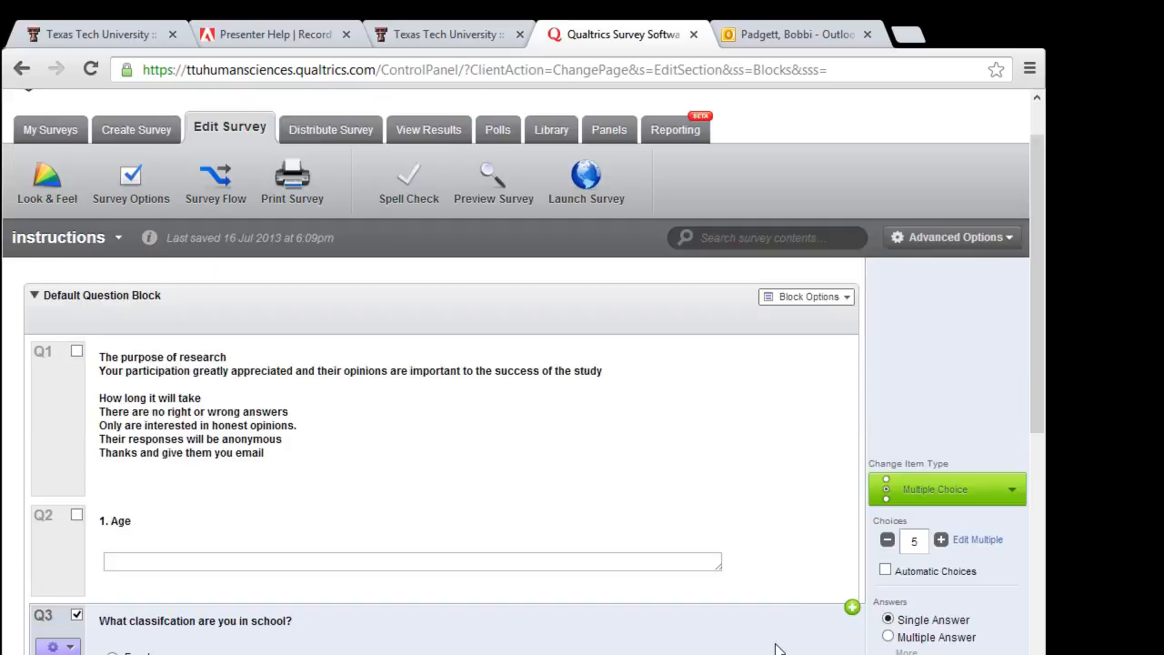
scroll(778, 649, down, 4)
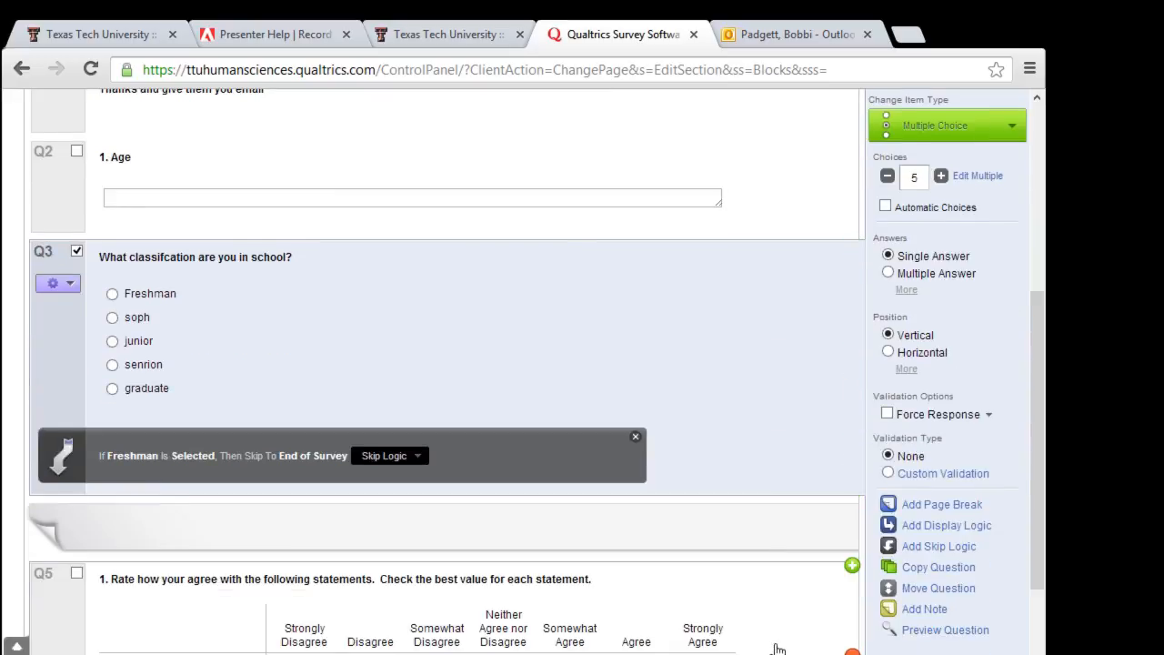
scroll(778, 648, down, 1)
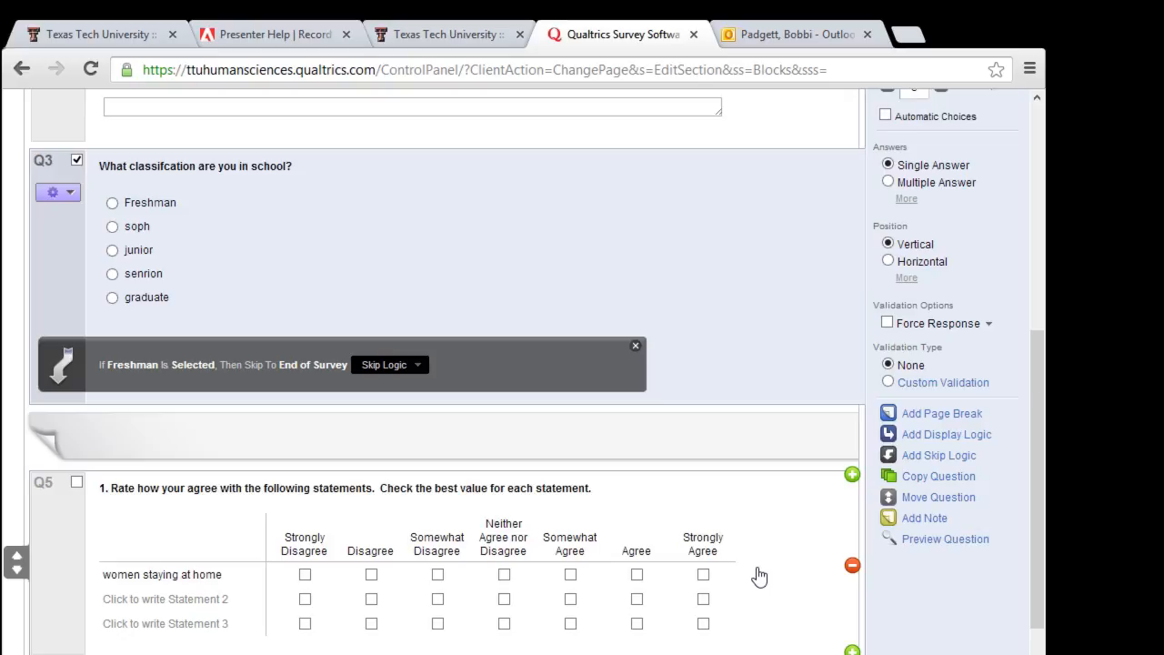
scroll(759, 577, up, 1)
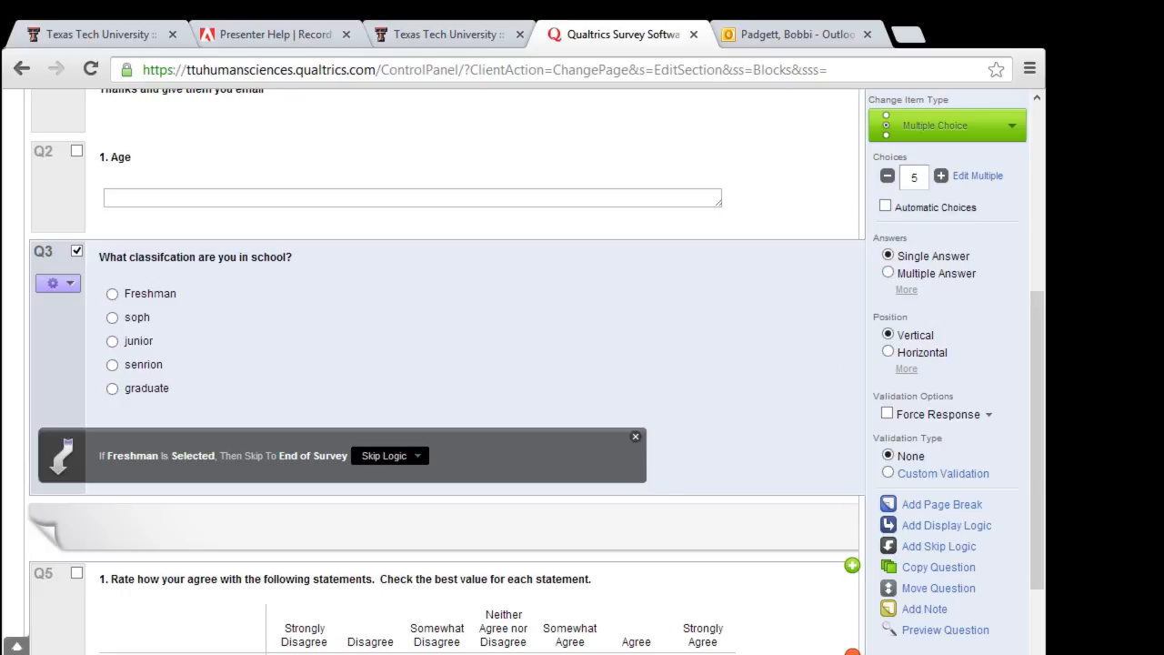
Step: Copy the Q5 agreement matrix to create a duplicate Q6
click(634, 614)
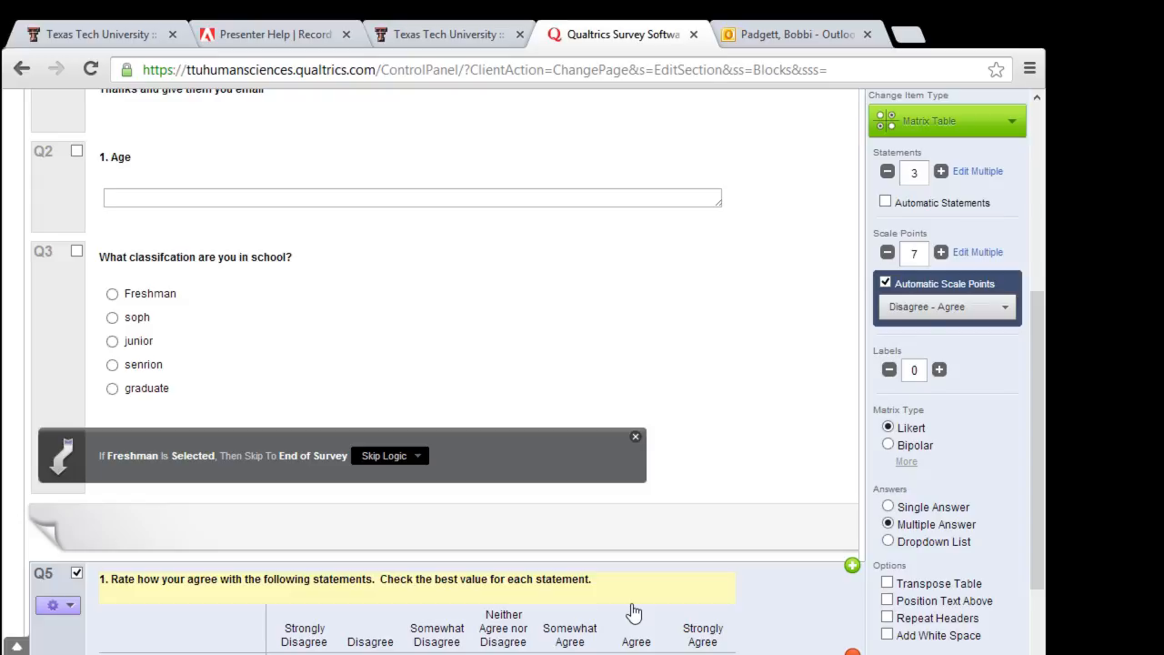
scroll(634, 614, down, 2)
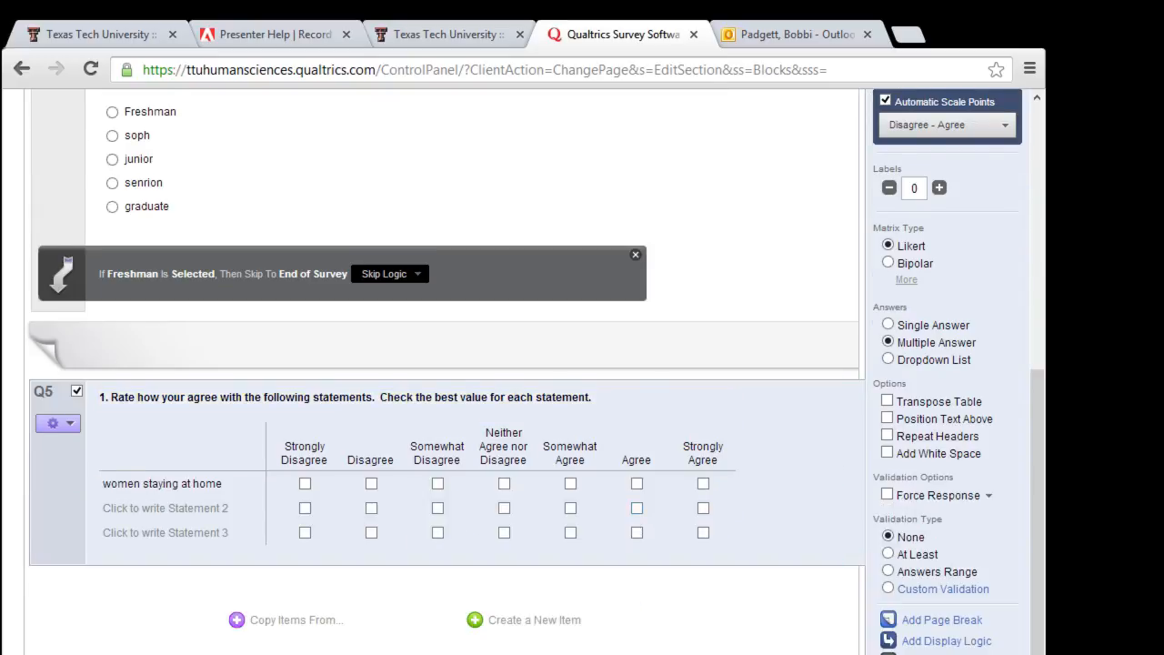
click(942, 654)
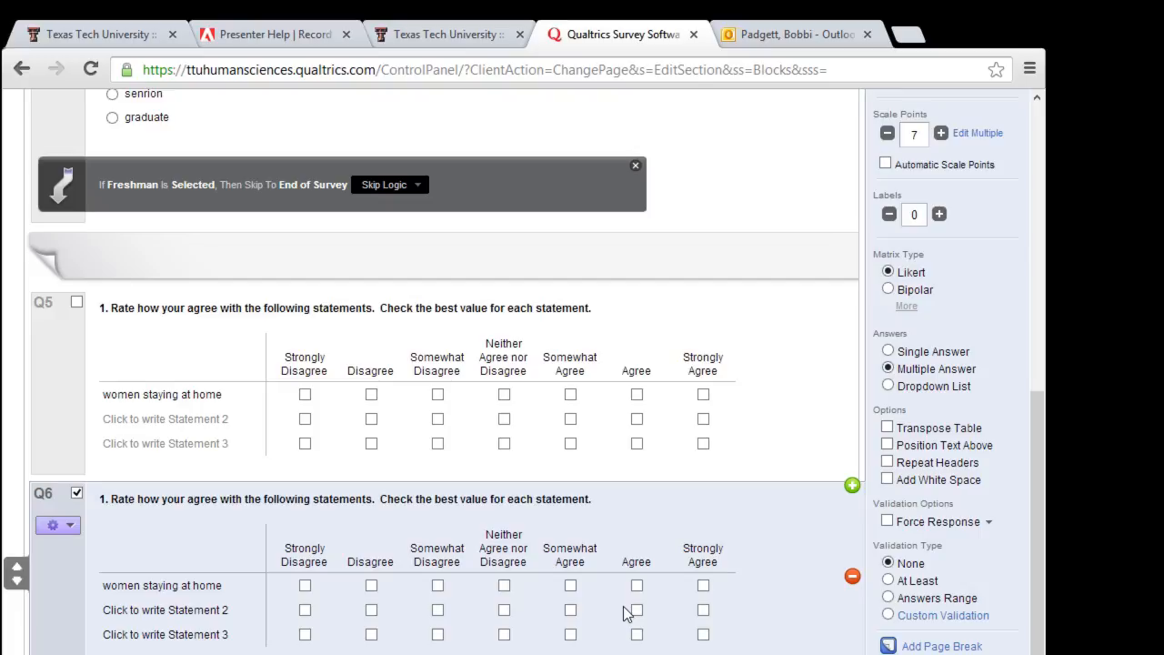
scroll(626, 614, up, 10)
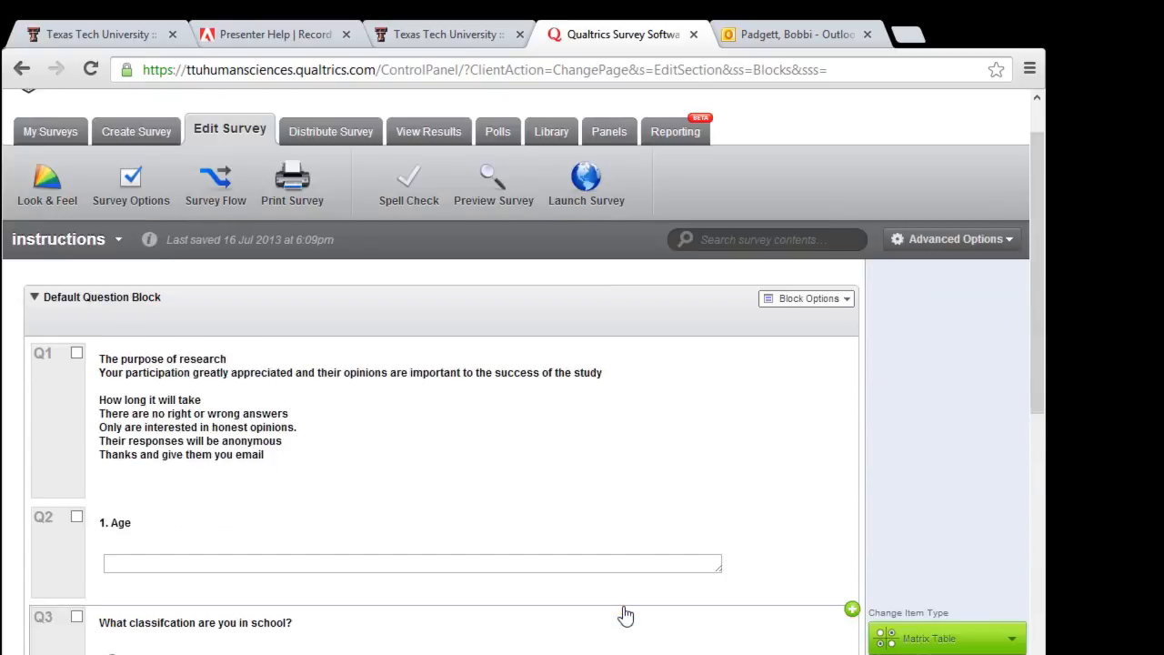
scroll(625, 614, down, 10)
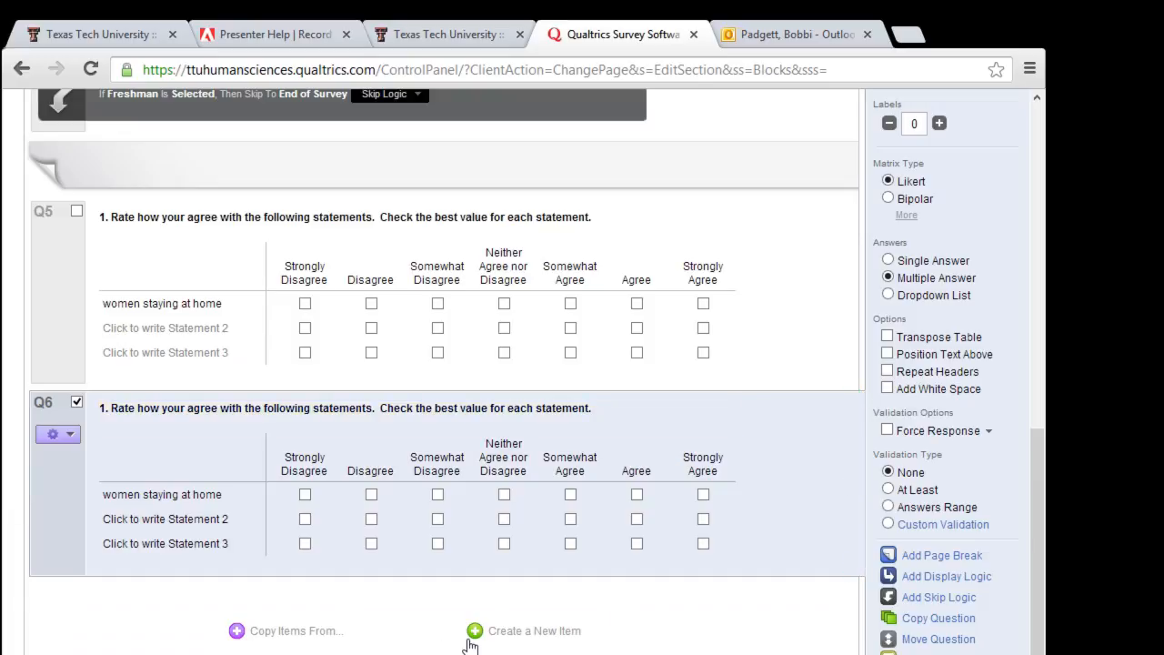
Step: Add a new Q7 after Q6 as a Descriptive Text item
click(526, 640)
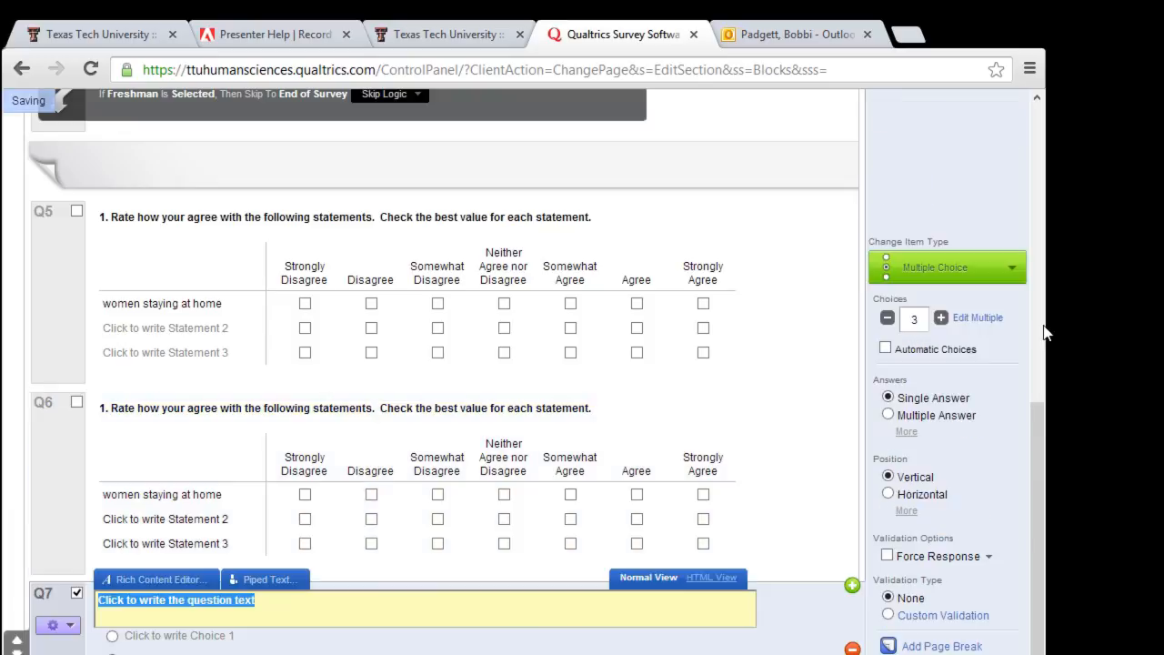
scroll(1043, 333, up, 5)
scroll(1043, 333, down, 4)
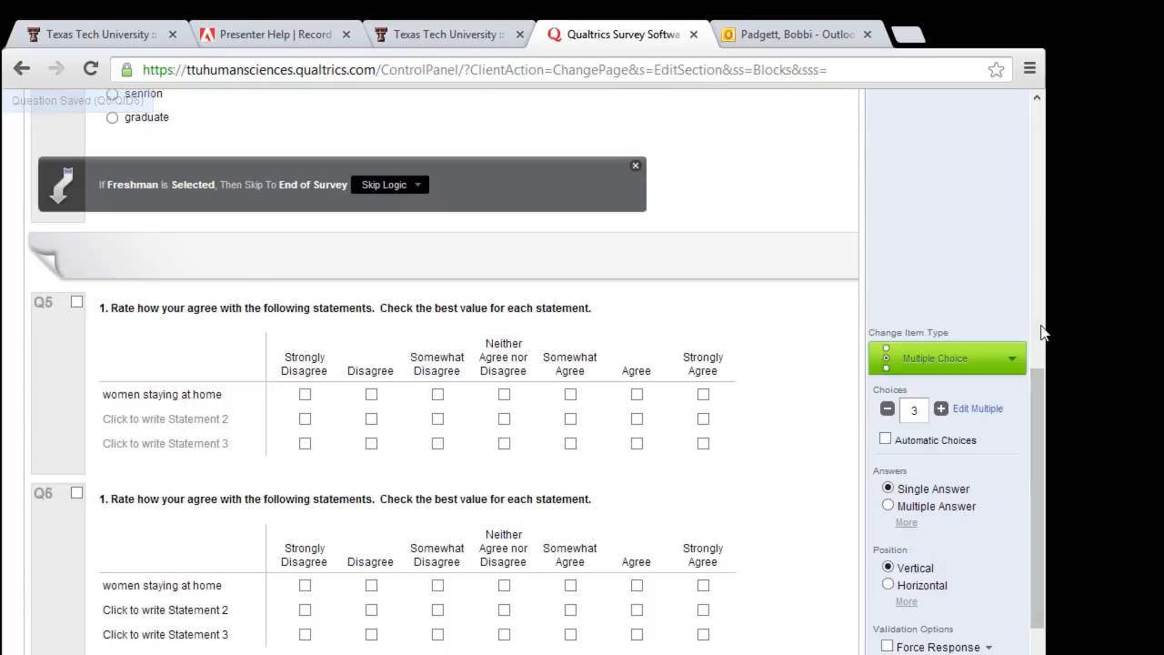
click(1013, 360)
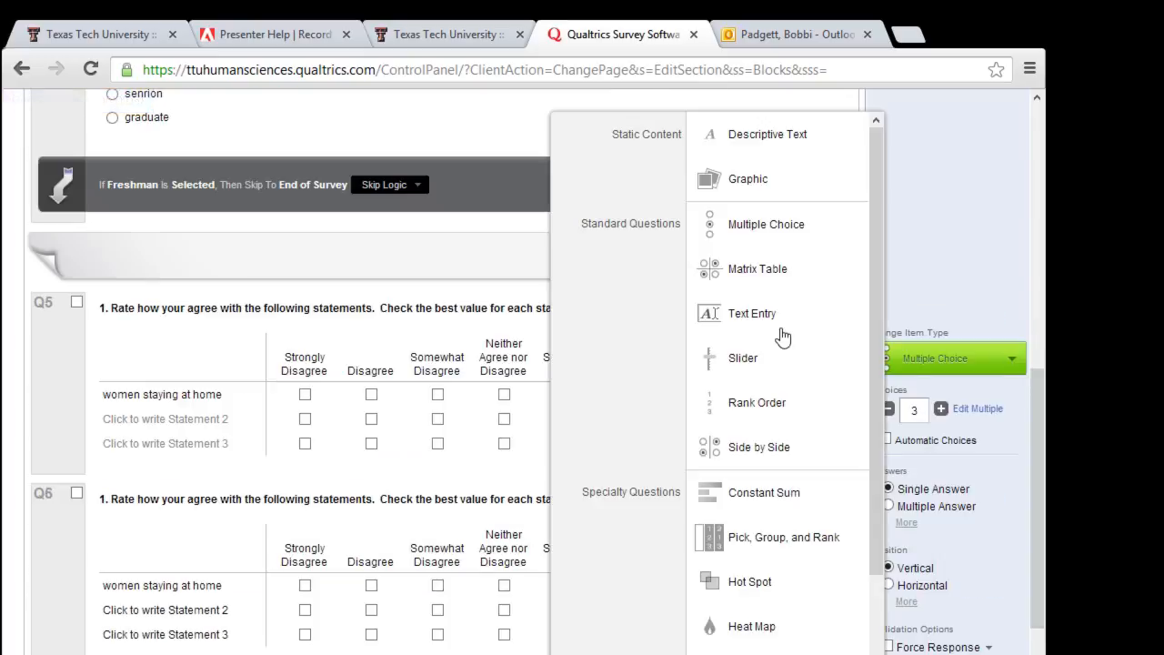
click(749, 146)
Step: Type 'Thank for completing the survey and if you have and email' as Q7's text
scroll(415, 584, down, 4)
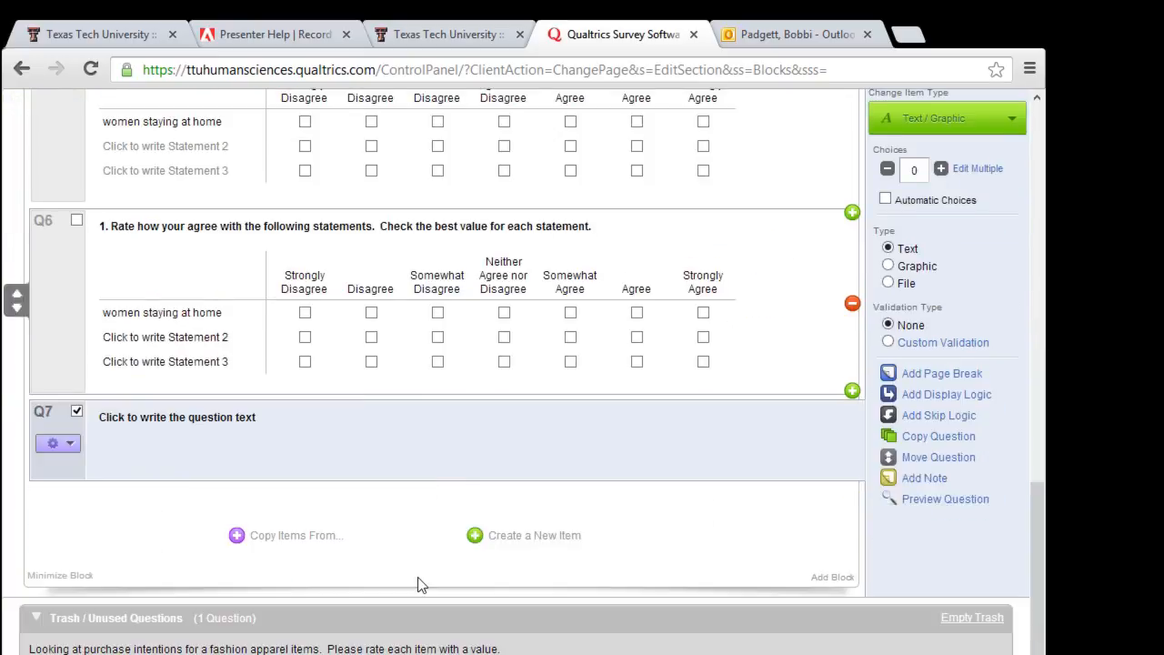
click(109, 424)
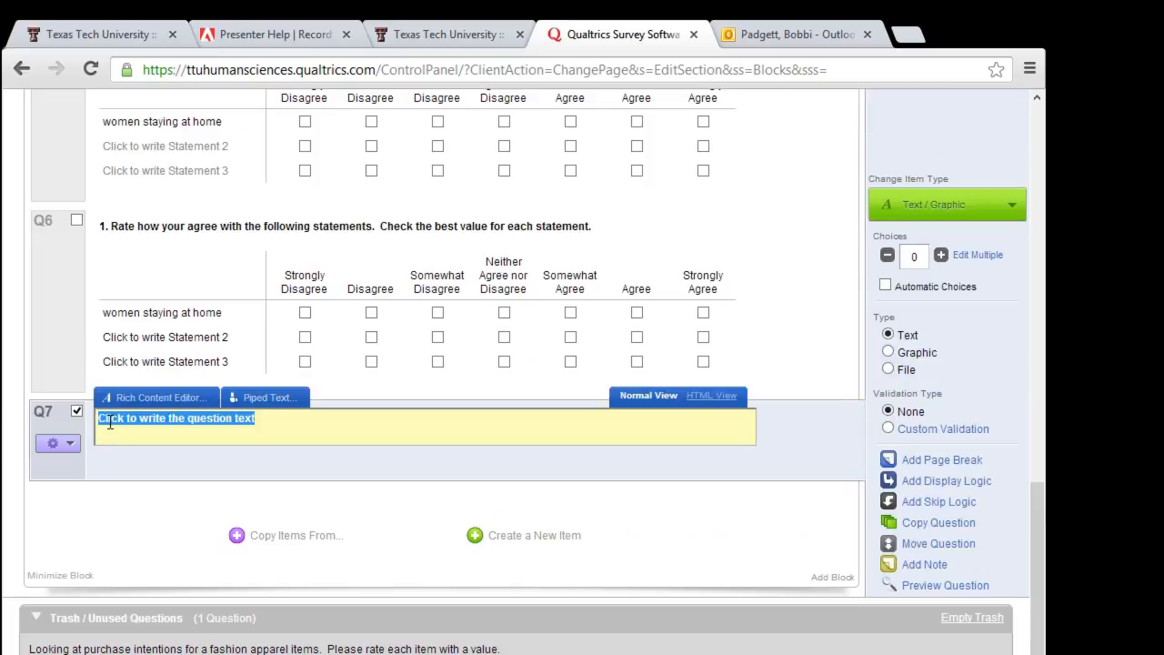
text(Thank for)
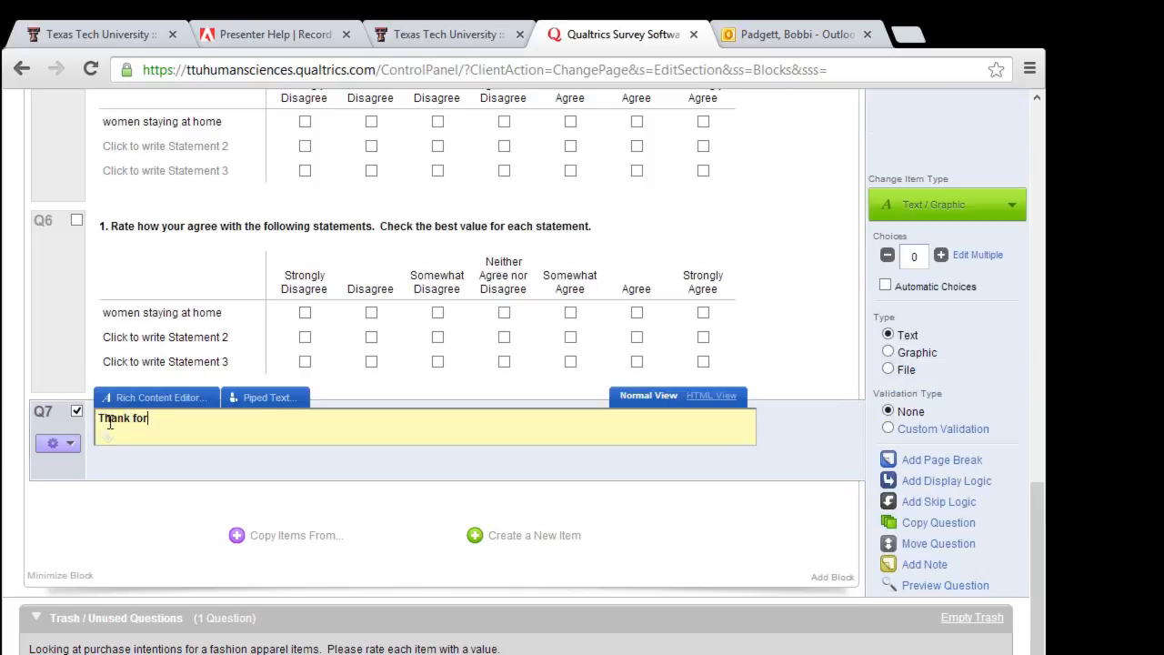
text( completing the survey a)
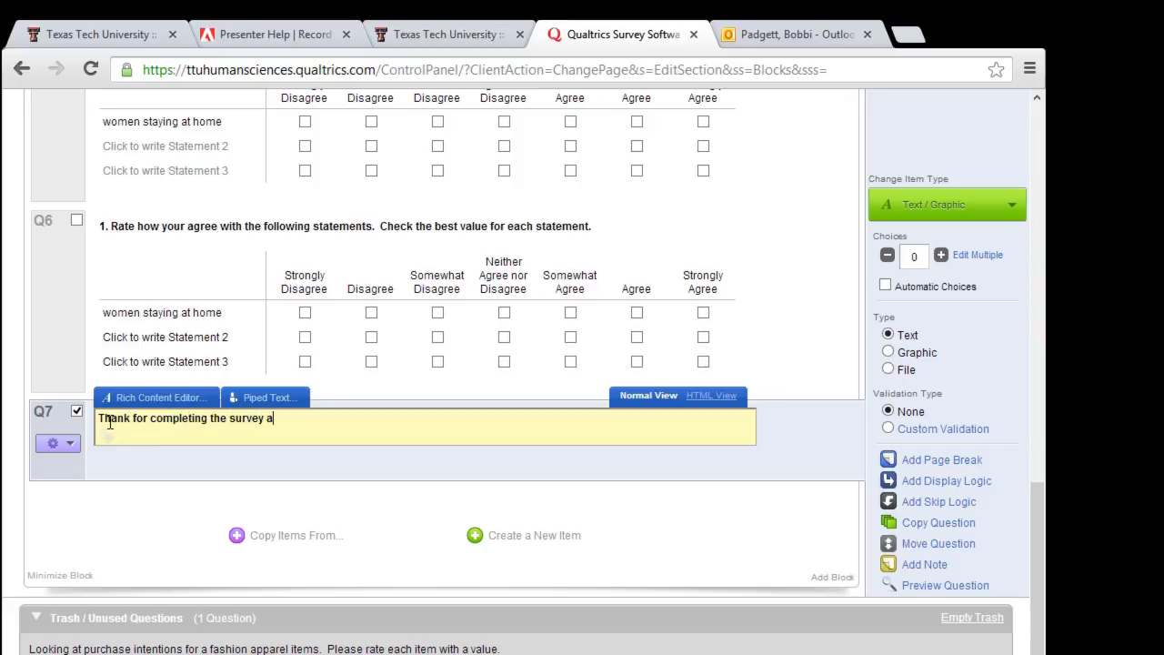
text(nd if you have a)
text(ndy)
key(BackSpace)
key(BackSpace)
text(email)
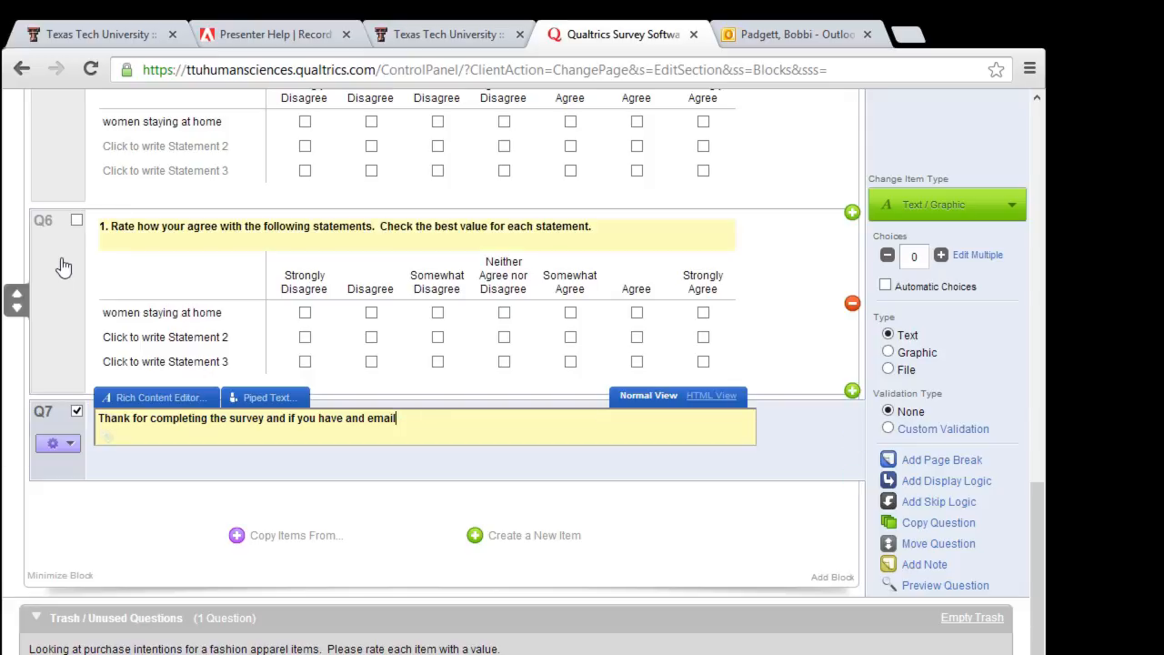
Step: Move Q6 up so it sits between Q5 and the thank-you Q7, and check the order
click(18, 302)
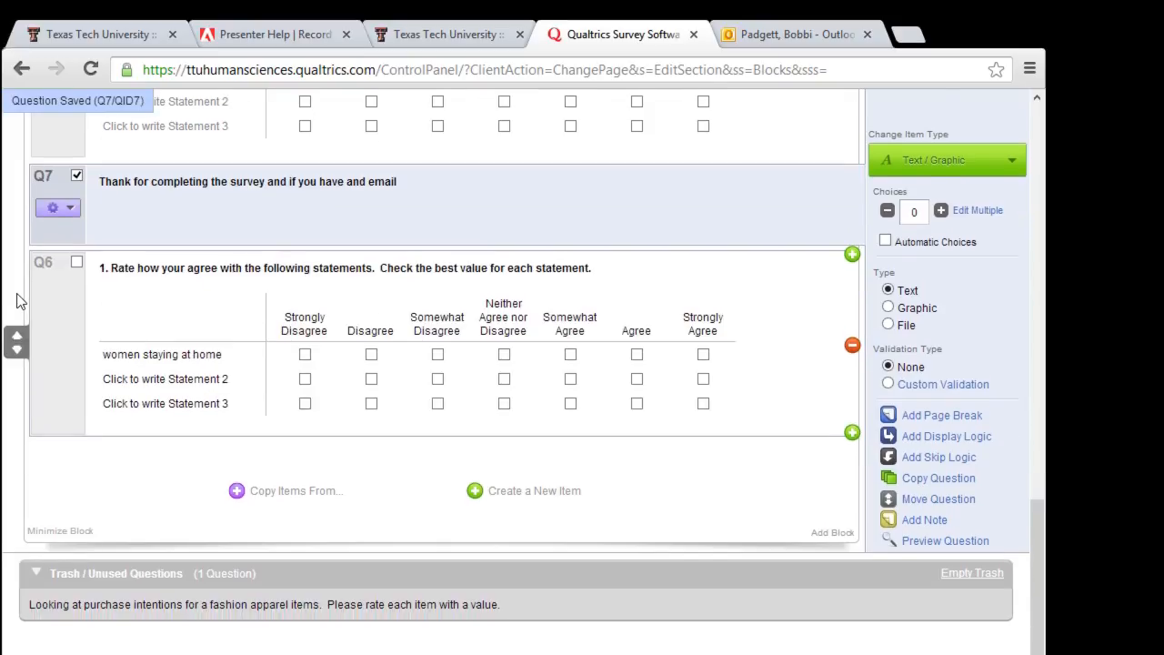
scroll(63, 242, up, 1)
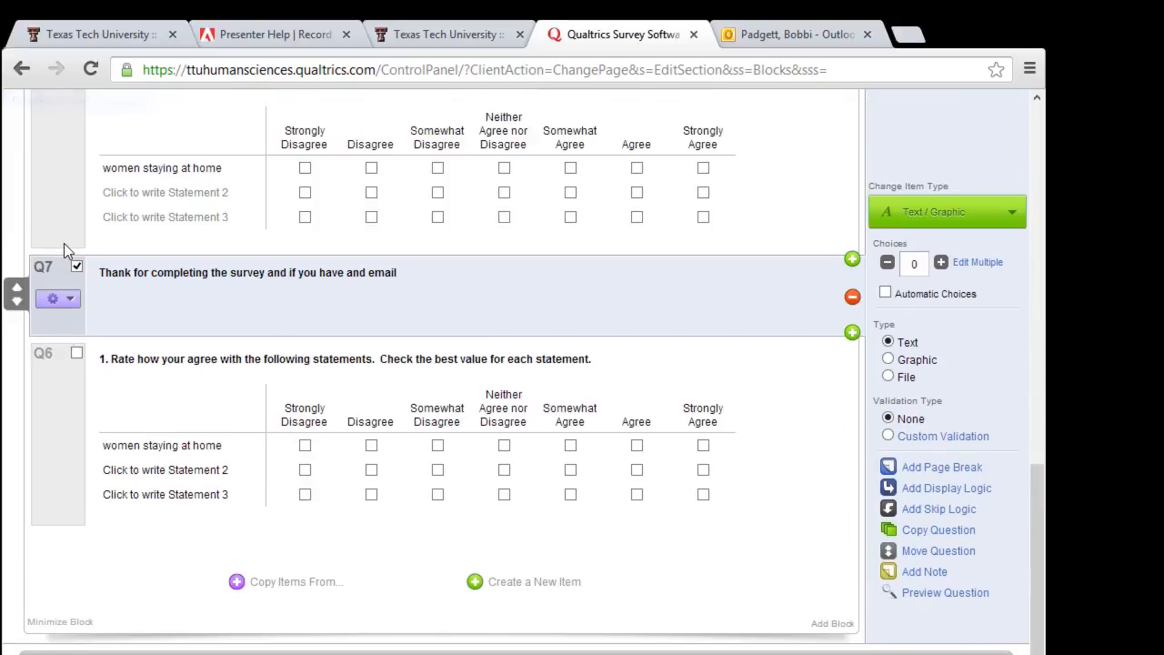
click(77, 402)
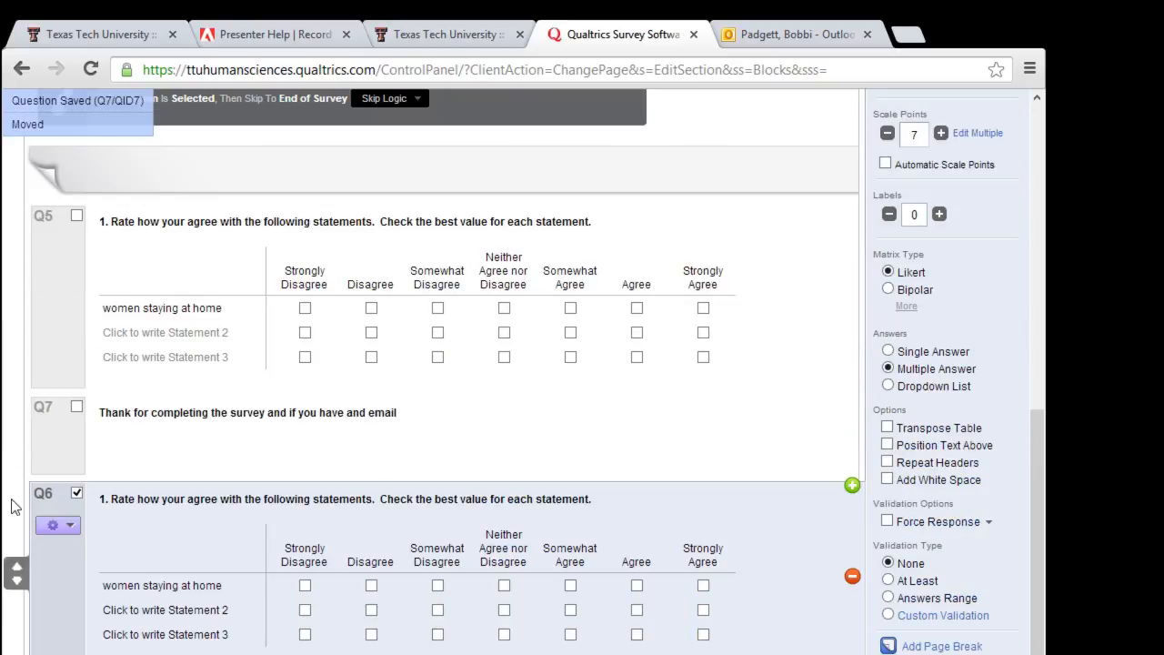
click(16, 569)
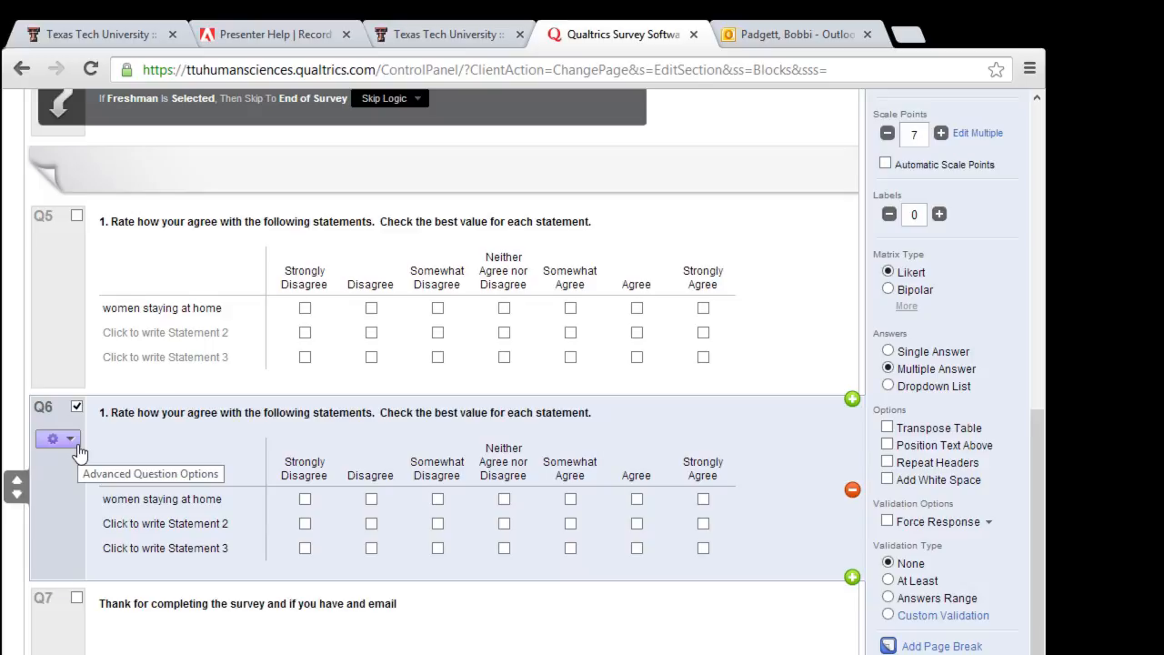
scroll(79, 453, up, 15)
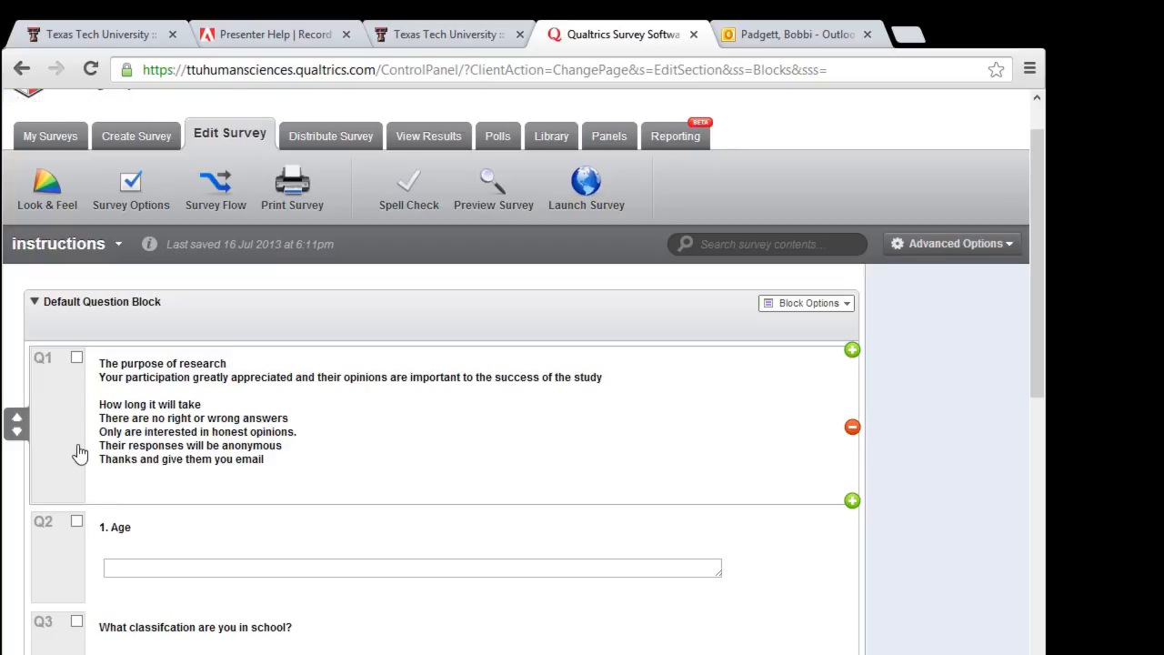
scroll(79, 452, down, 4)
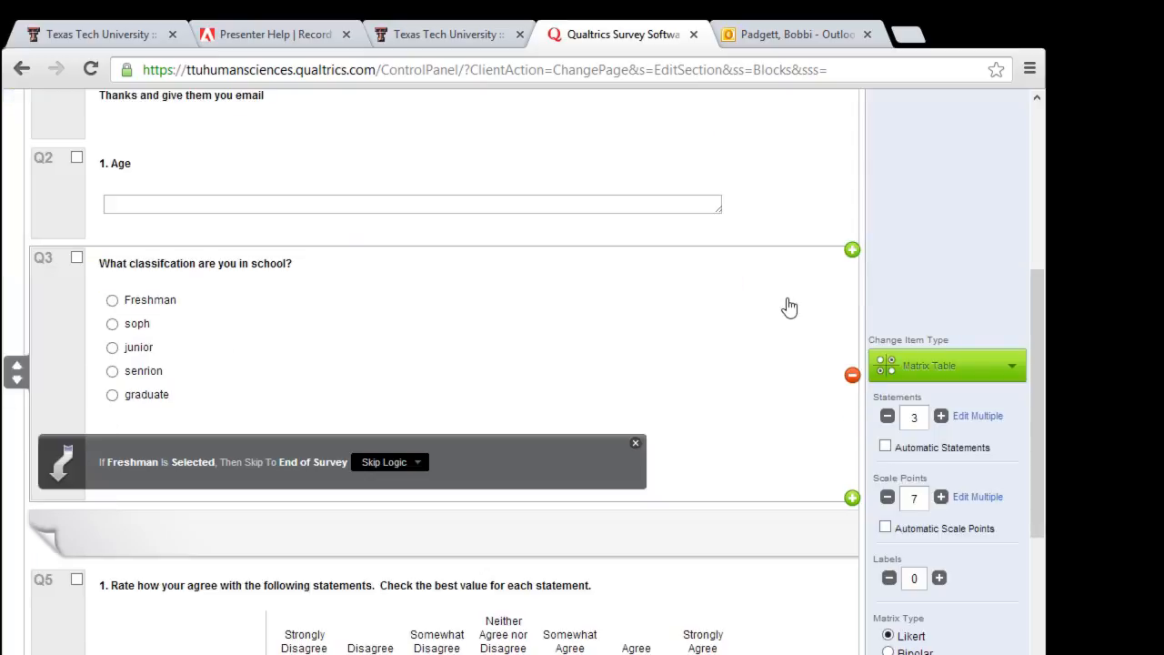
scroll(789, 306, down, 2)
scroll(788, 307, down, 2)
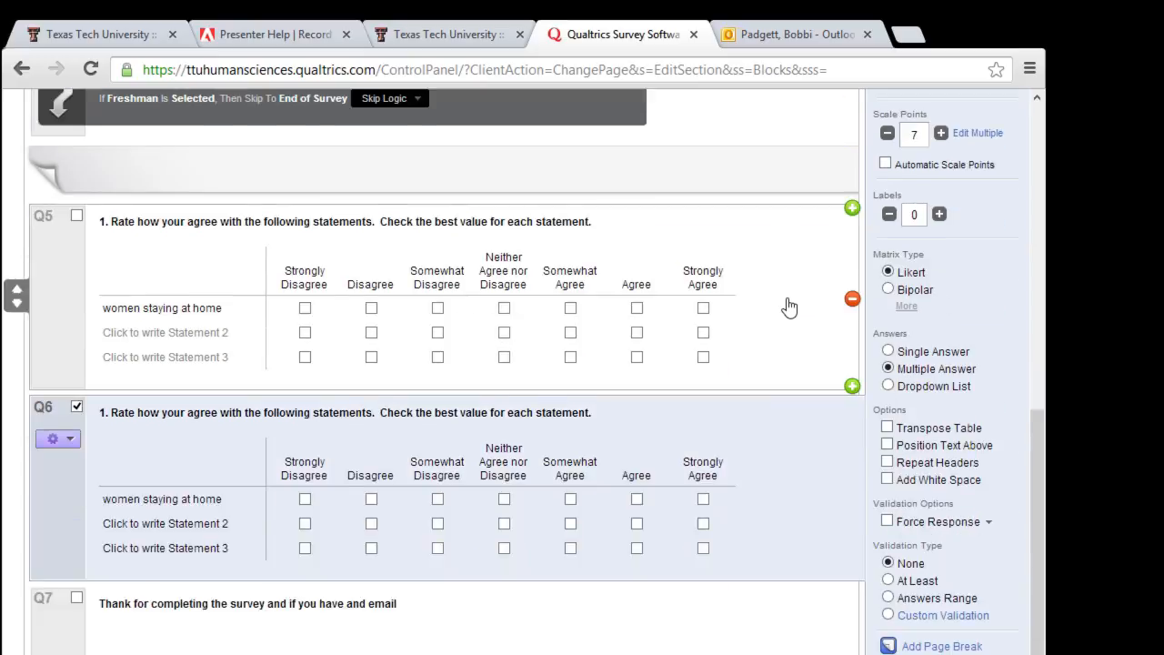
scroll(788, 306, down, 1)
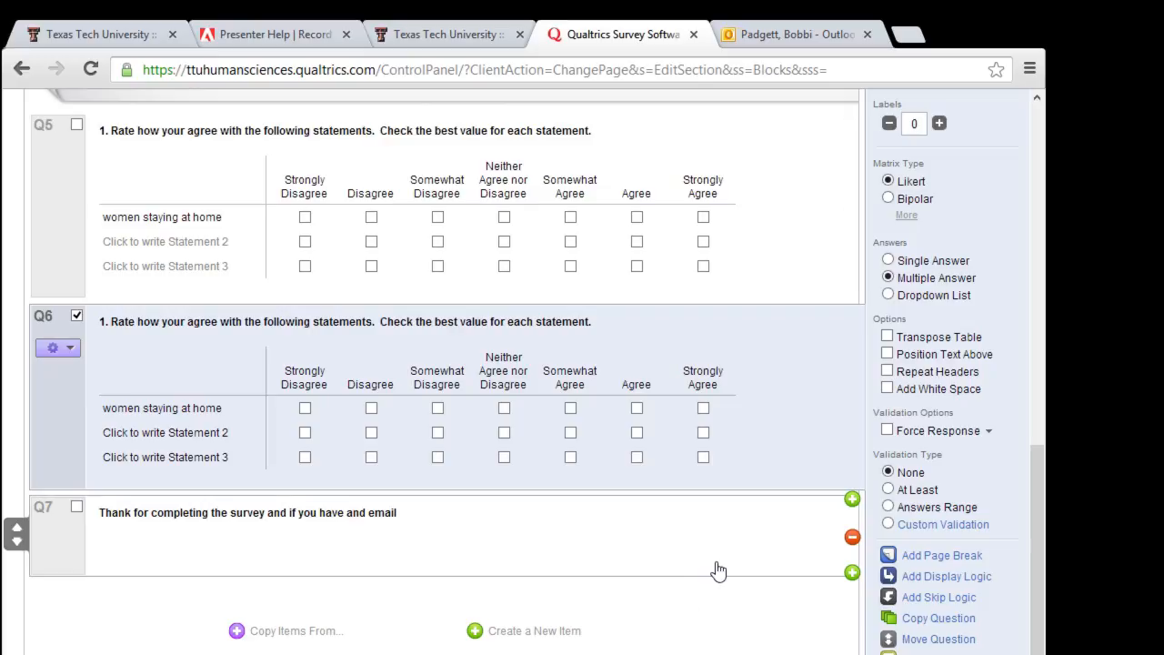
scroll(421, 515, up, 1)
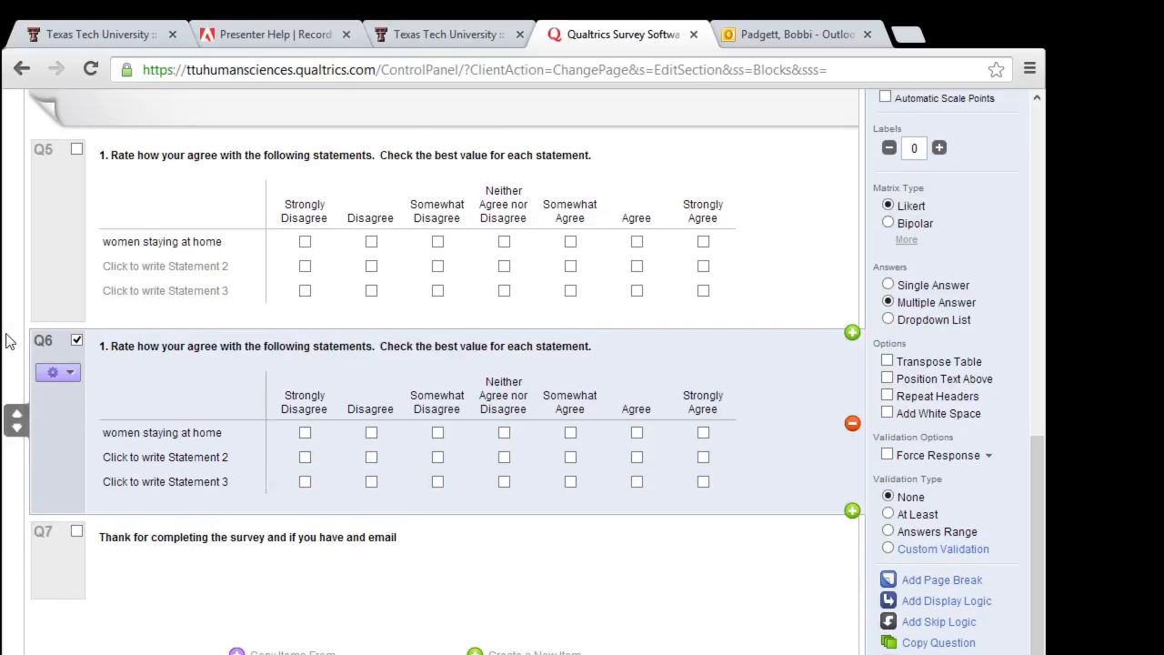
scroll(845, 512, up, 1)
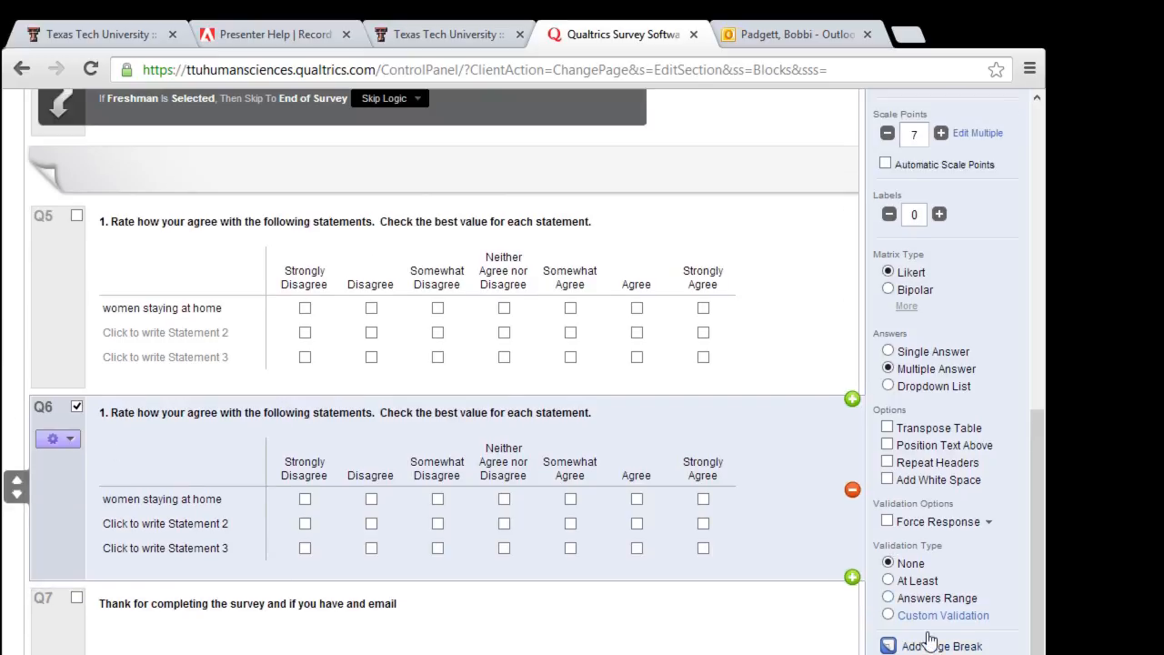
Step: Add a Graphic with Text question Q8 after Q6 and open its Insert Graphic library
click(851, 578)
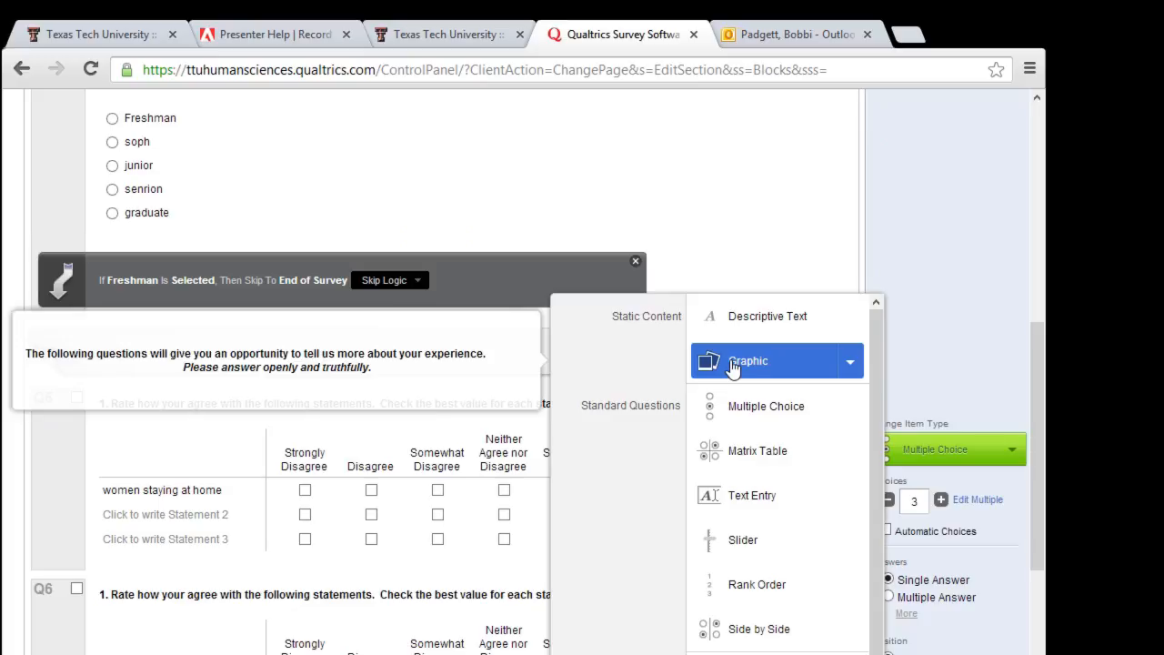
click(850, 365)
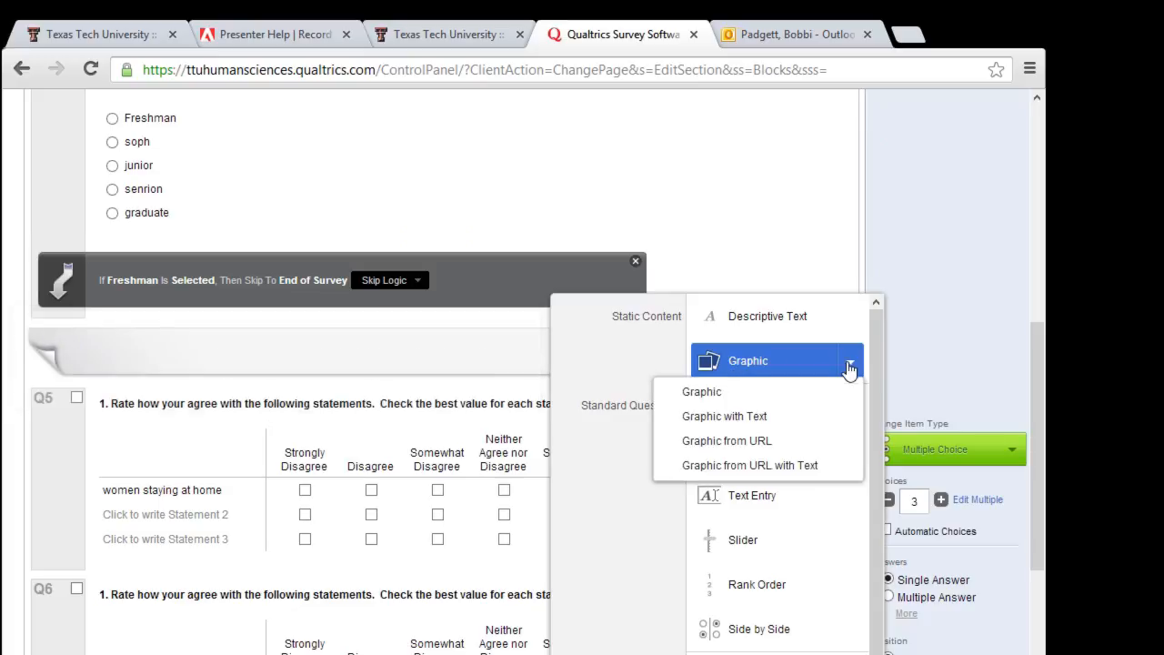
click(818, 416)
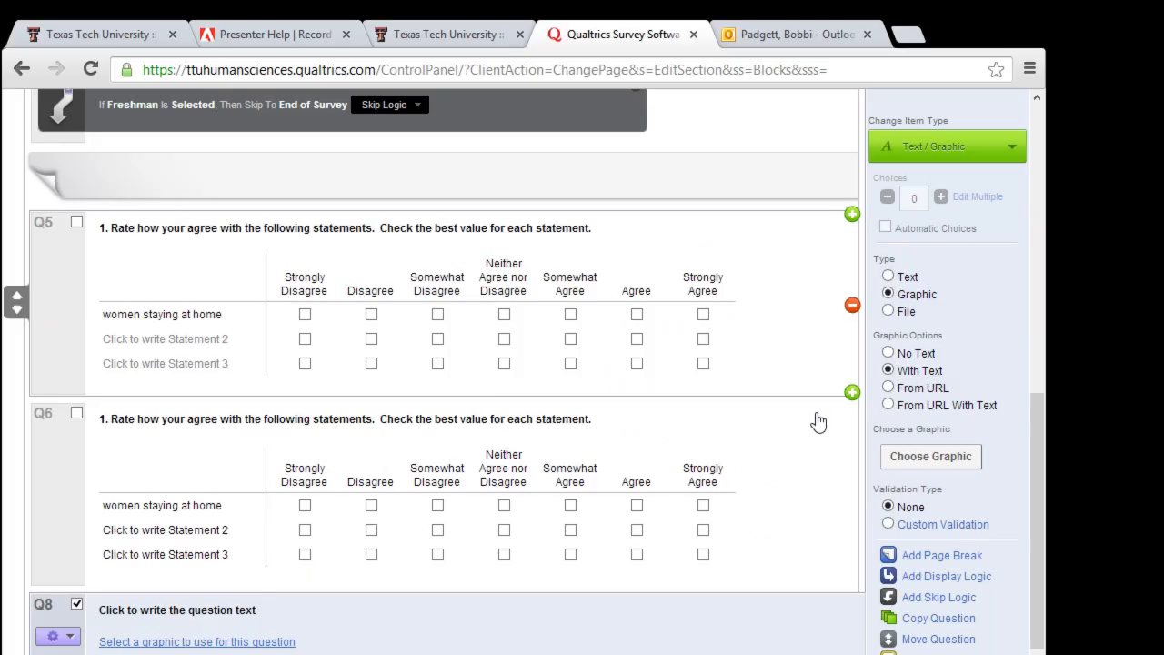
click(219, 643)
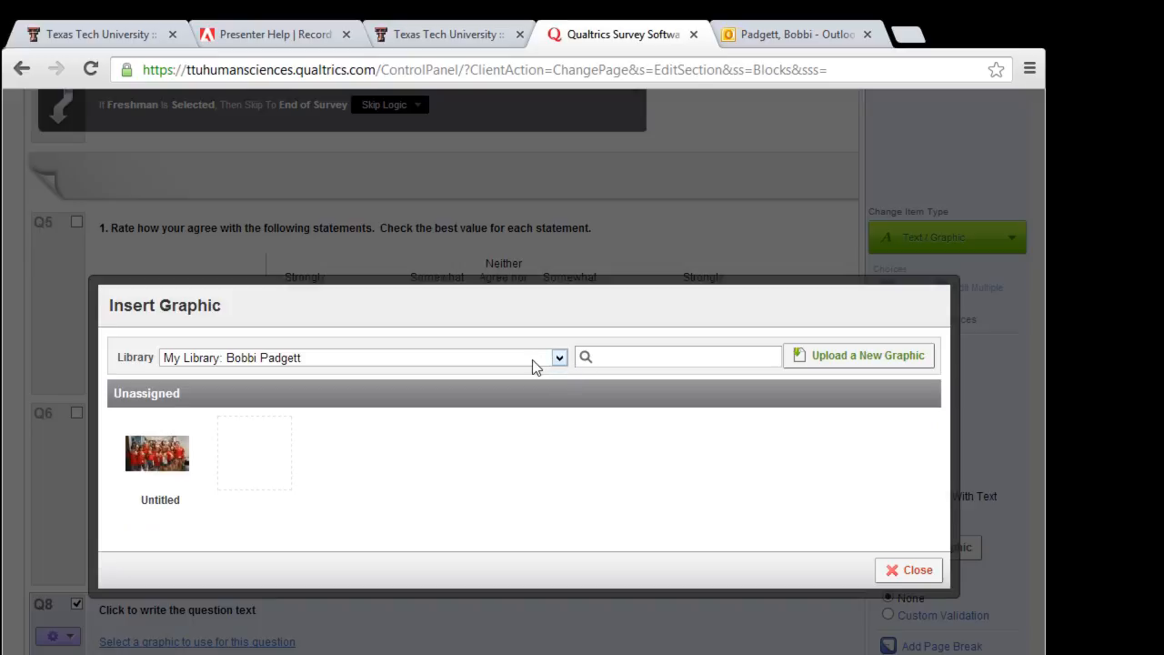
Step: Try adding a picture from a web address, then cancel back to the graphic library
click(562, 357)
click(561, 358)
click(862, 356)
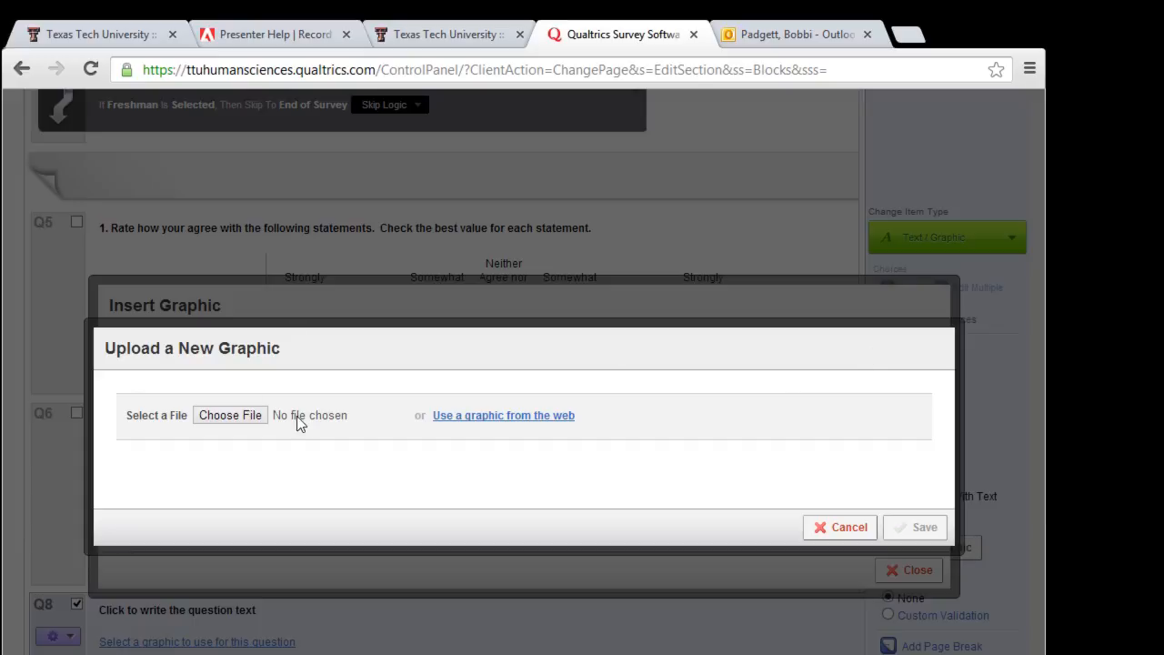
click(453, 418)
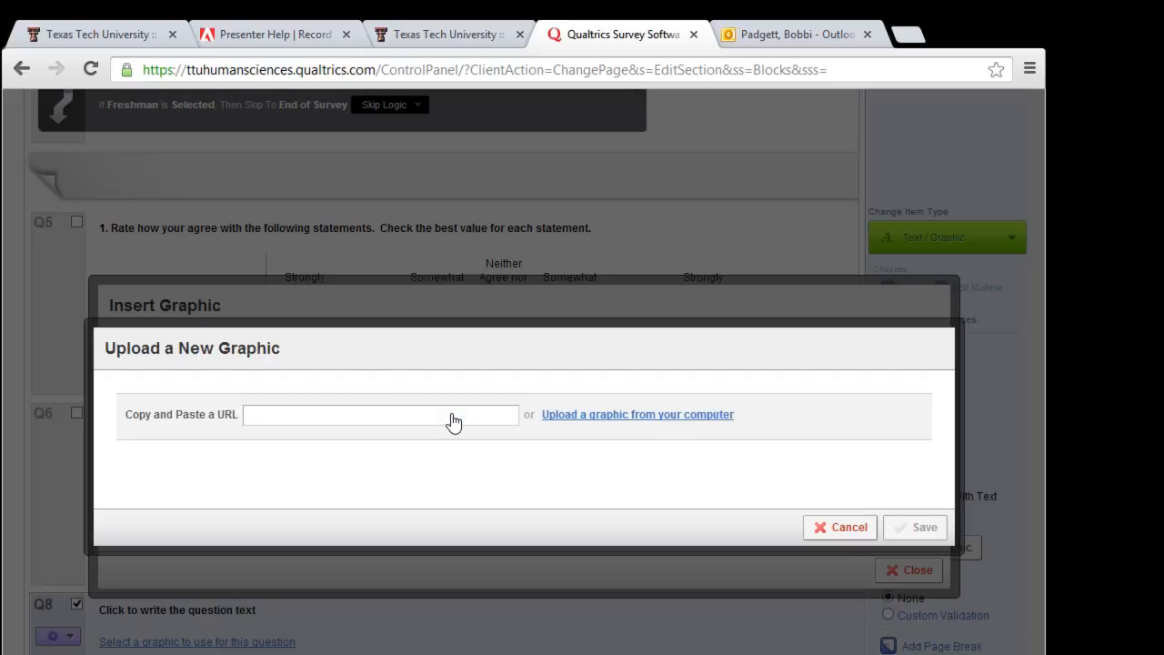
click(429, 419)
right_click(430, 415)
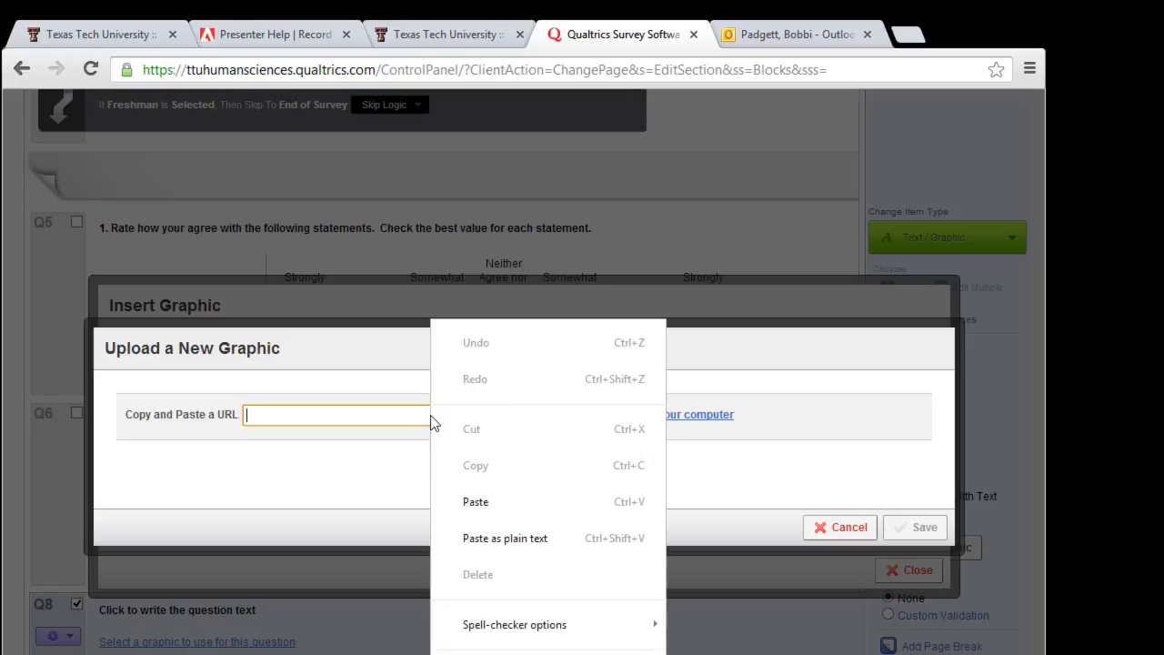
click(380, 445)
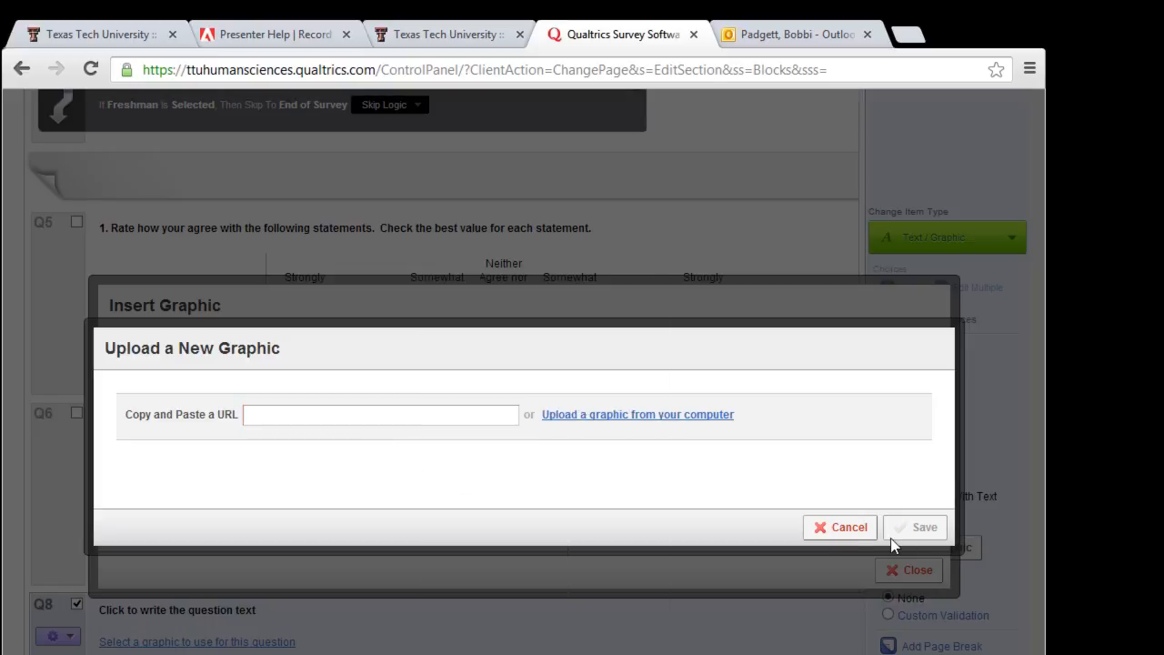
click(844, 533)
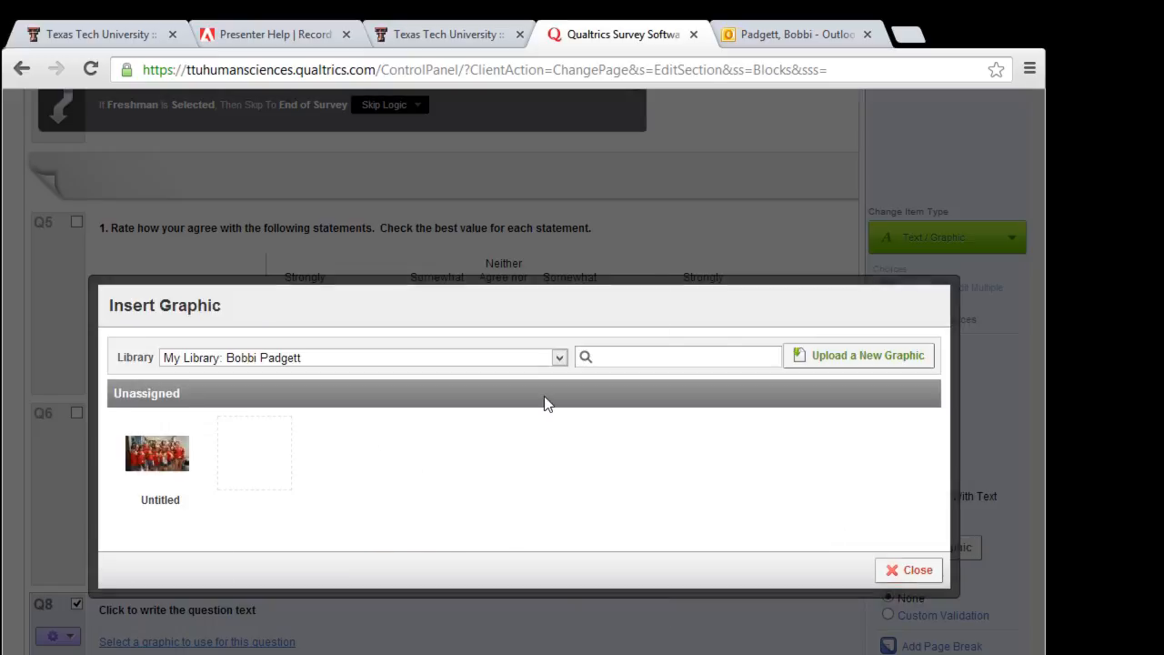
Step: Upload the purple arrangement photo from the computer as Q8's picture
click(559, 358)
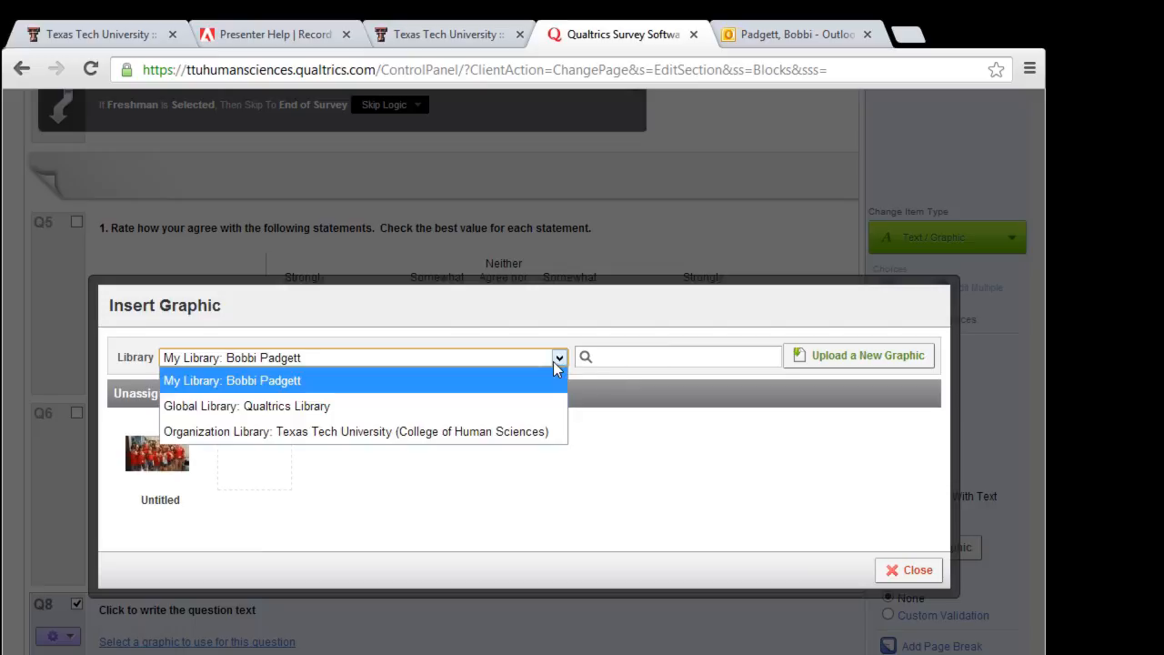
click(626, 357)
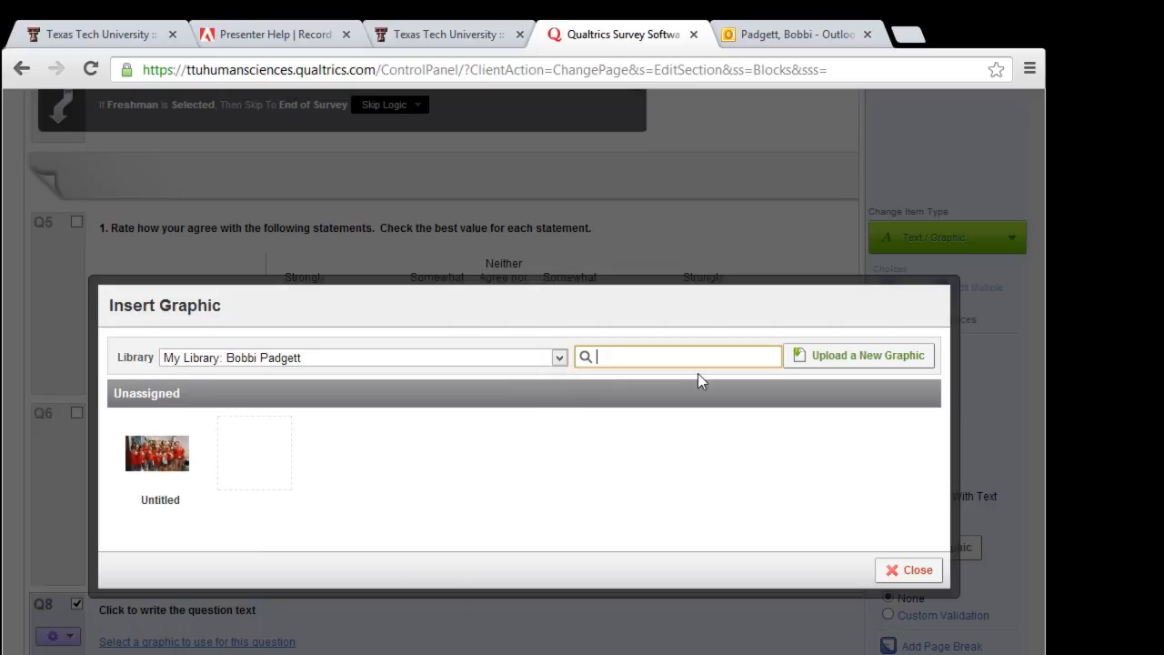
click(903, 356)
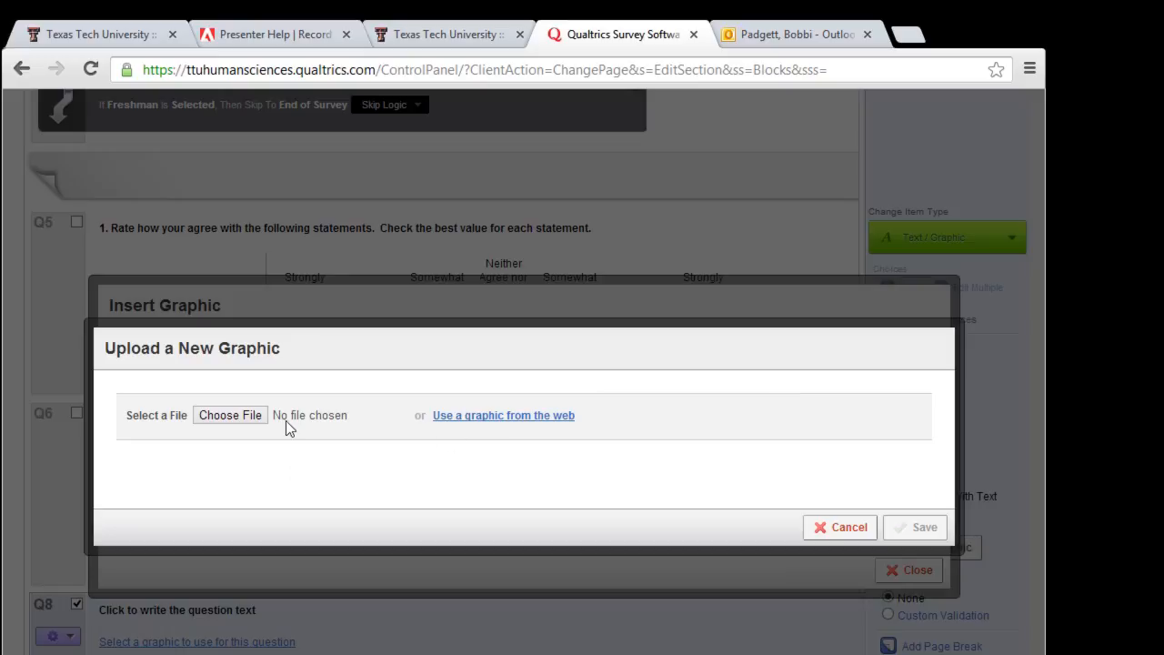
click(230, 414)
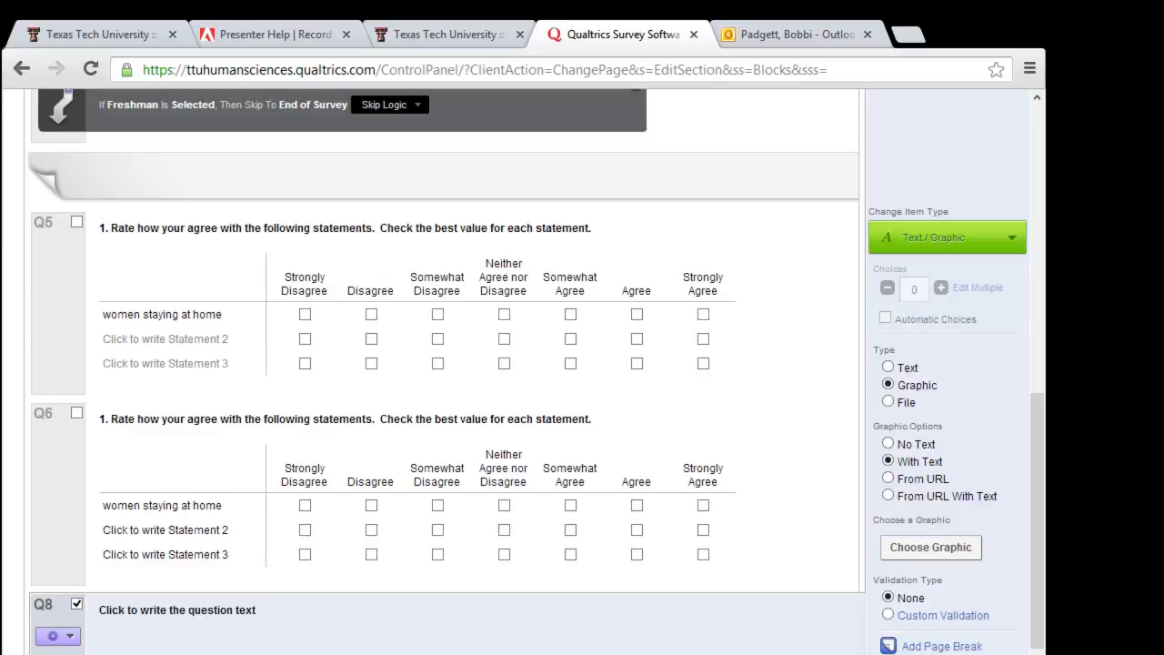
Step: Set Q8's text to 'Looking at the picture. What is most important to you.'
scroll(446, 373, down, 6)
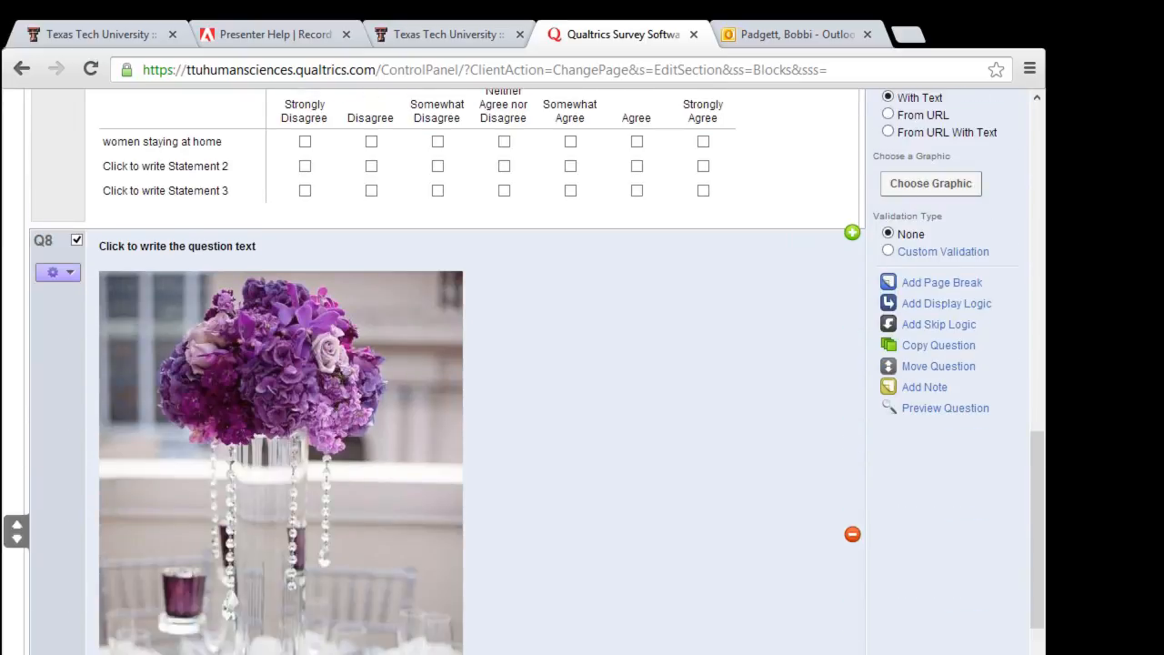
scroll(446, 373, up, 1)
scroll(446, 373, up, 1)
click(121, 253)
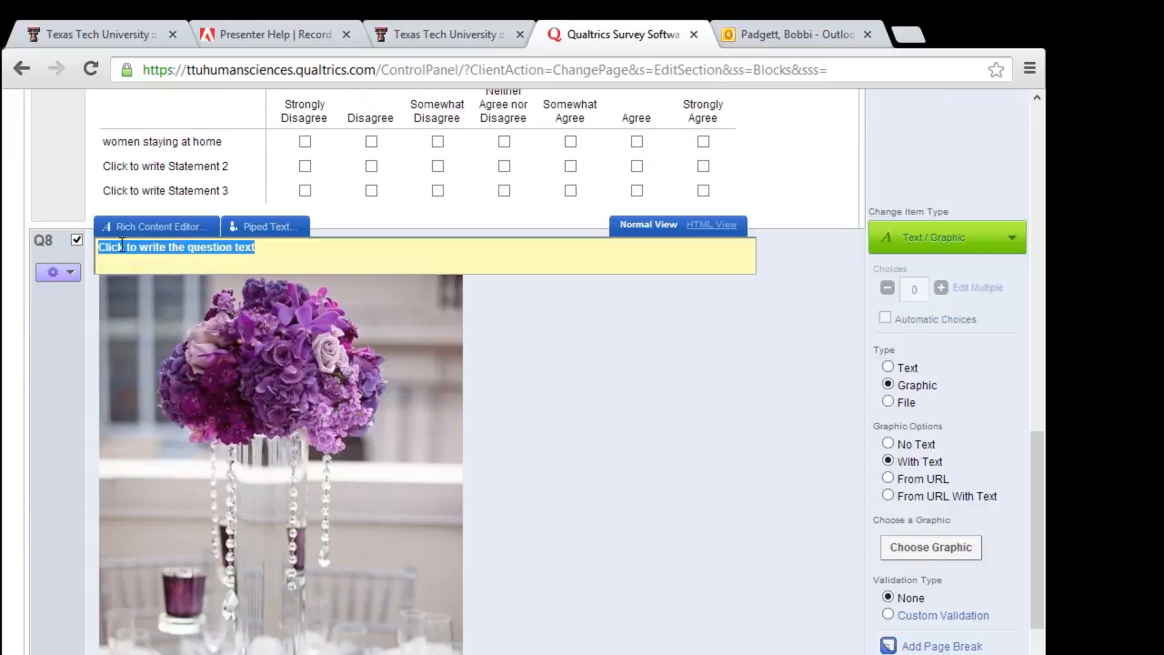
text(Looking )
text(at the pictu)
text(re.  What)
text( is most)
text( imporatnat)
key(BackSpace)
key(BackSpace)
key(BackSpace)
text(ant to)
key(BackSpace)
key(BackSpace)
key(BackSpace)
key(BackSpace)
key(BackSpace)
key(BackSpace)
key(BackSpace)
key(BackSpace)
text(tant to you.)
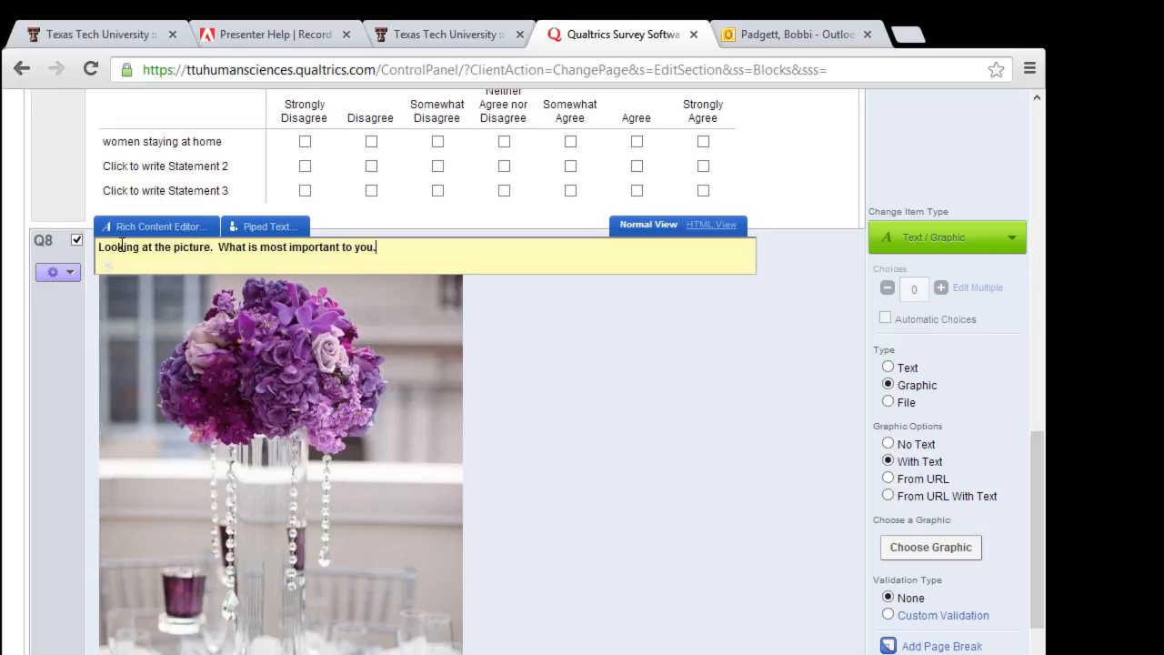
scroll(794, 522, up, 2)
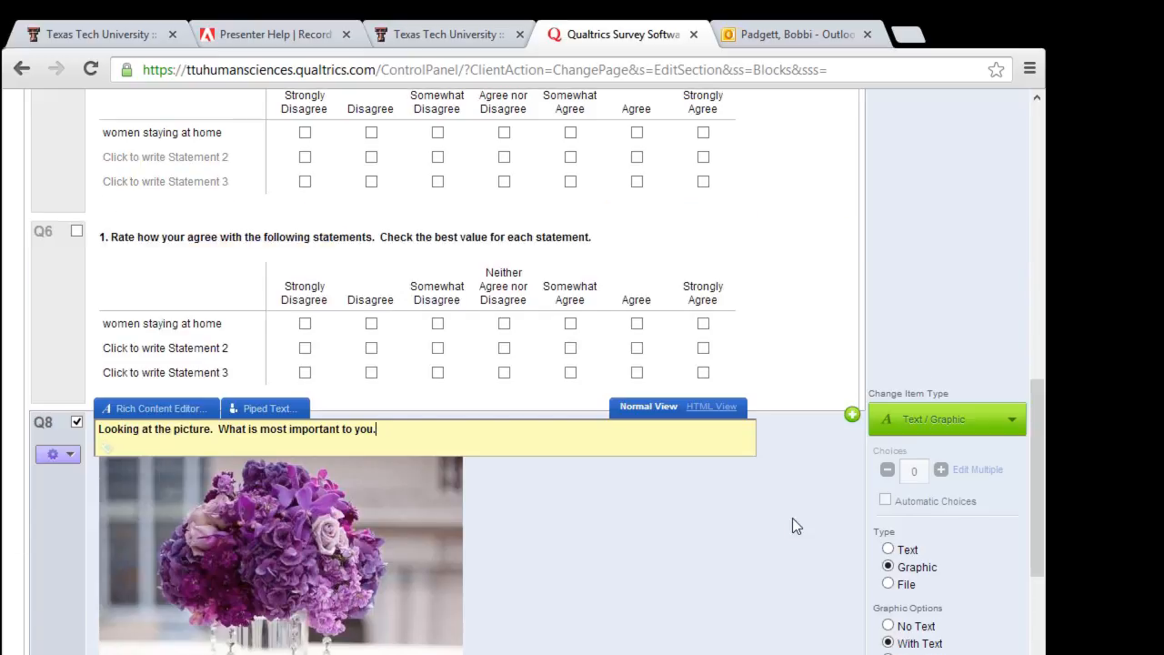
scroll(793, 526, up, 2)
click(1019, 609)
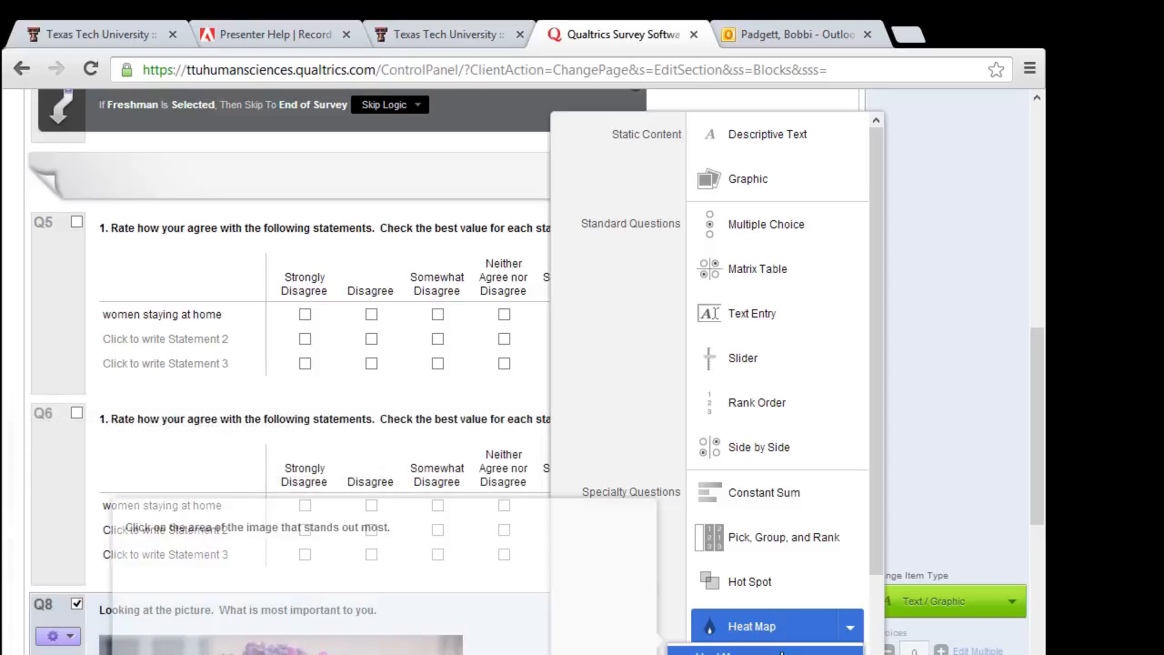
Step: Change Q8 into a Heat Map question on the flower picture, allowing one click
click(783, 653)
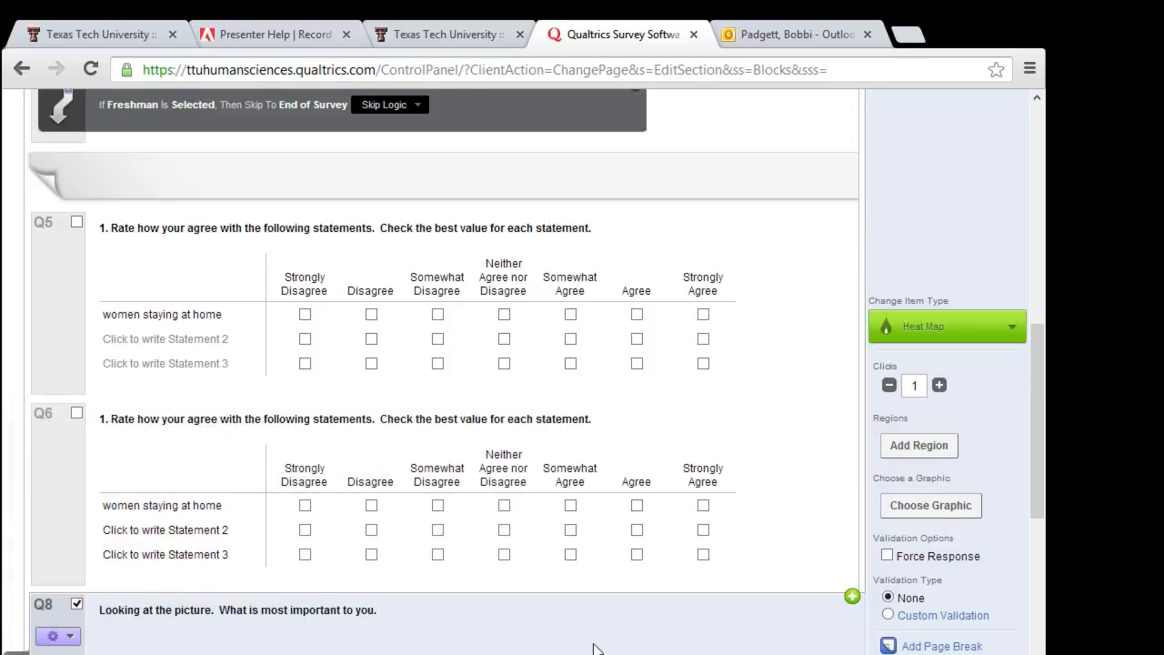
scroll(672, 490, down, 3)
scroll(671, 491, up, 12)
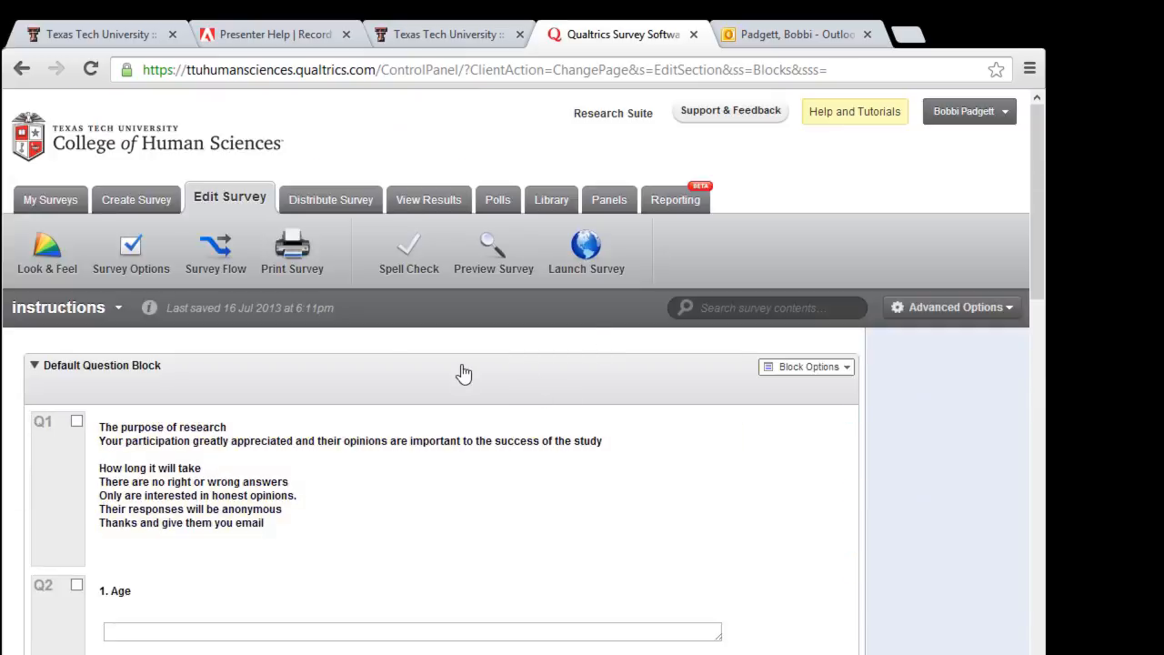
Step: Preview the survey, answer the Age field, and place a heat-map click on the flowers
click(494, 270)
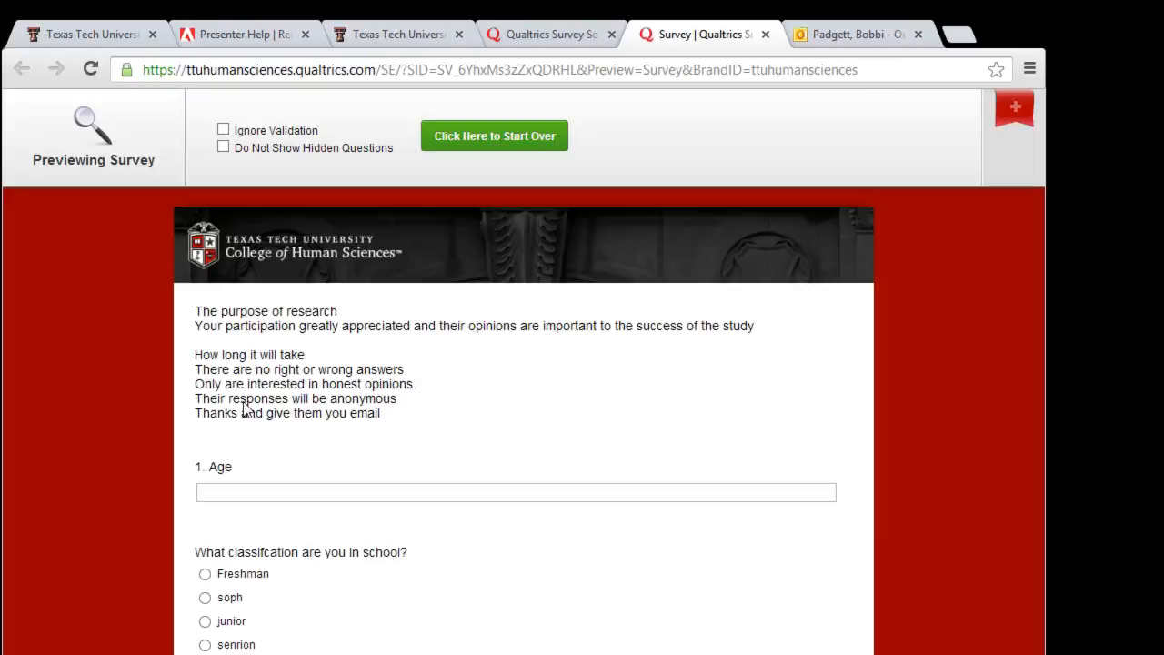
click(246, 487)
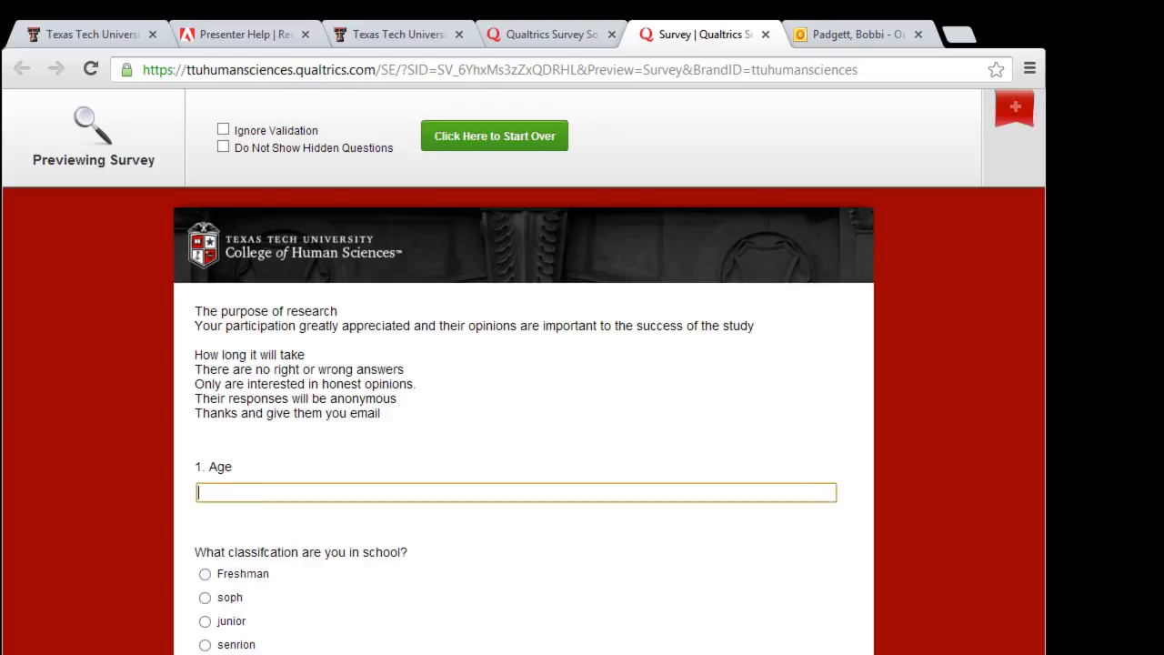
key(F5)
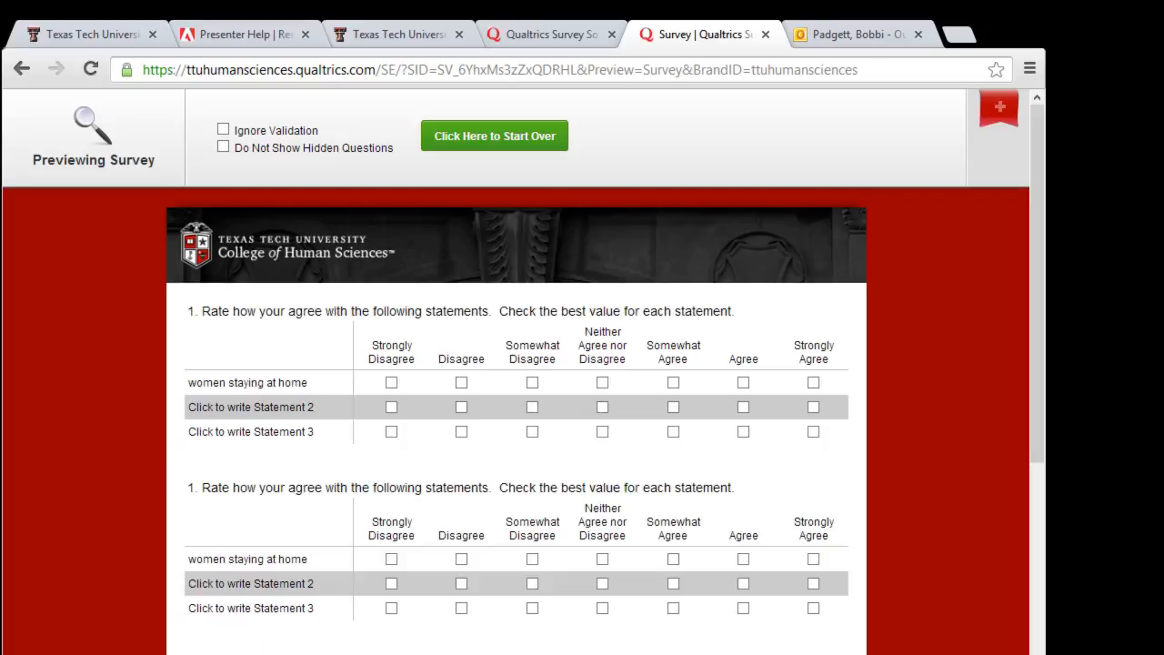
scroll(582, 364, down, 4)
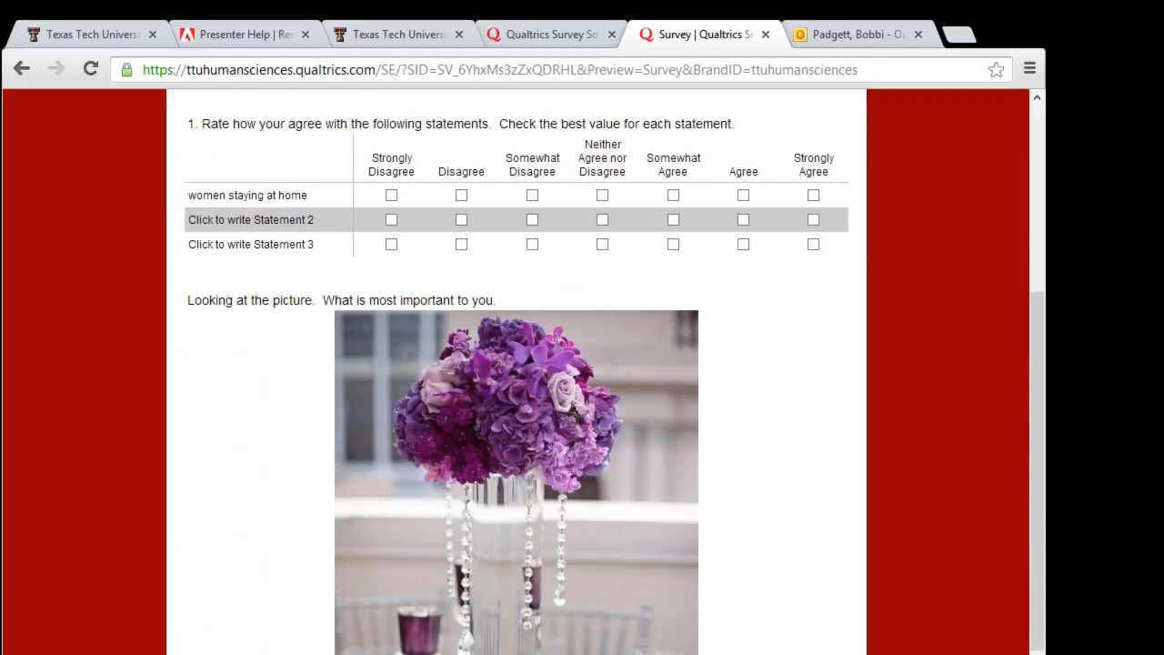
scroll(582, 364, down, 3)
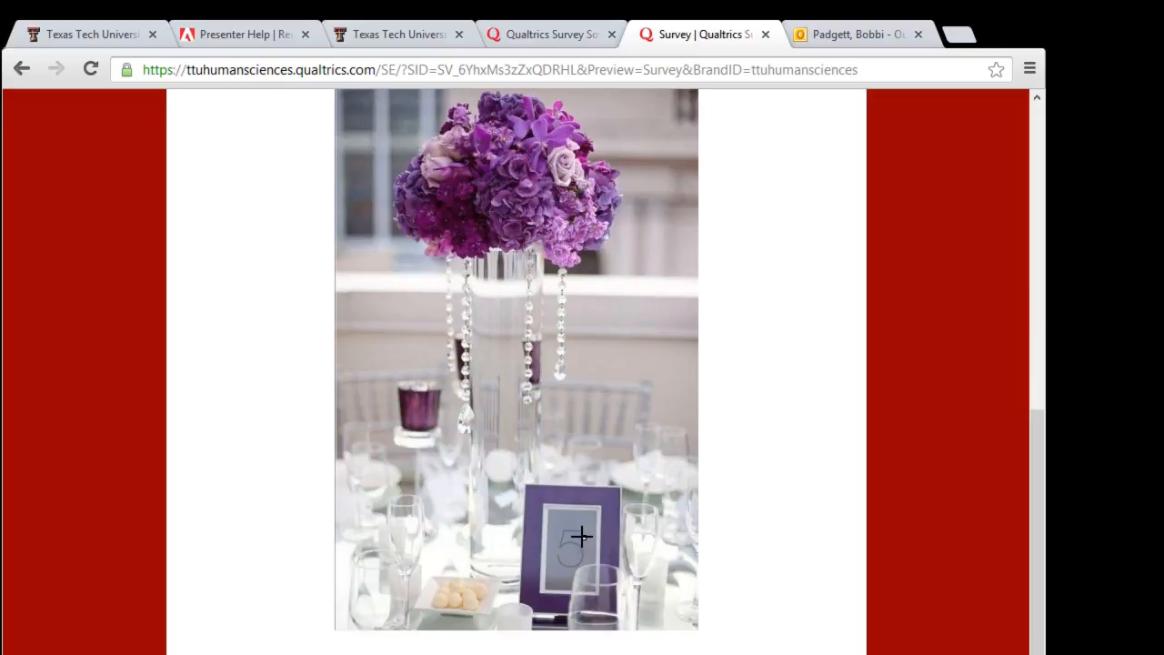
click(489, 202)
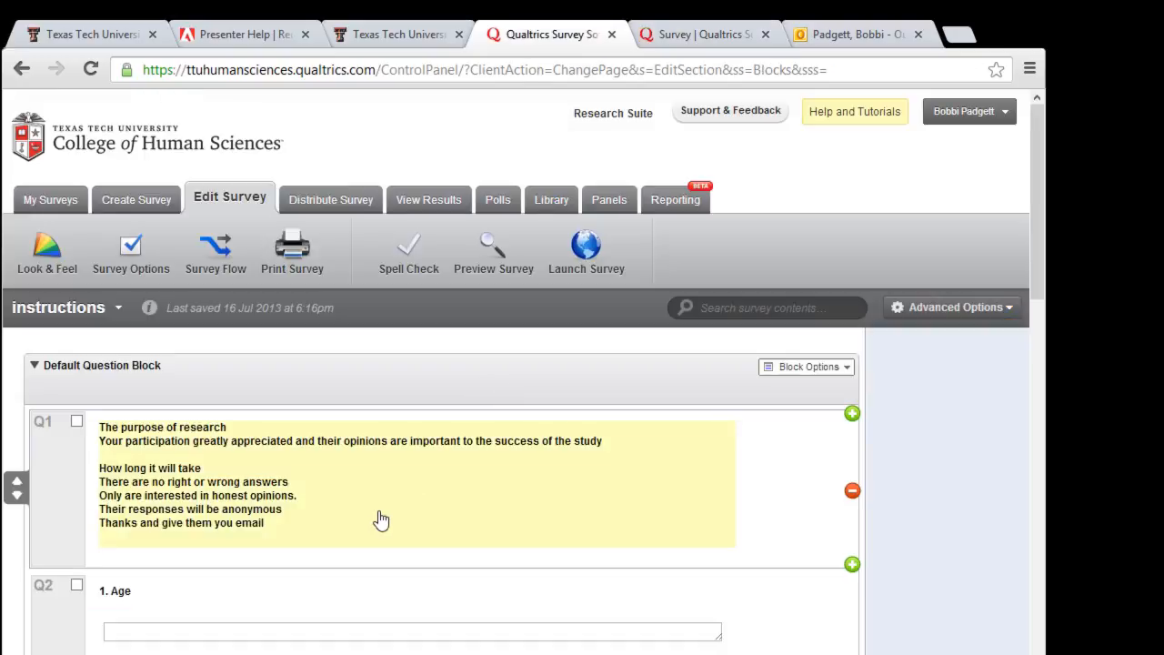
Step: Add a Region #1 box over the flower image in heat-map question Q8
scroll(466, 506, down, 15)
scroll(464, 506, up, 7)
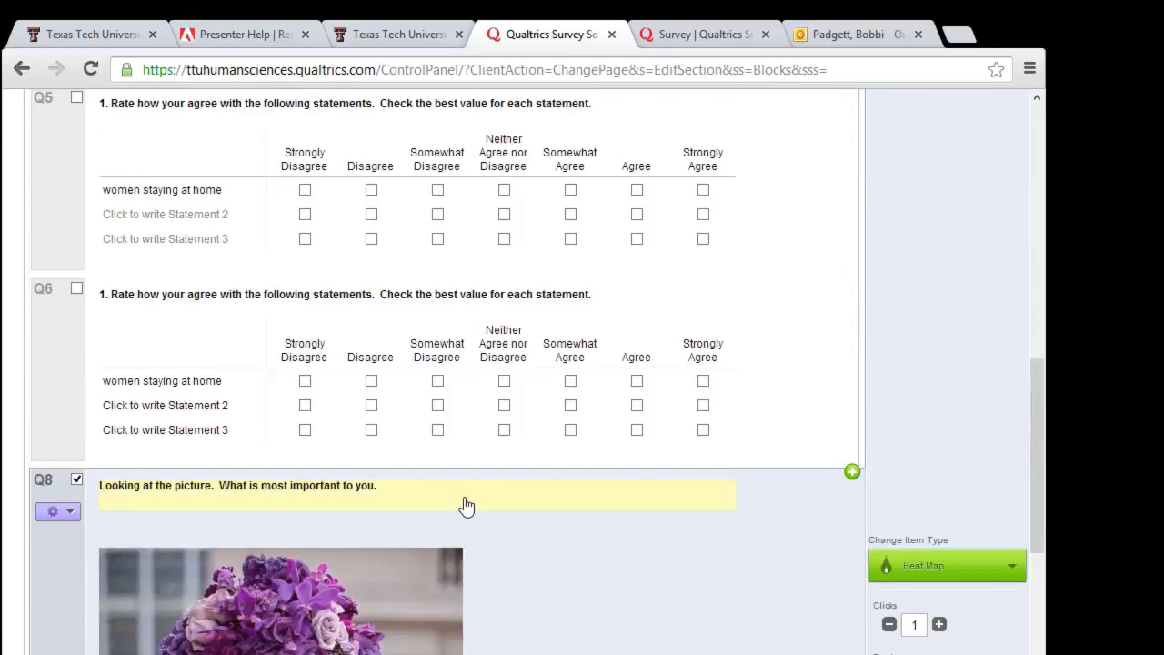
scroll(466, 506, down, 3)
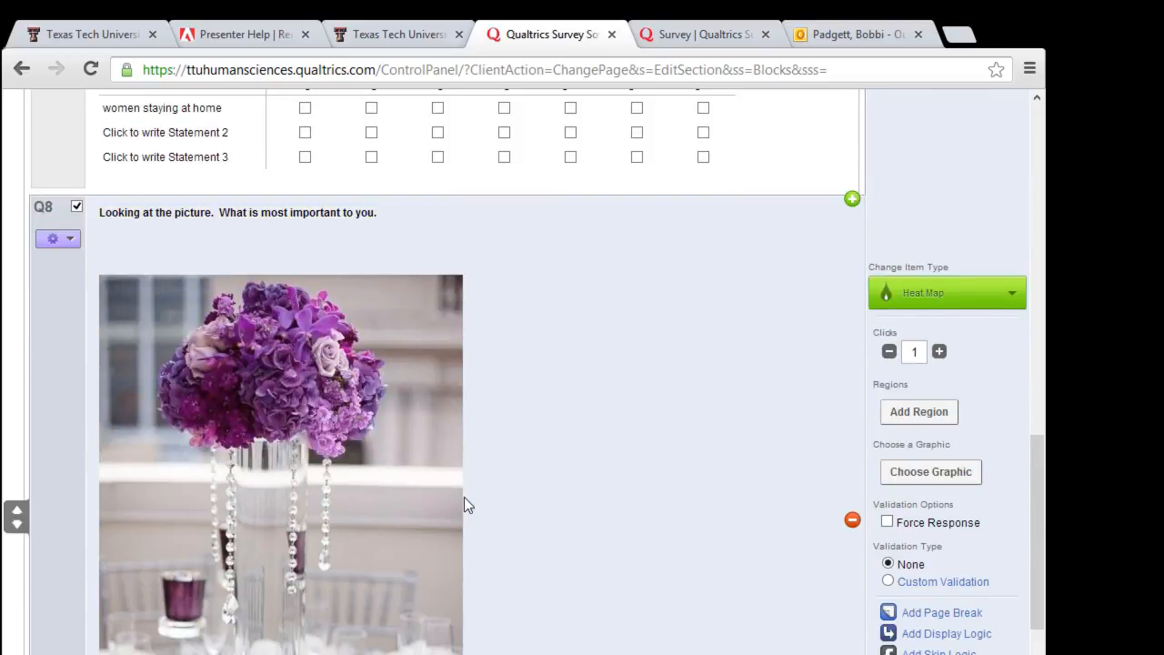
scroll(623, 445, down, 1)
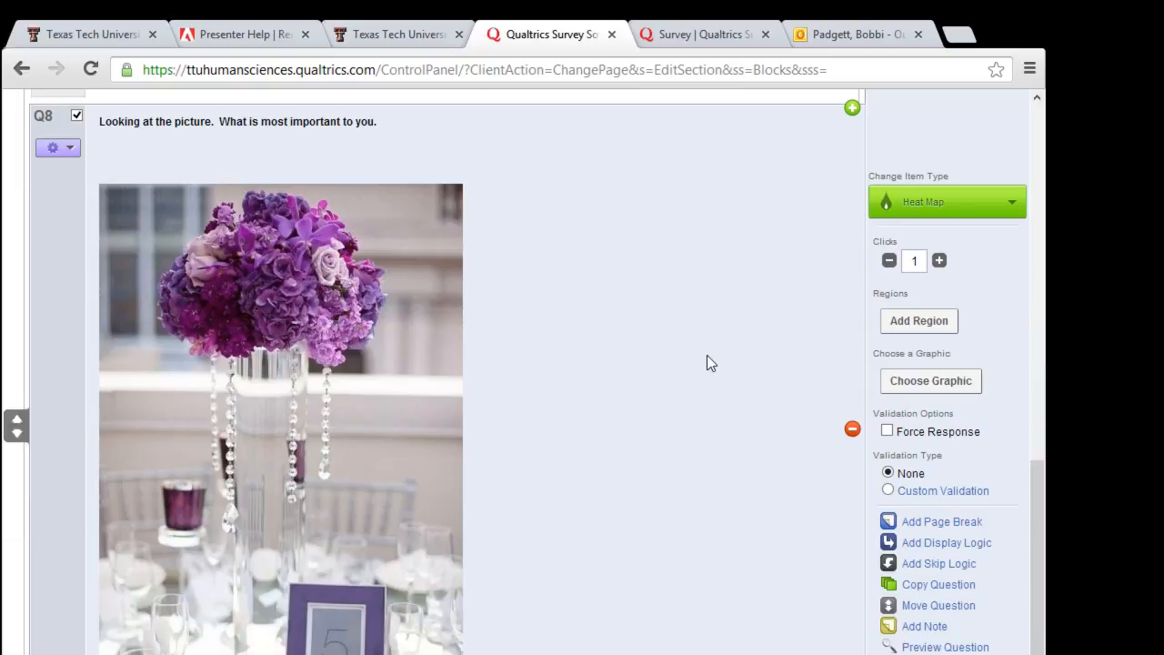
click(900, 329)
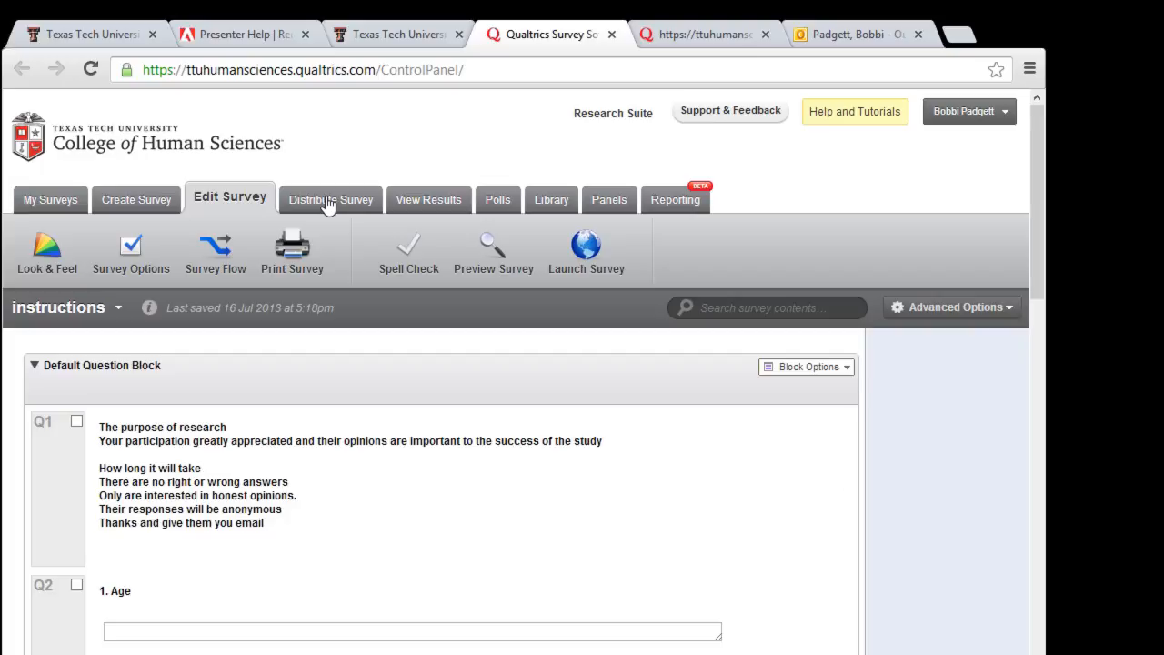
Step: Activate the survey with an anonymous link and bring up its Social Media sharing options
click(596, 256)
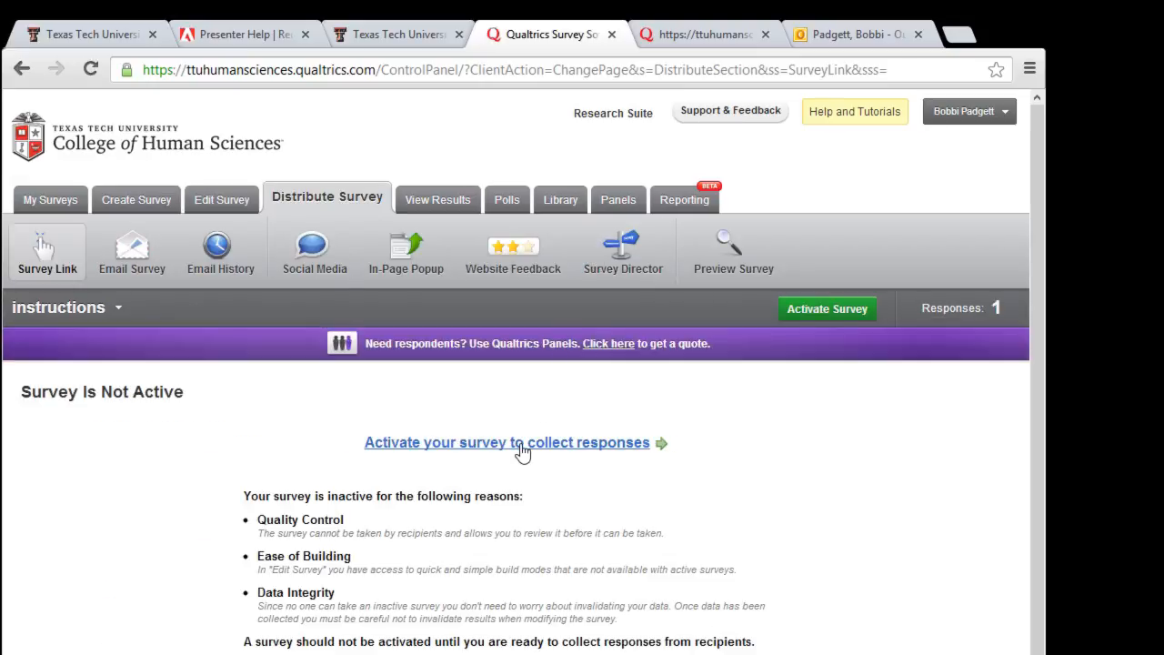
click(520, 443)
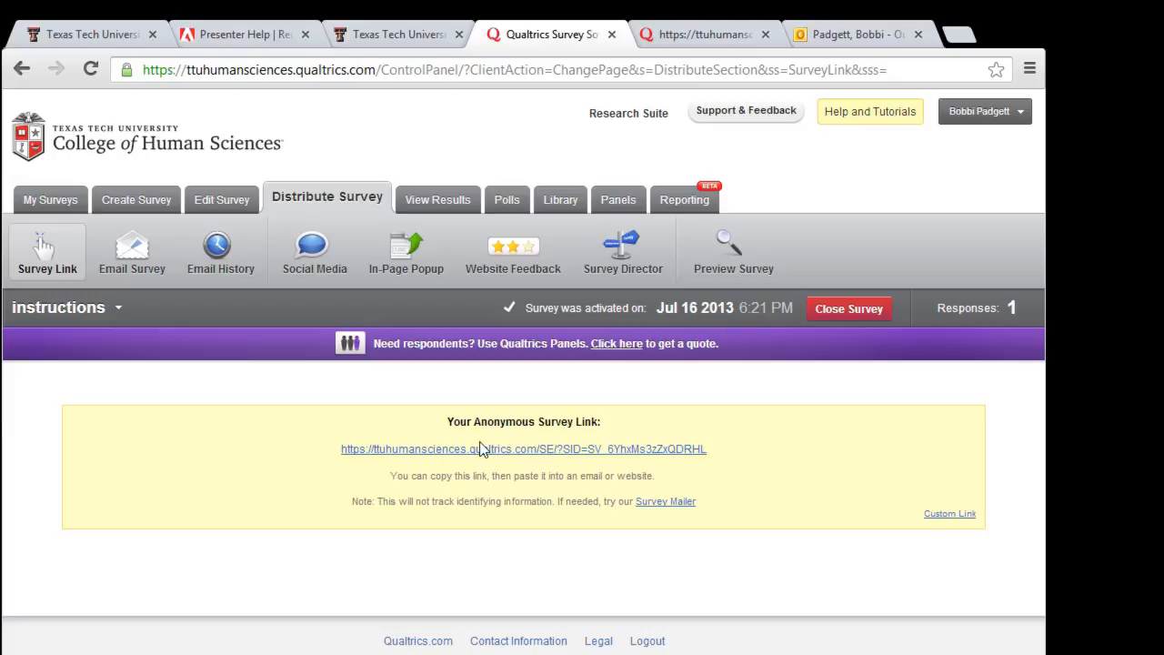
click(141, 262)
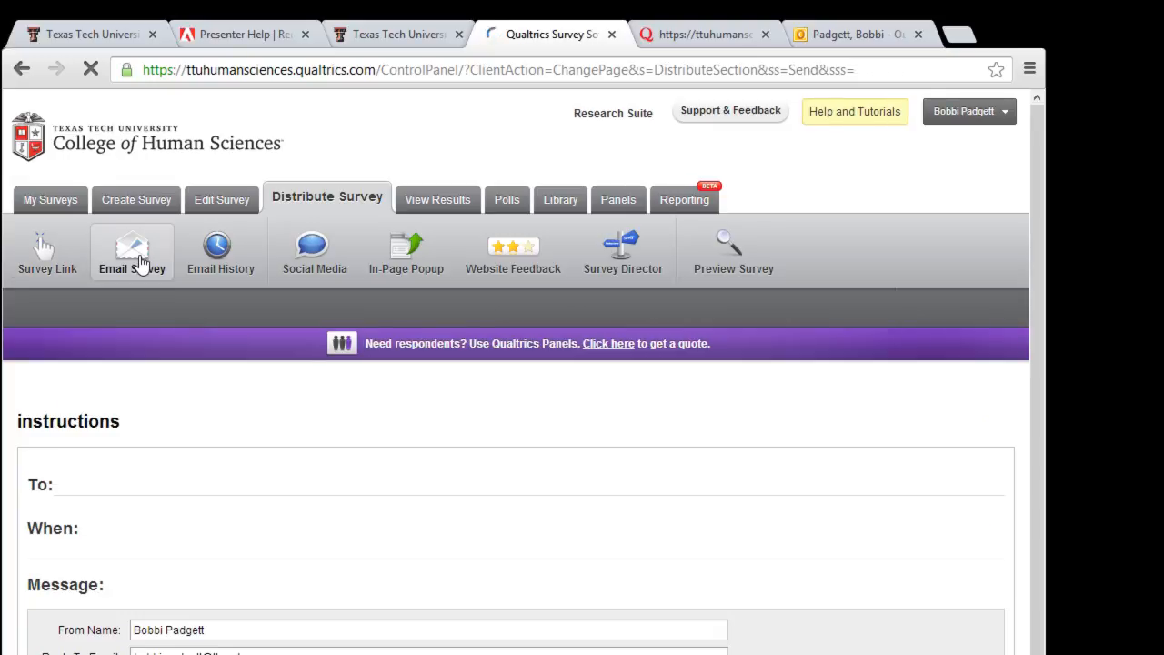
scroll(141, 319, down, 4)
scroll(225, 261, up, 2)
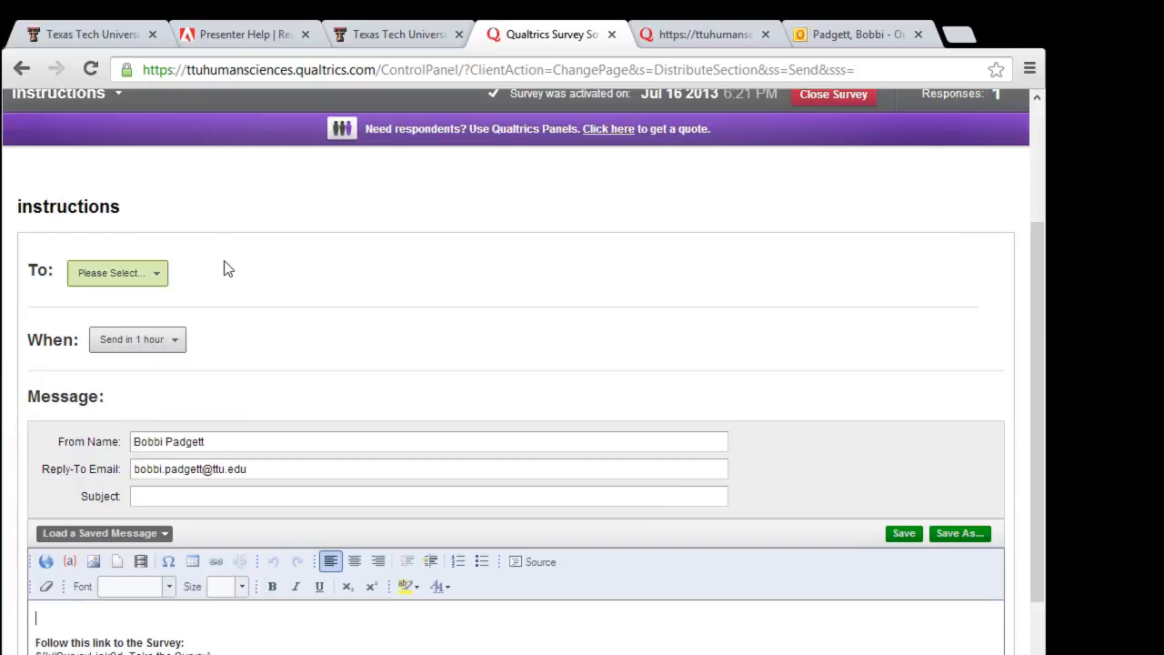
click(155, 282)
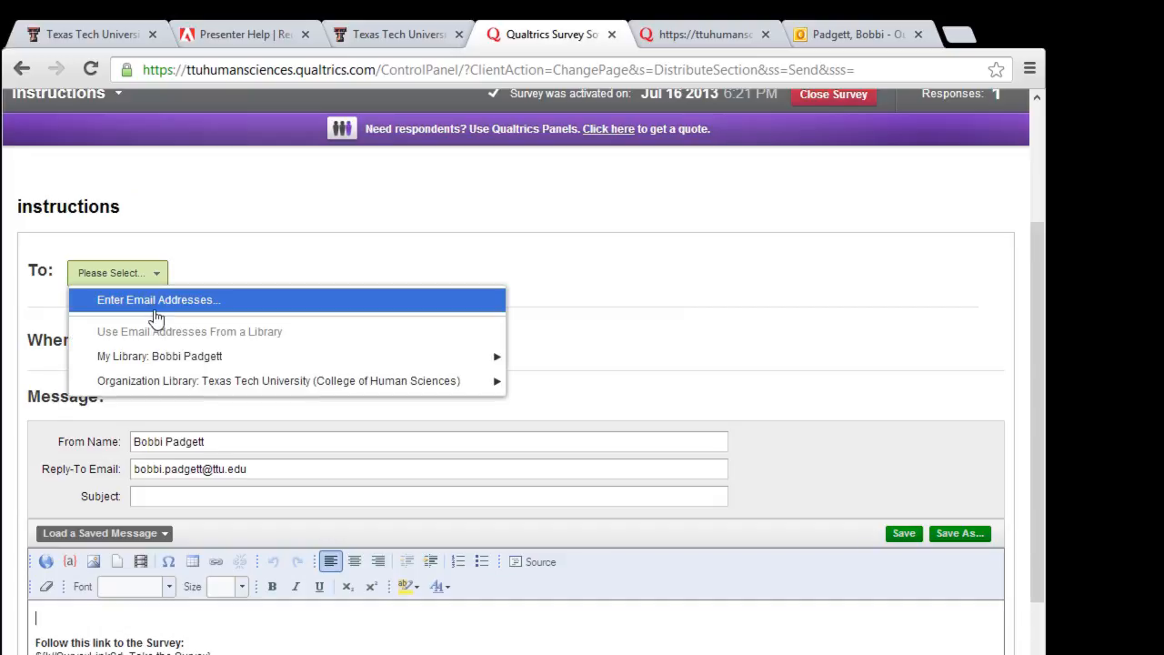
click(262, 249)
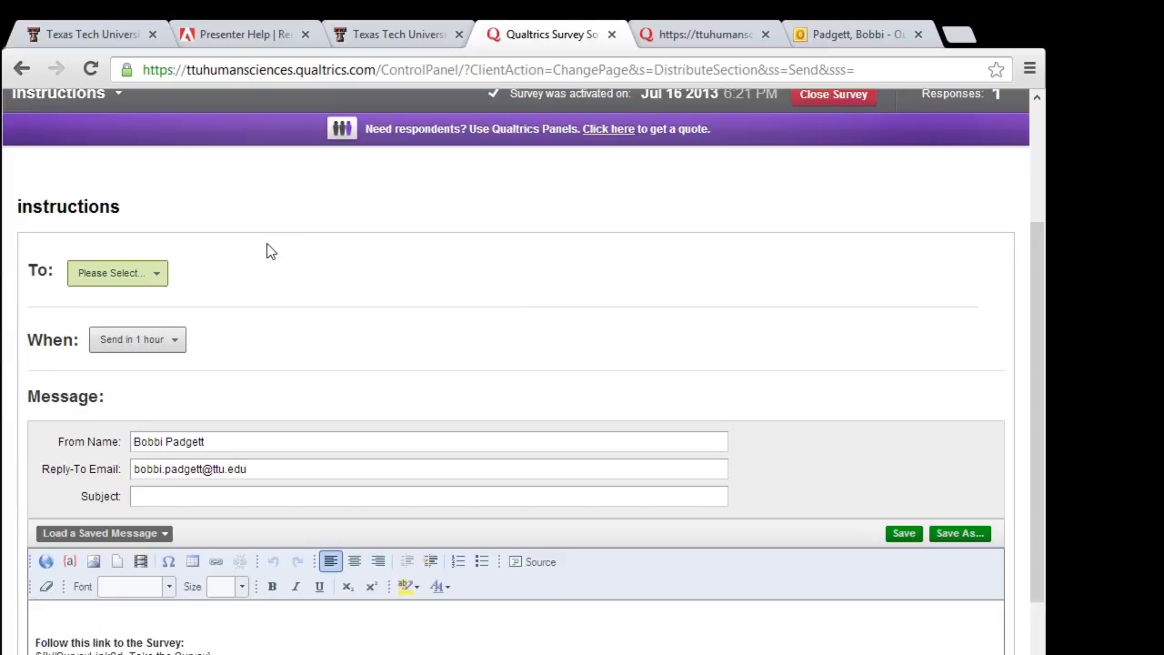
scroll(266, 243, up, 2)
click(314, 257)
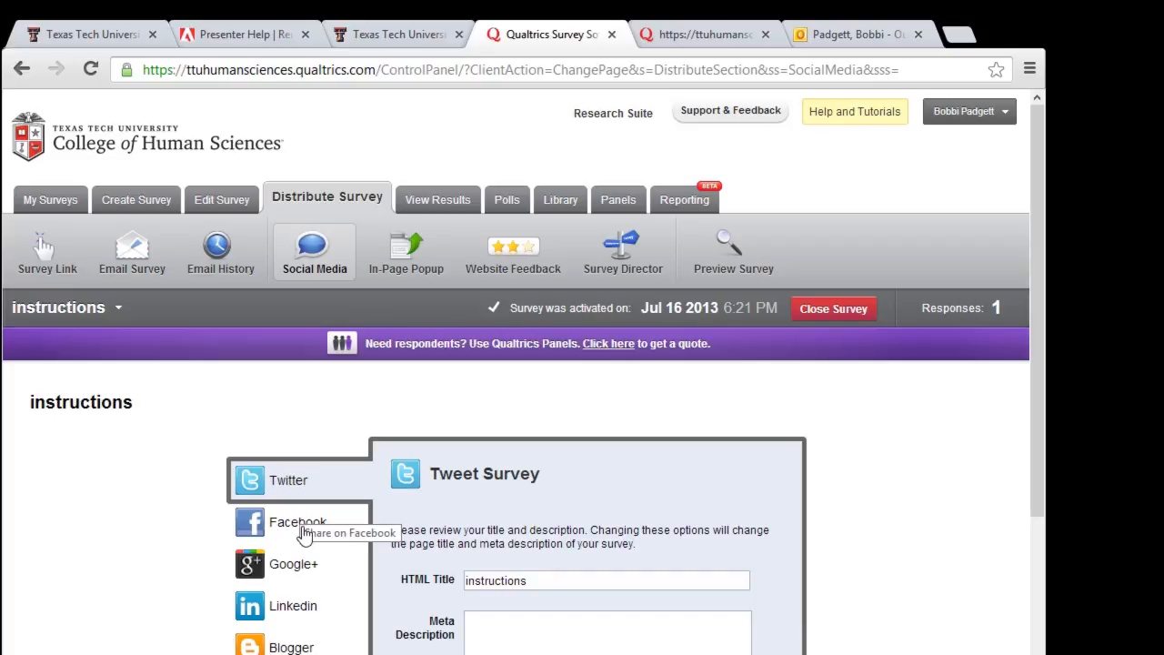
scroll(304, 535, down, 1)
scroll(305, 535, down, 2)
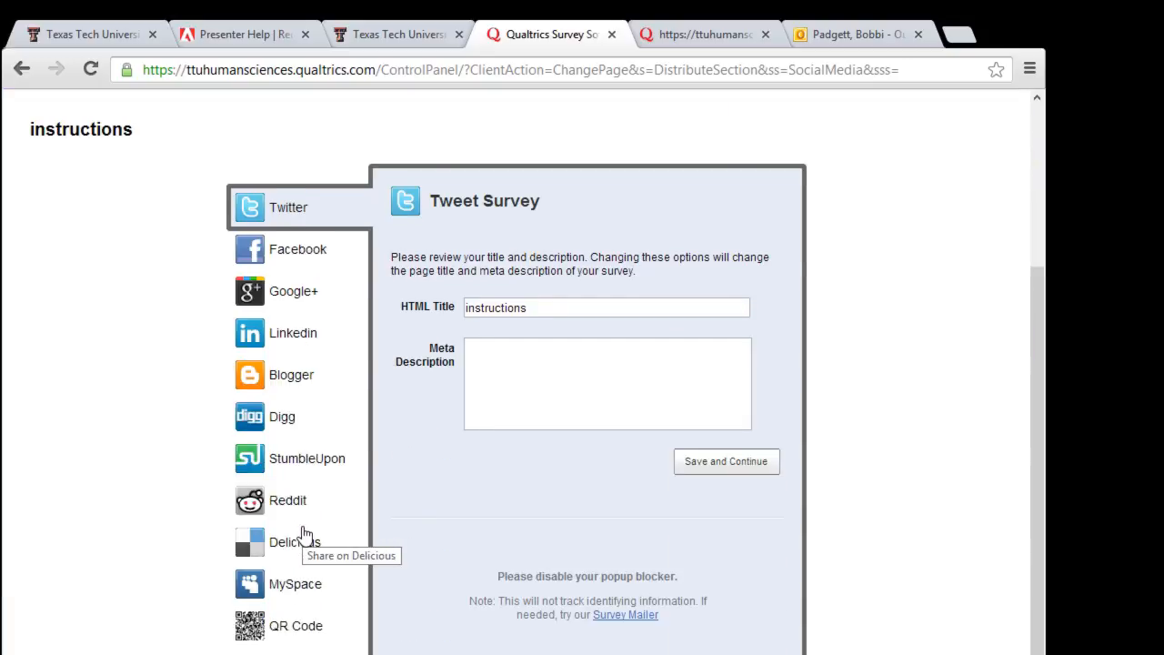
scroll(304, 535, up, 3)
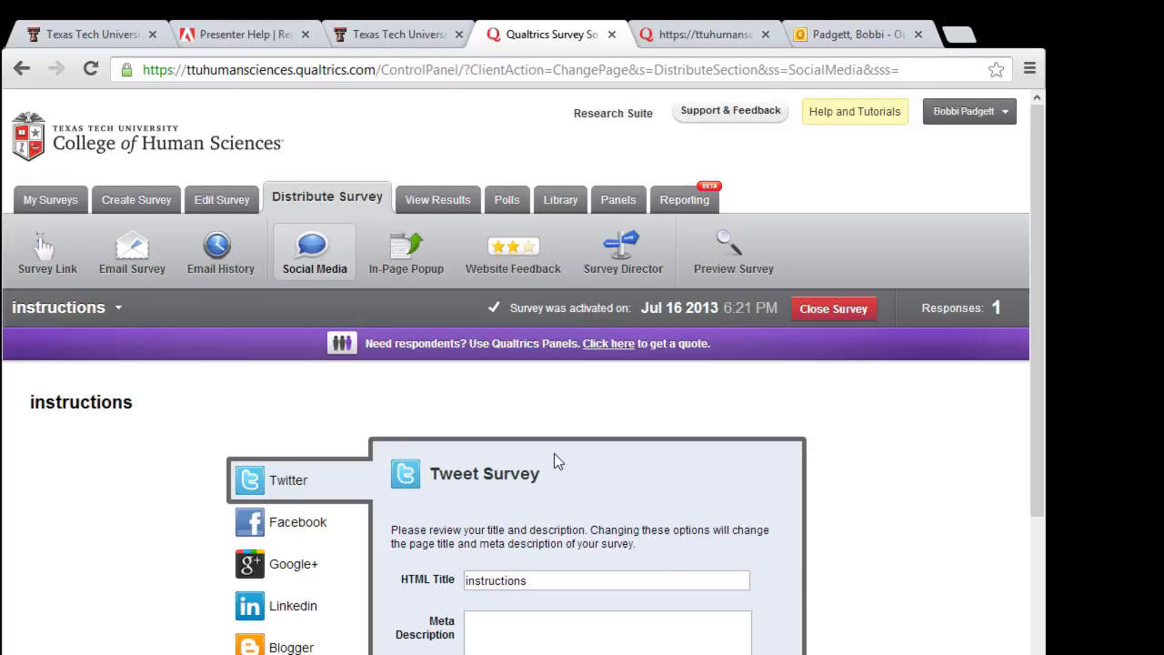
click(446, 215)
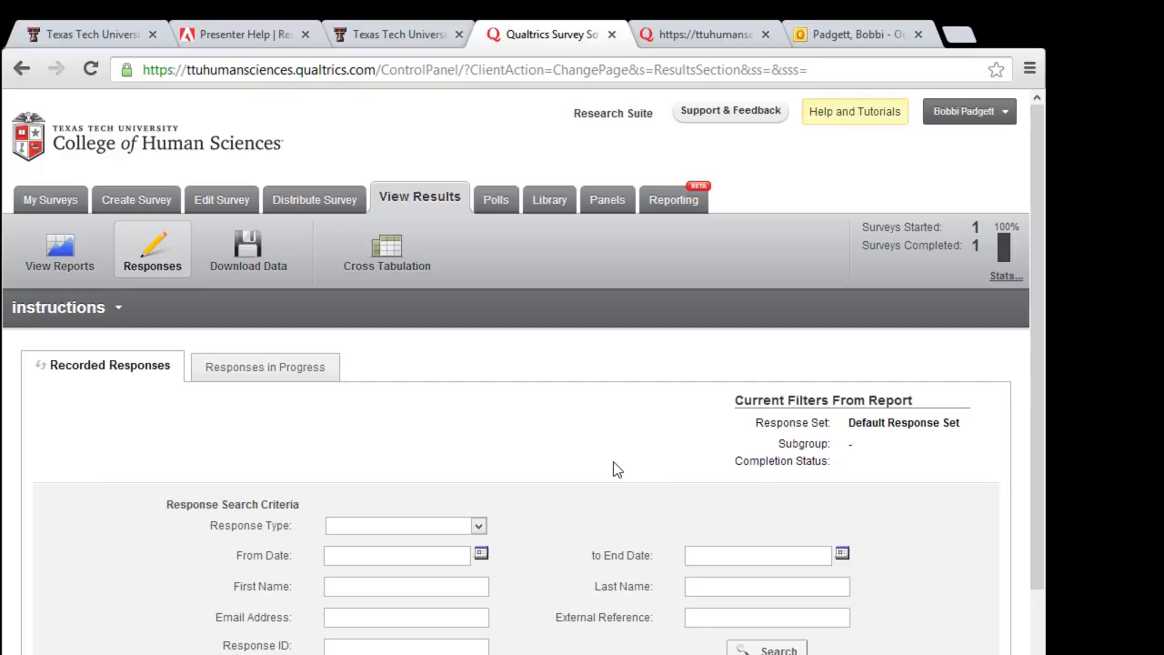
Step: Open the Qualtrics University help and tutorials site in a new tab
click(882, 121)
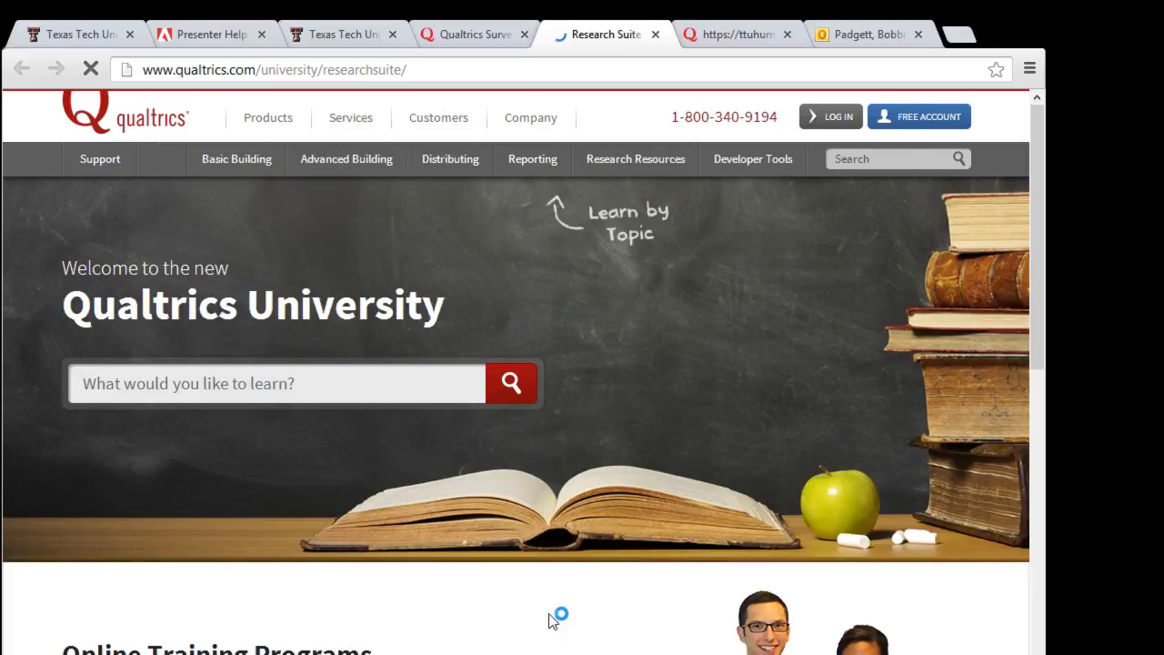
scroll(552, 621, down, 2)
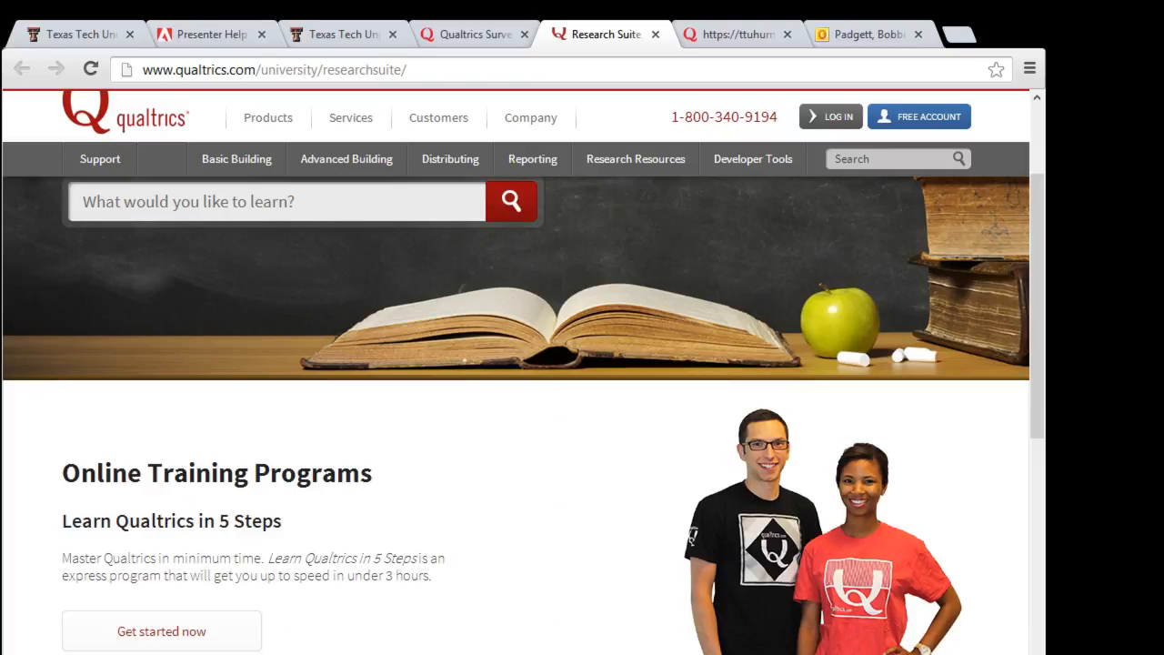
scroll(574, 639, down, 3)
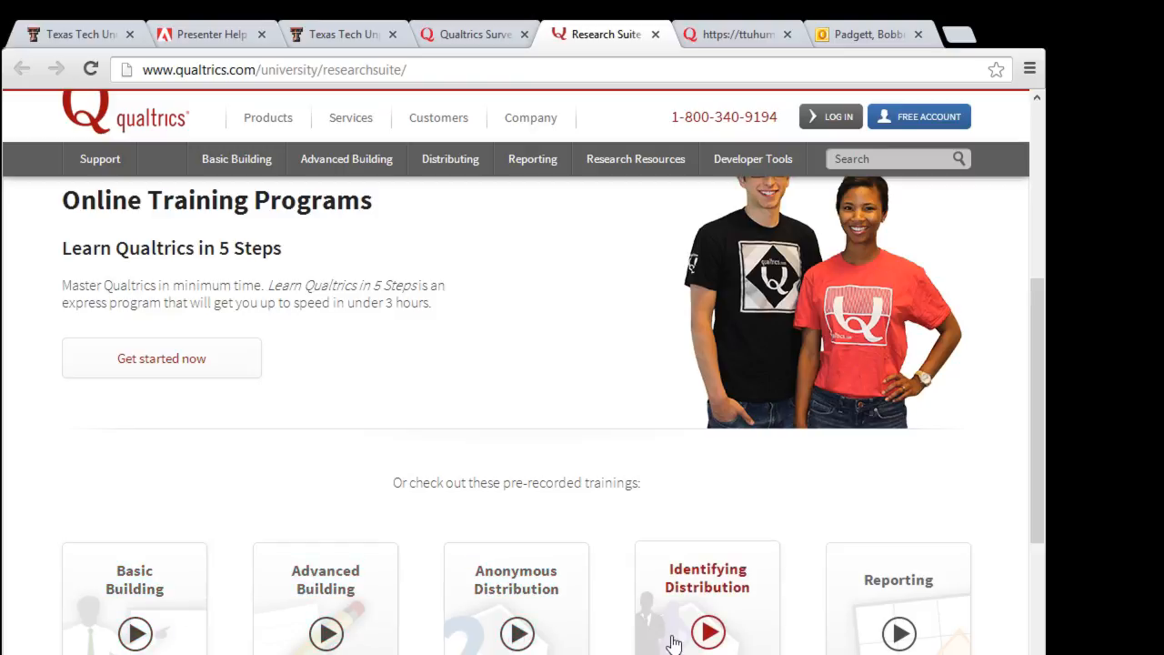
scroll(716, 606, up, 5)
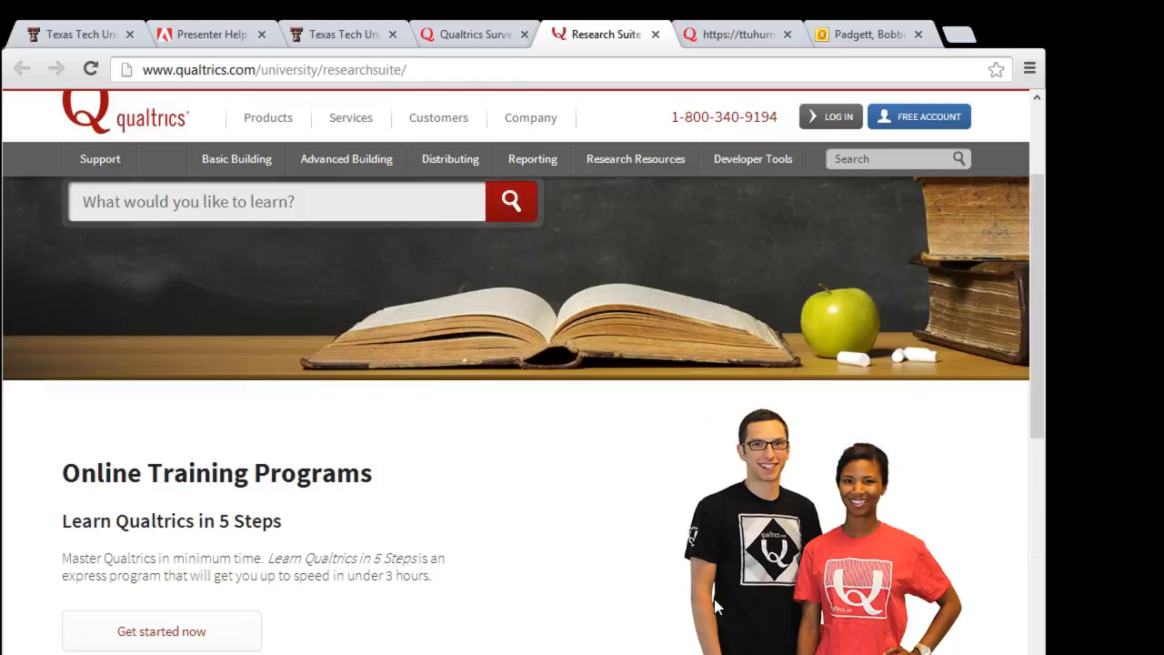